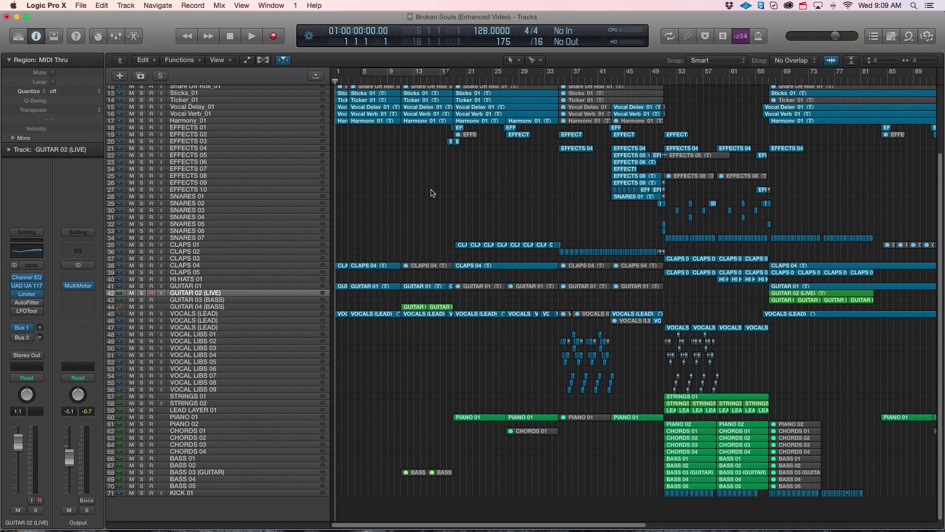
Step: Select the GUITAR 01 track and the CLAPS 01 track in turn and look over their regions in the arrangement
{"action": "scroll", "coordinate": [433, 195], "scroll_direction": "up", "scroll_amount": 5}
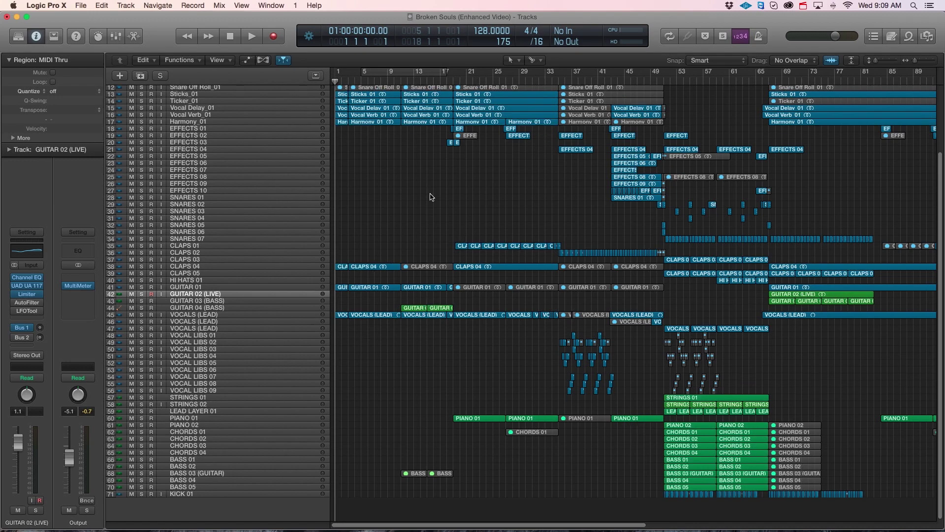
{"action": "scroll", "coordinate": [431, 197], "scroll_direction": "down", "scroll_amount": 5}
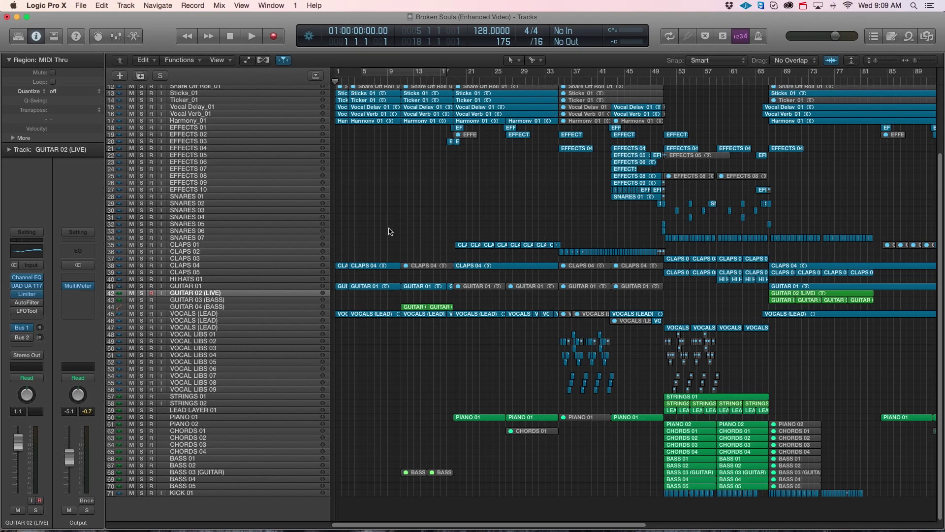
{"action": "left_click", "coordinate": [228, 285]}
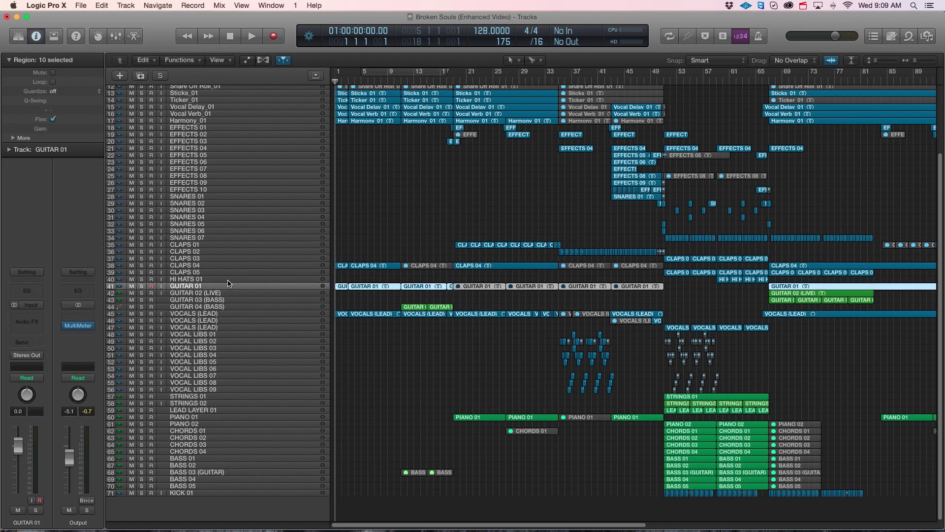
{"action": "left_click", "coordinate": [247, 244]}
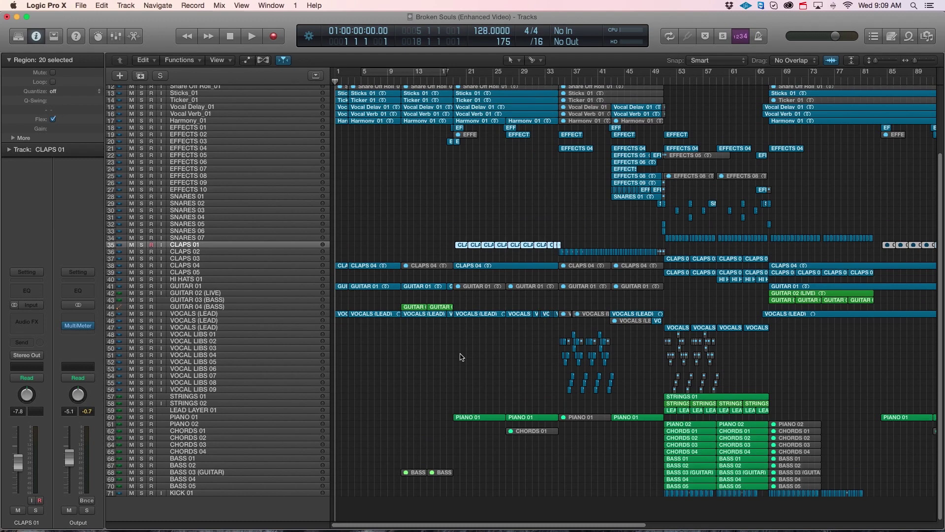
{"action": "left_click_drag", "start_coordinate": [480, 524], "coordinate": [531, 525]}
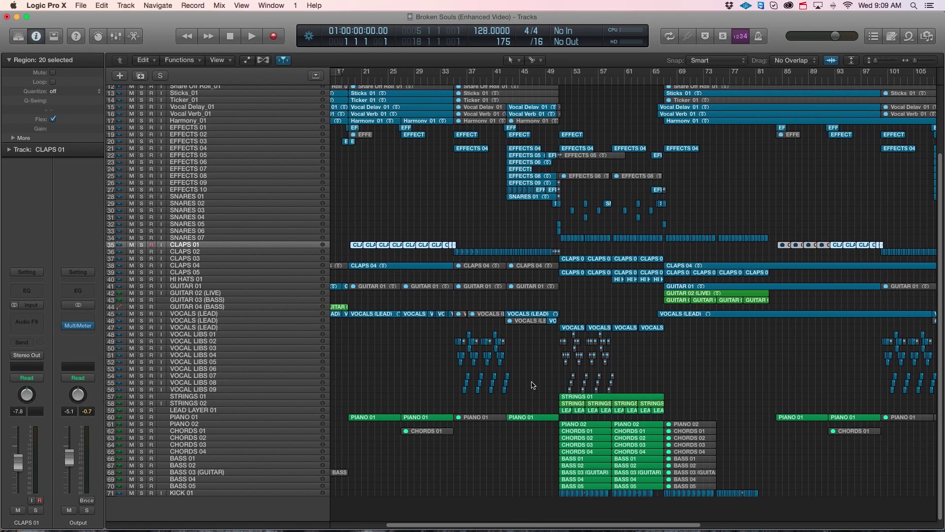
{"action": "left_click_drag", "start_coordinate": [454, 523], "coordinate": [414, 523]}
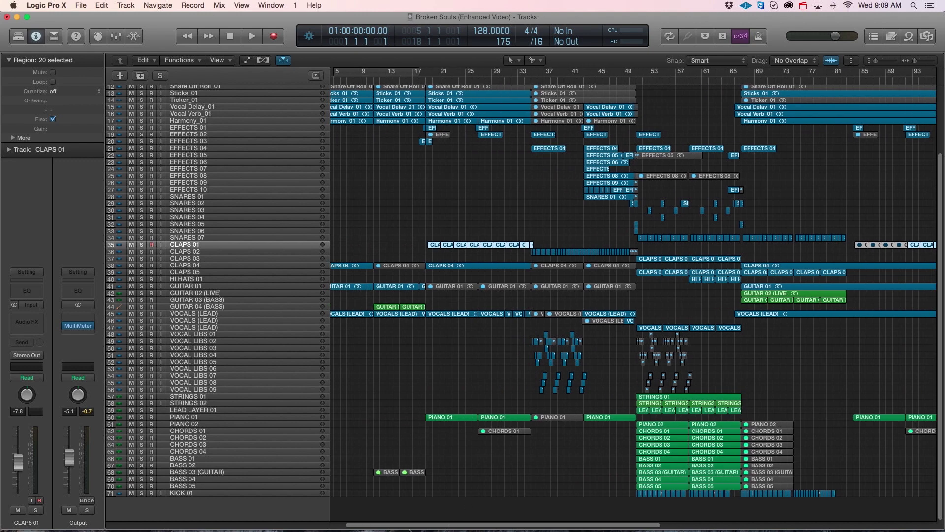
Step: Place the playhead at bar 18, examine the surrounding arrangement and clear the region selection
{"action": "left_click", "coordinate": [420, 80]}
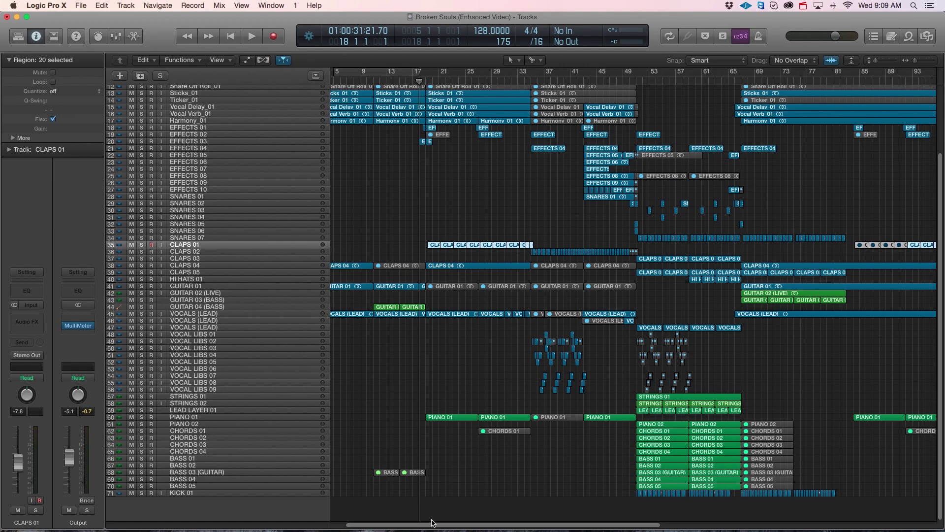
{"action": "key", "text": "super+Left"}
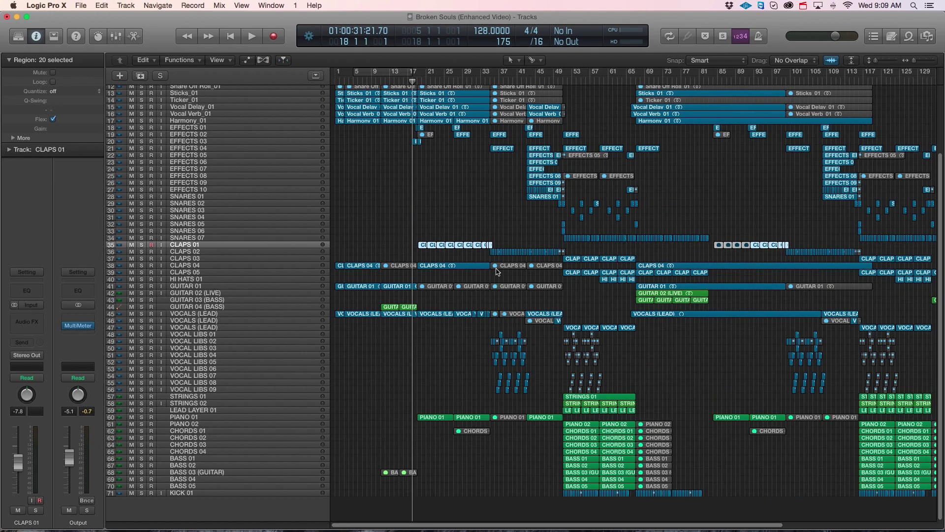
{"action": "scroll", "coordinate": [496, 269], "scroll_direction": "down", "scroll_amount": 5}
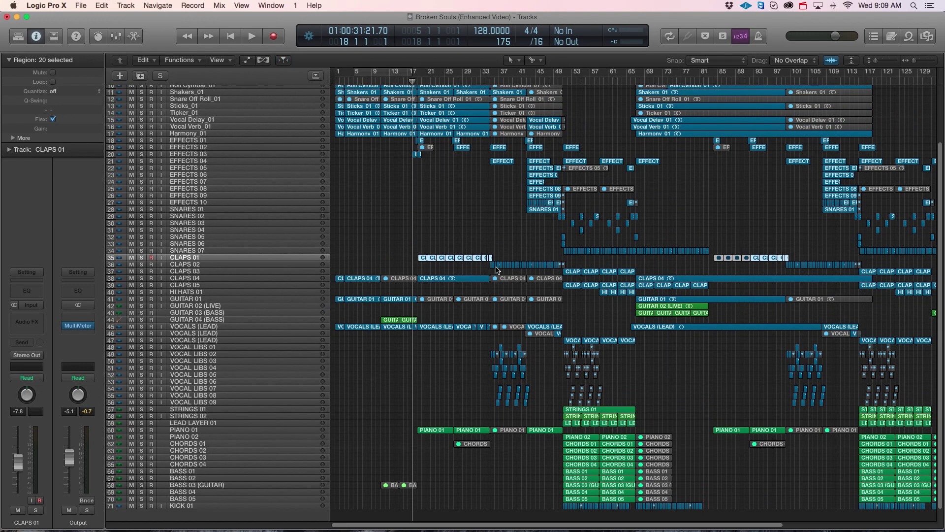
{"action": "scroll", "coordinate": [443, 197], "scroll_direction": "up", "scroll_amount": 5}
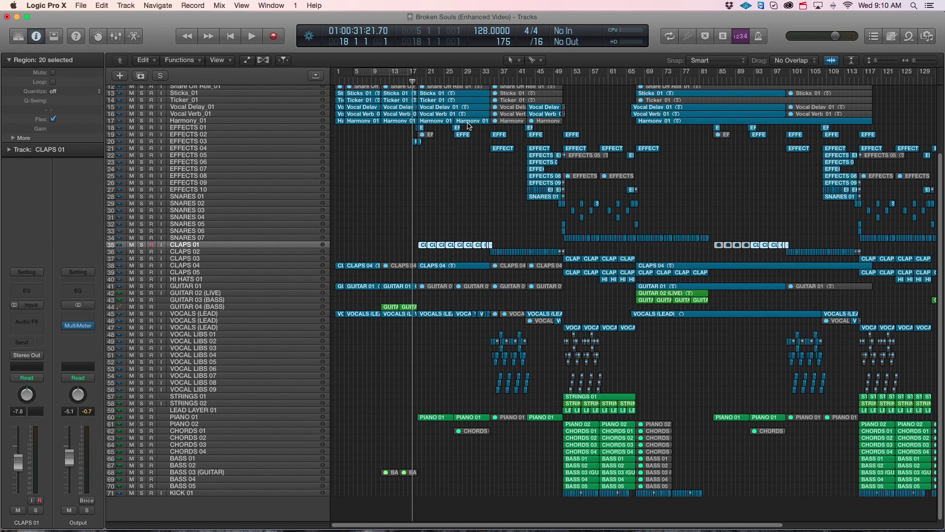
{"action": "left_click", "coordinate": [497, 217]}
{"action": "key", "text": "super+Right"}
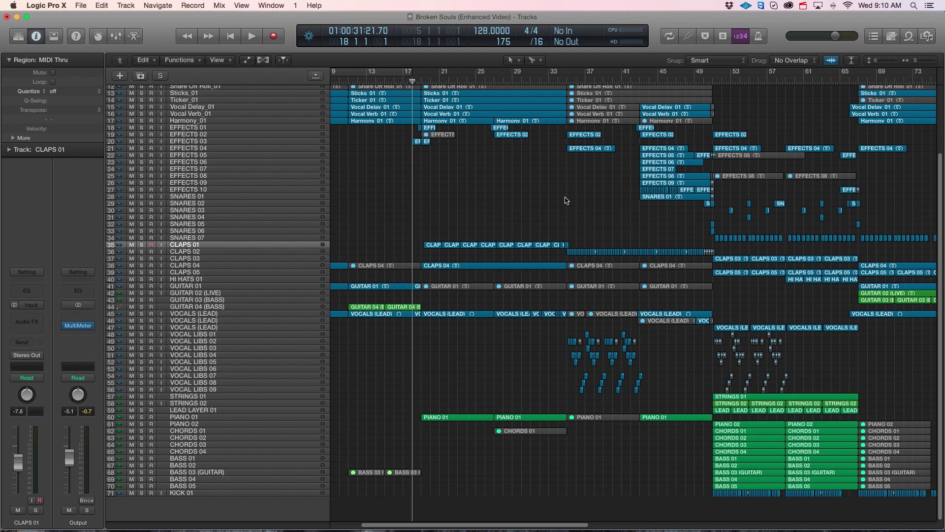
Step: Move the playhead to bar 34 and enlarge the section that follows it in the timeline
{"action": "left_click", "coordinate": [561, 83]}
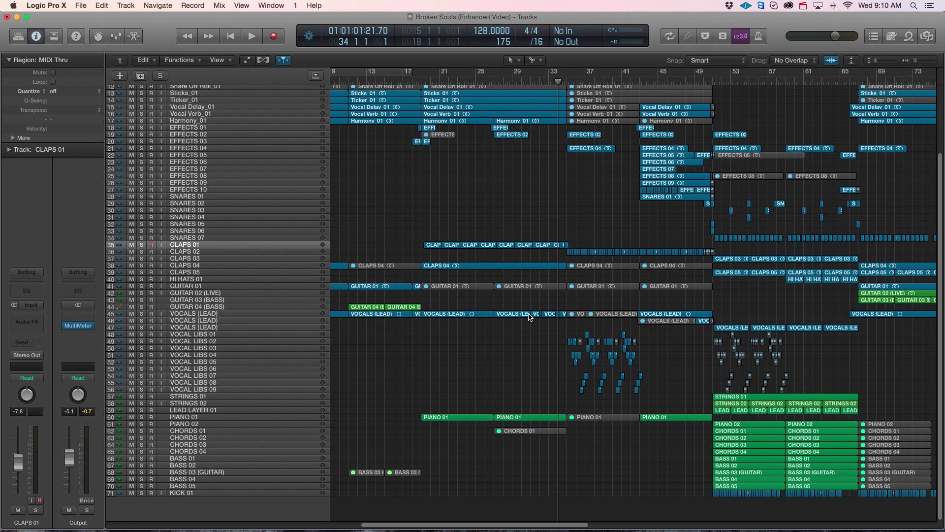
{"action": "key", "text": "super+Right"}
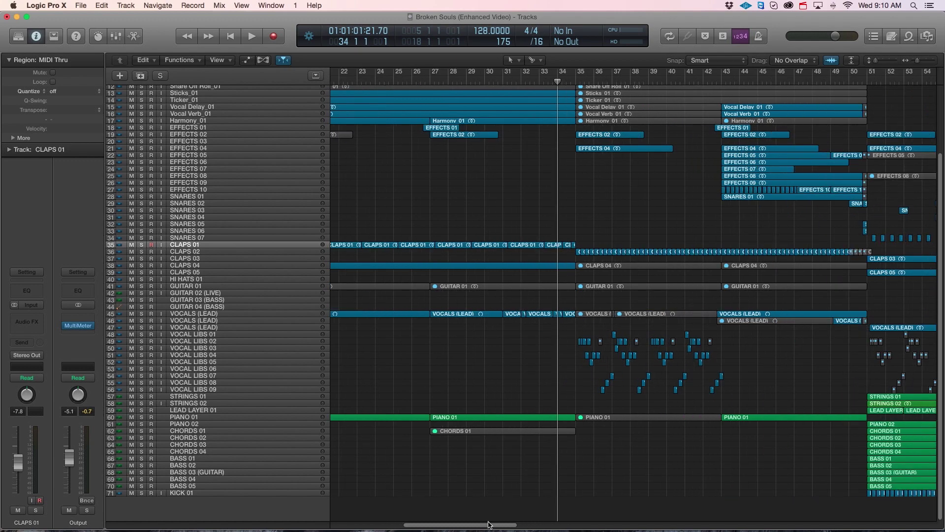
{"action": "left_click_drag", "start_coordinate": [489, 525], "coordinate": [509, 525]}
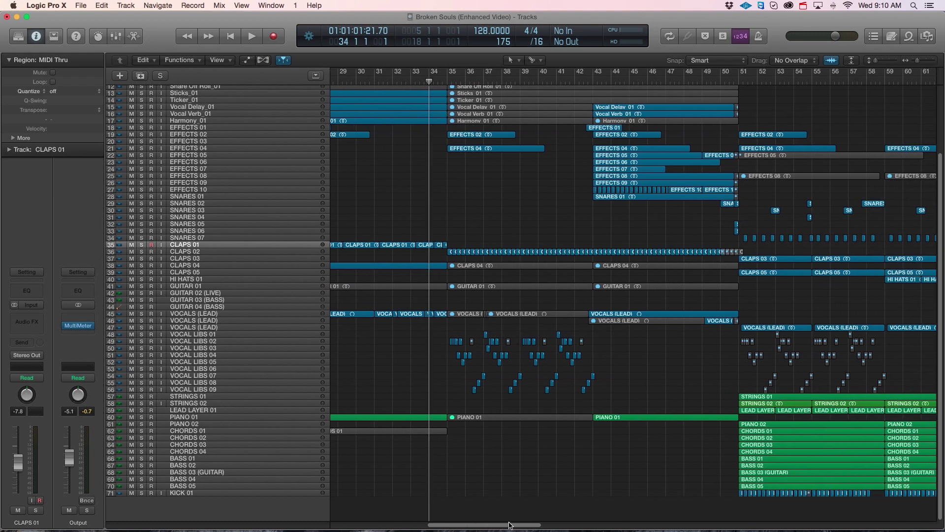
Step: Select the group of short VOCAL LIBS regions between bars 35 and 43
{"action": "left_click_drag", "start_coordinate": [624, 336], "coordinate": [436, 395]}
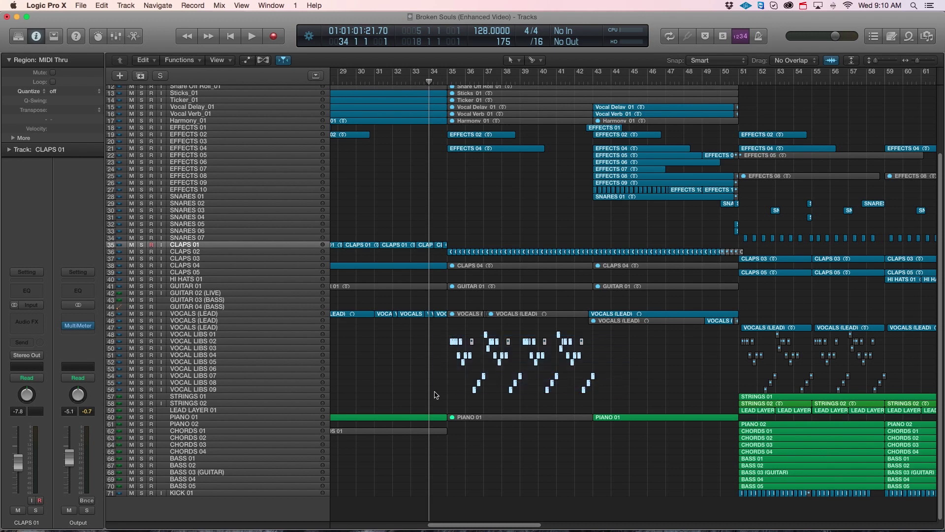
{"action": "left_click", "coordinate": [455, 383]}
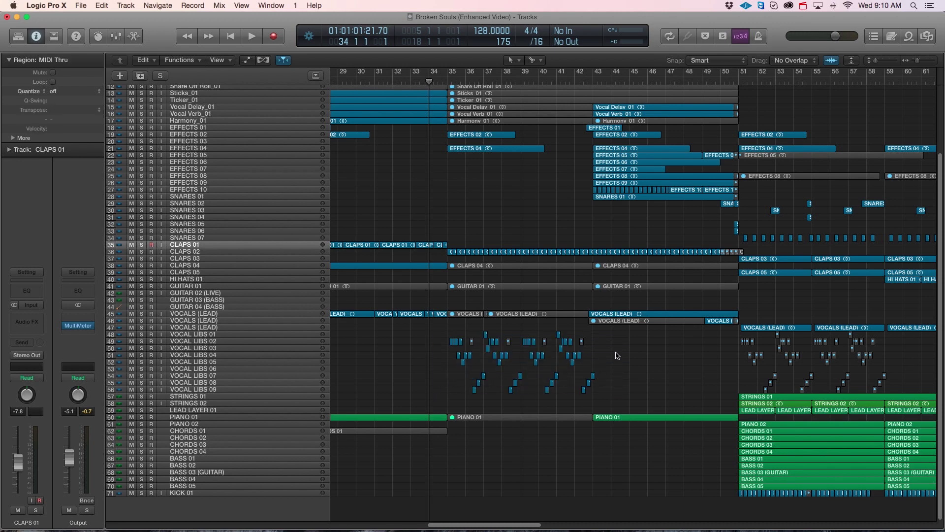
{"action": "left_click_drag", "start_coordinate": [618, 339], "coordinate": [446, 385]}
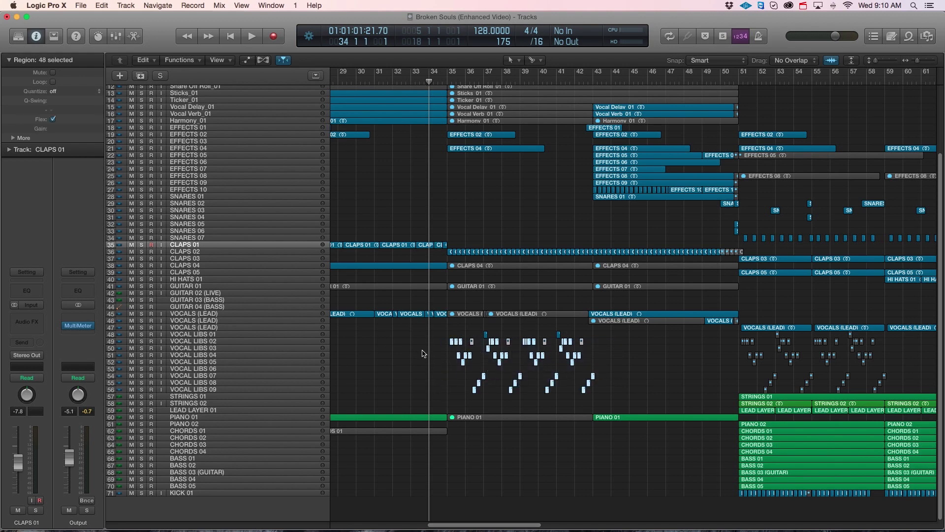
Step: Select the VOCAL LIBS 02 track, open its Pitch Shifter plug-in and move the plug-in window aside
{"action": "left_click", "coordinate": [197, 335]}
{"action": "key", "text": "Down"}
{"action": "key", "text": "Down"}
{"action": "key", "text": "Down"}
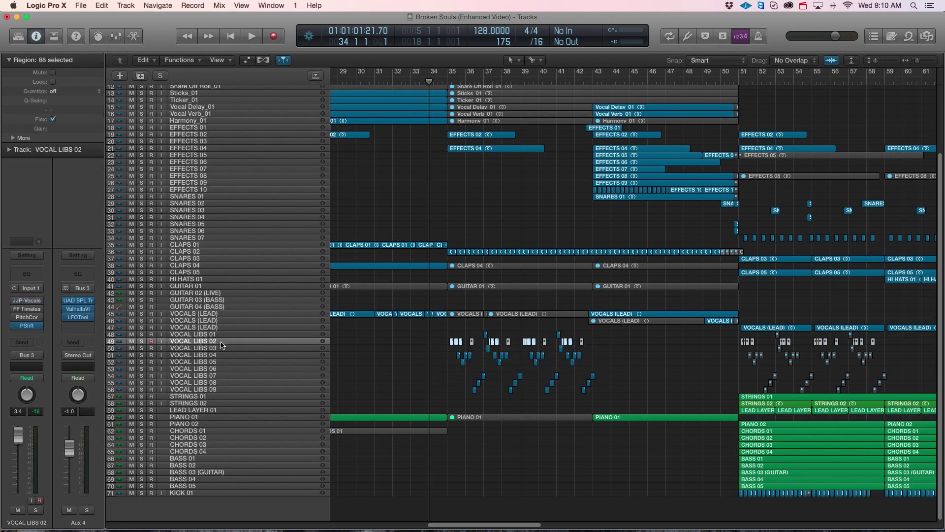
{"action": "key", "text": "Up"}
{"action": "key", "text": "Up"}
{"action": "left_click", "coordinate": [26, 326]}
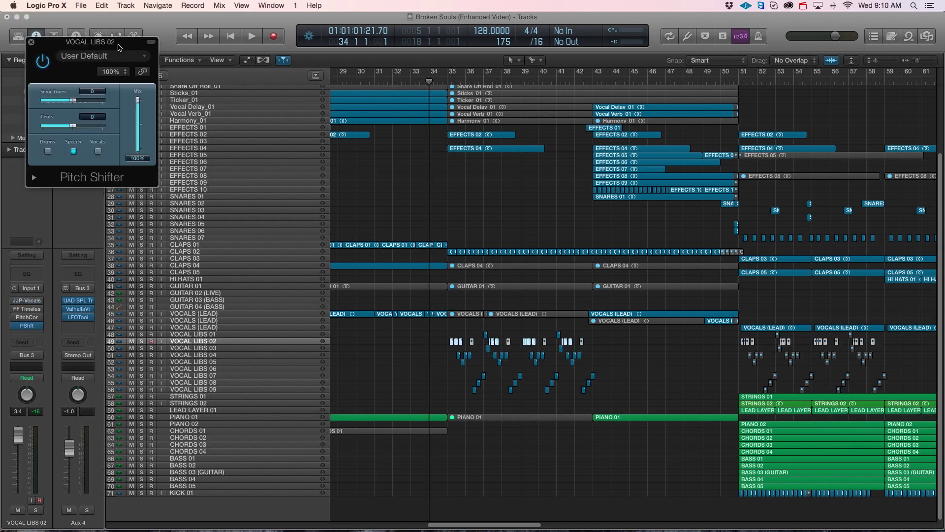
{"action": "left_click_drag", "start_coordinate": [121, 45], "coordinate": [300, 88]}
Step: View the Pitch Shifter on the VOCAL LIBS 03 track, close both plug-in windows and deselect the regions
{"action": "left_click", "coordinate": [215, 348]}
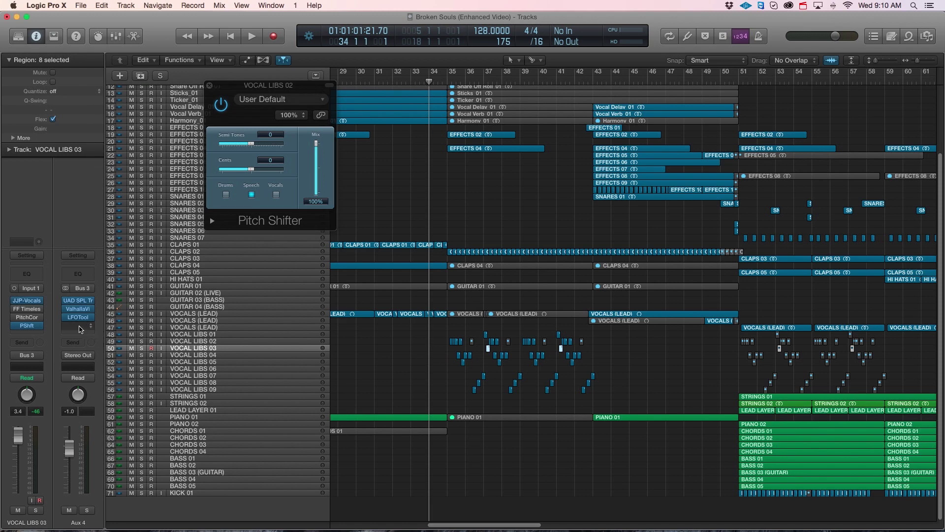
{"action": "left_click", "coordinate": [26, 326]}
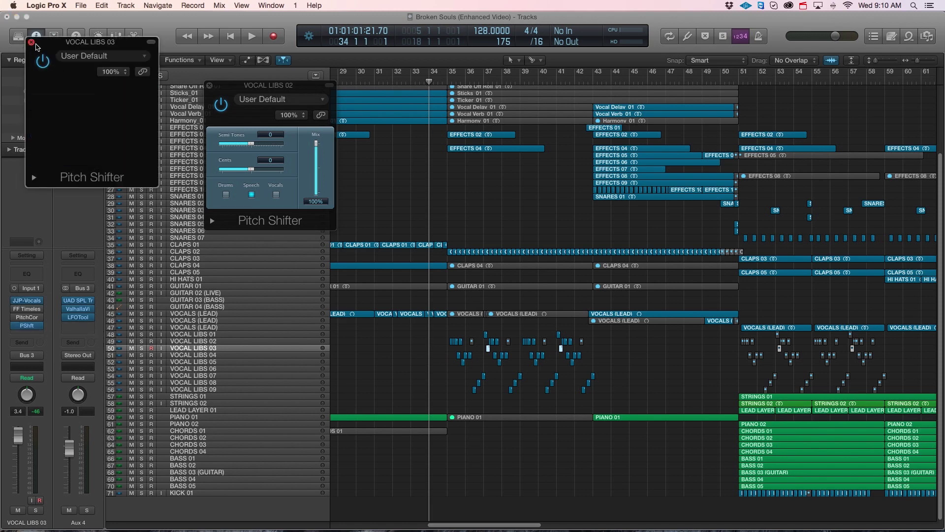
{"action": "left_click", "coordinate": [31, 42]}
{"action": "left_click", "coordinate": [209, 86]}
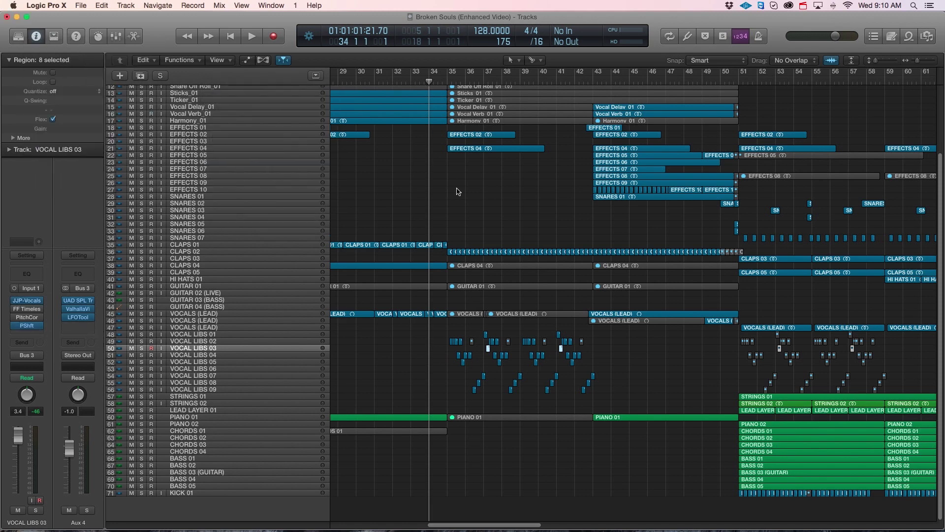
{"action": "left_click", "coordinate": [421, 177]}
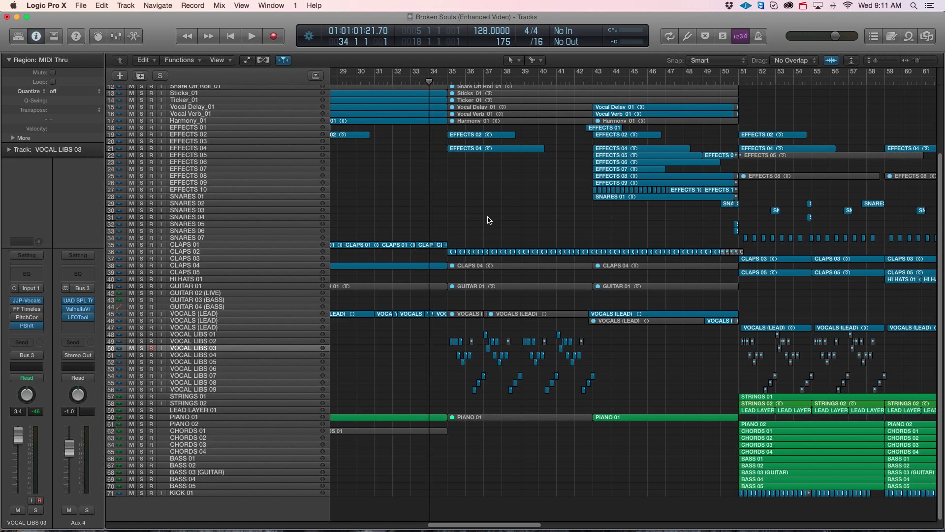
Step: Play the song from bar 34 and follow the vocal chop section in the arrangement
{"action": "left_click_drag", "start_coordinate": [495, 527], "coordinate": [485, 527]}
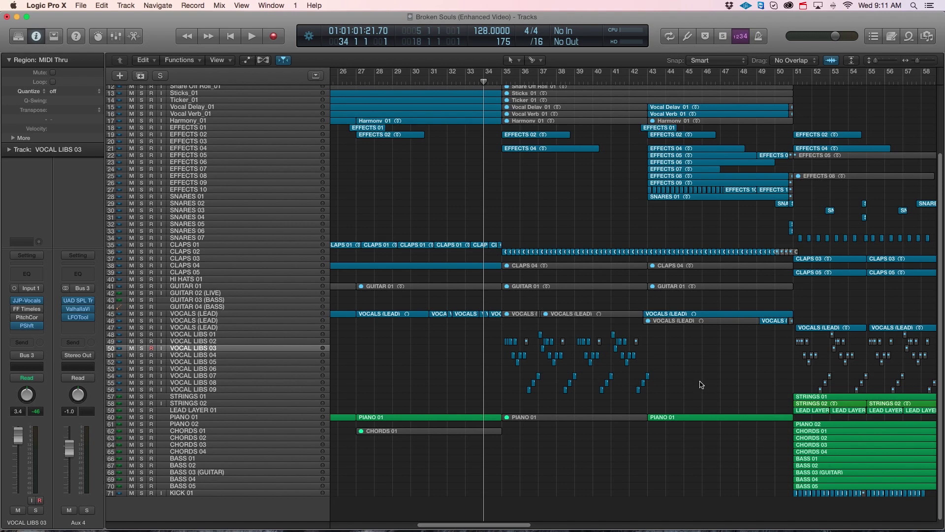
{"action": "key", "text": "super+Left"}
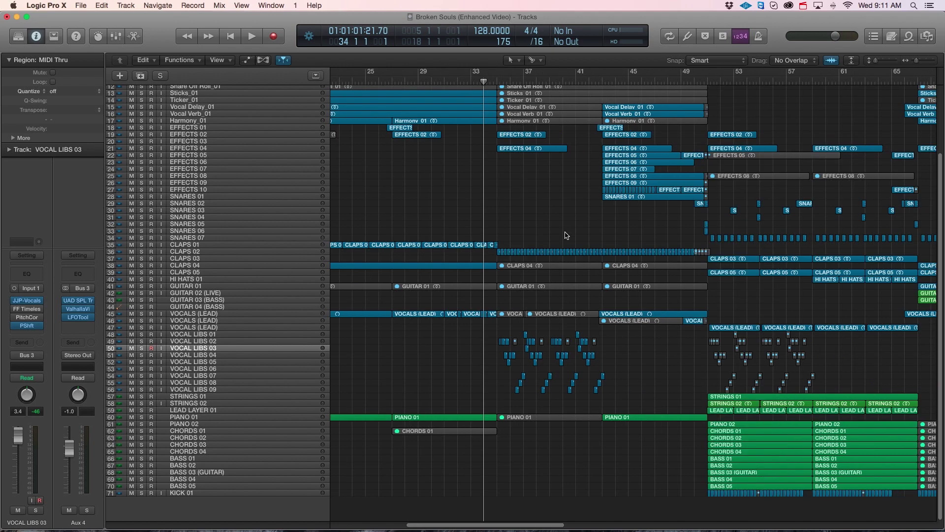
{"action": "scroll", "coordinate": [564, 223], "scroll_direction": "up", "scroll_amount": 3}
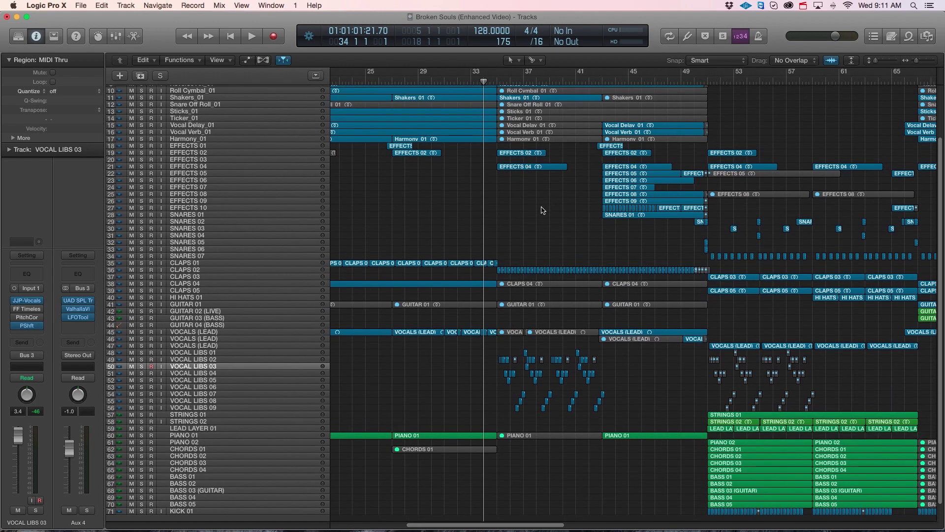
{"action": "key", "text": "space"}
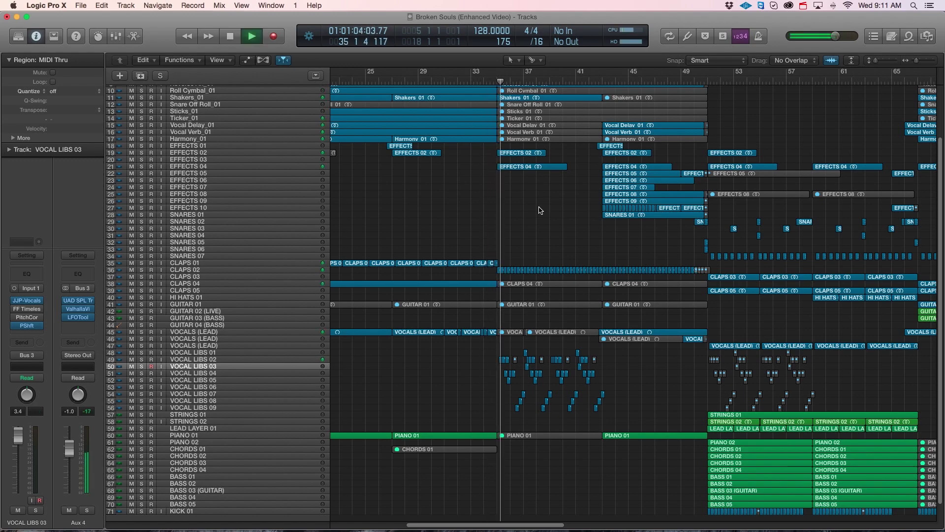
{"action": "scroll", "coordinate": [541, 210], "scroll_direction": "right", "scroll_amount": 2}
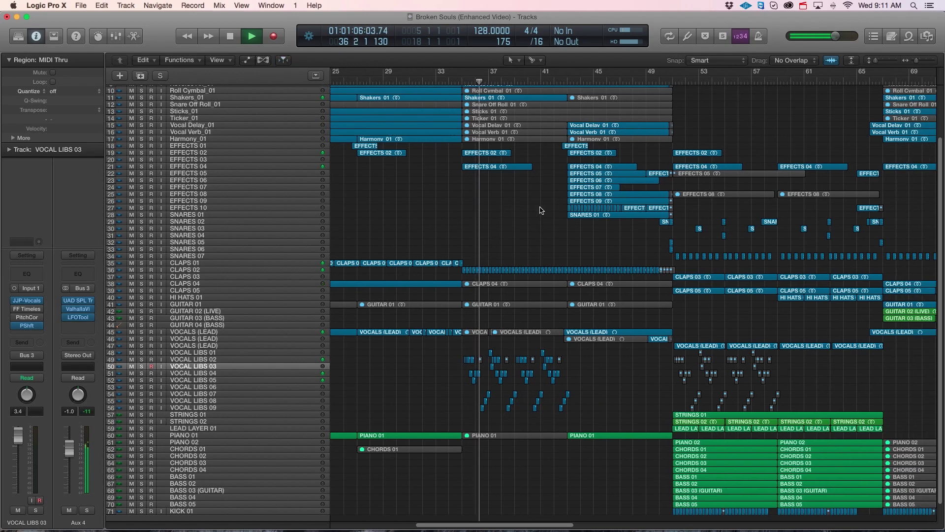
{"action": "scroll", "coordinate": [541, 212], "scroll_direction": "down", "scroll_amount": 2}
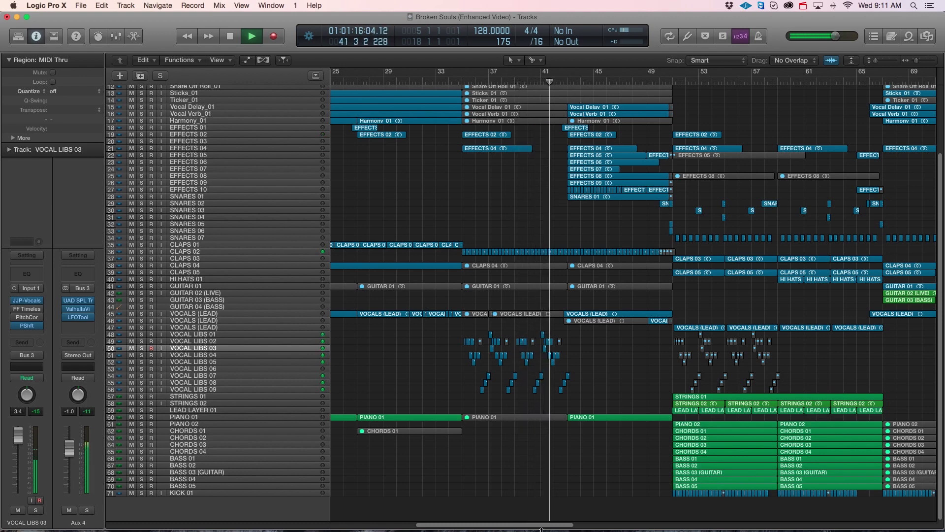
Step: Open the Mixer during playback, inspect the channel strips from VOCAL LIBS 02 through KICK 01, and close it again
{"action": "left_click", "coordinate": [116, 36]}
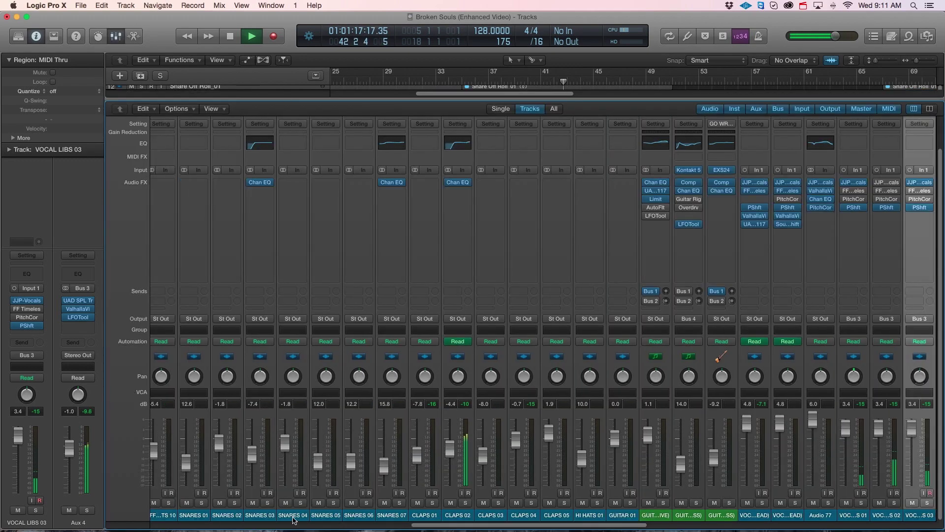
{"action": "left_click_drag", "start_coordinate": [486, 528], "coordinate": [668, 528]}
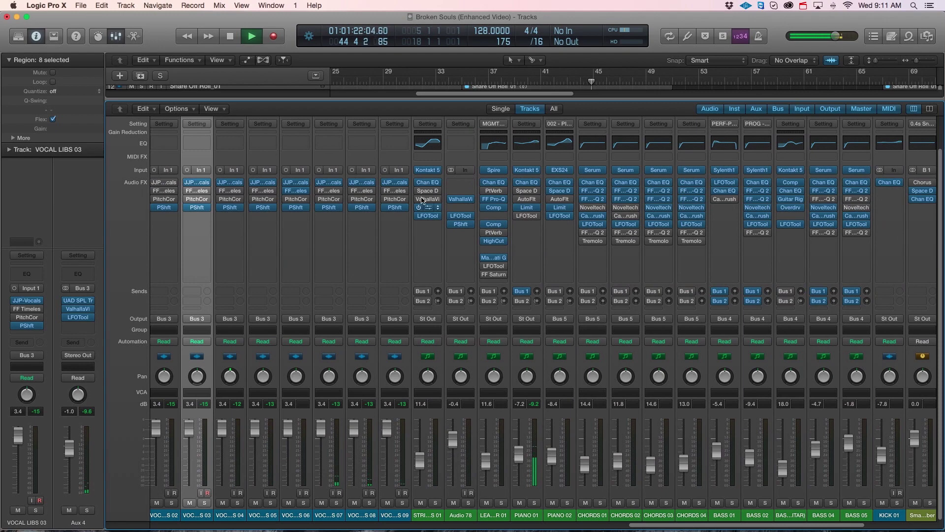
{"action": "left_click", "coordinate": [116, 41]}
Step: Follow the playback through the build-up across all tracks and stop it at bar 51
{"action": "scroll", "coordinate": [576, 362], "scroll_direction": "up", "scroll_amount": 5}
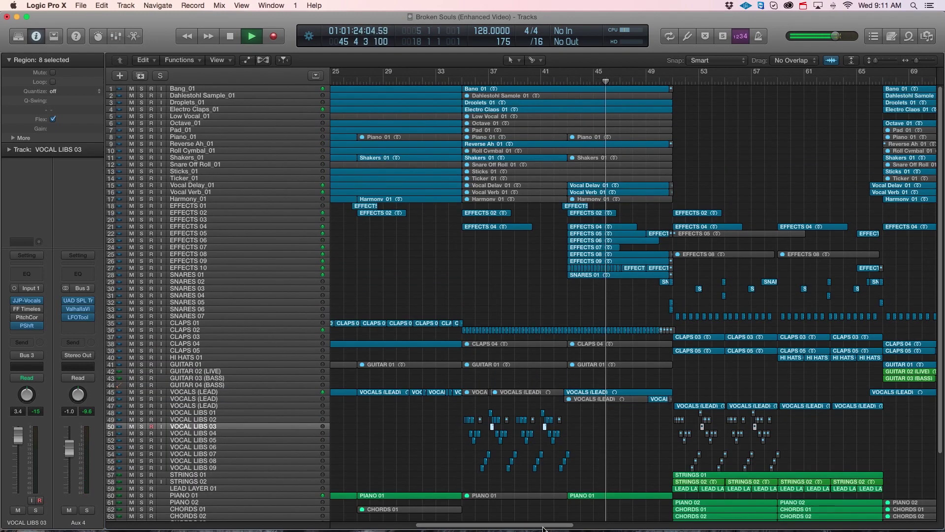
{"action": "left_click_drag", "start_coordinate": [546, 525], "coordinate": [573, 525]}
{"action": "scroll", "coordinate": [375, 213], "scroll_direction": "down", "scroll_amount": 5}
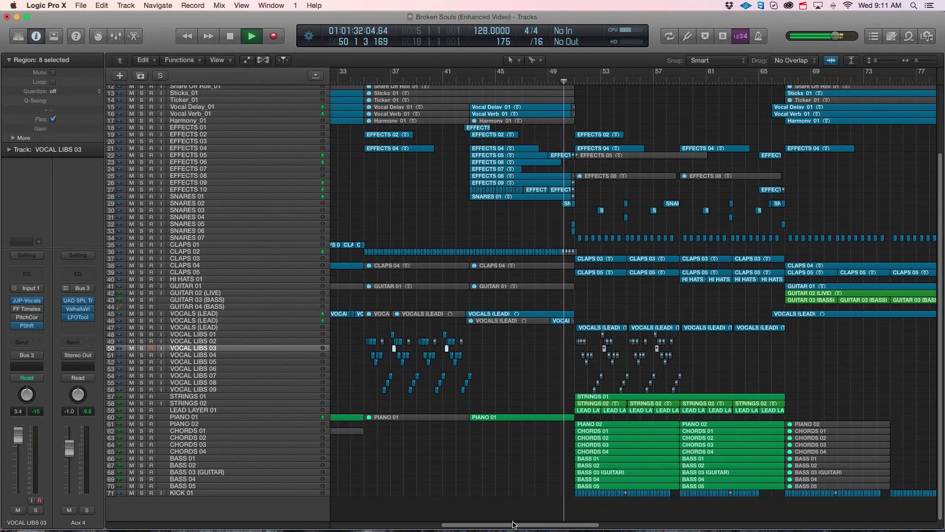
{"action": "left_click_drag", "start_coordinate": [520, 524], "coordinate": [541, 526]}
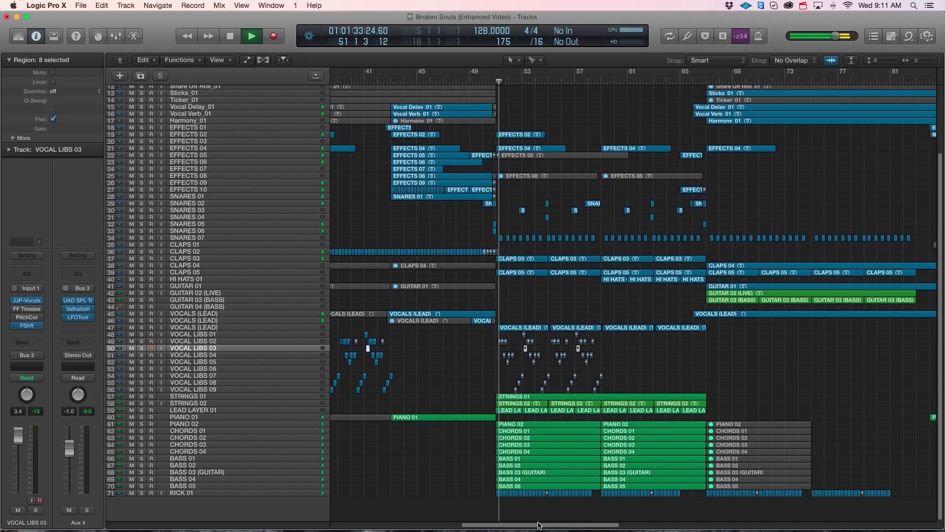
{"action": "left_click", "coordinate": [546, 183]}
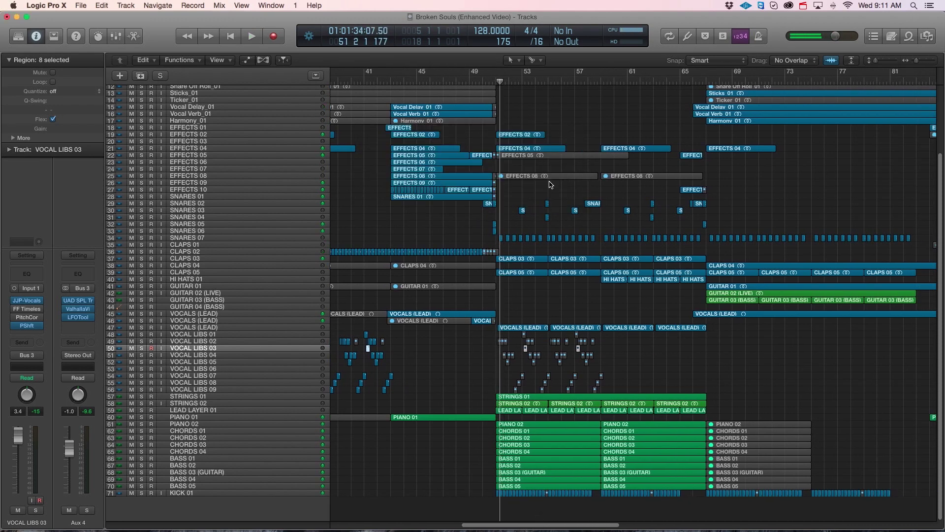
Step: Play the song from bar 50 into the drop, look over all the tracks, and stop at bar 54
{"action": "left_click", "coordinate": [483, 76]}
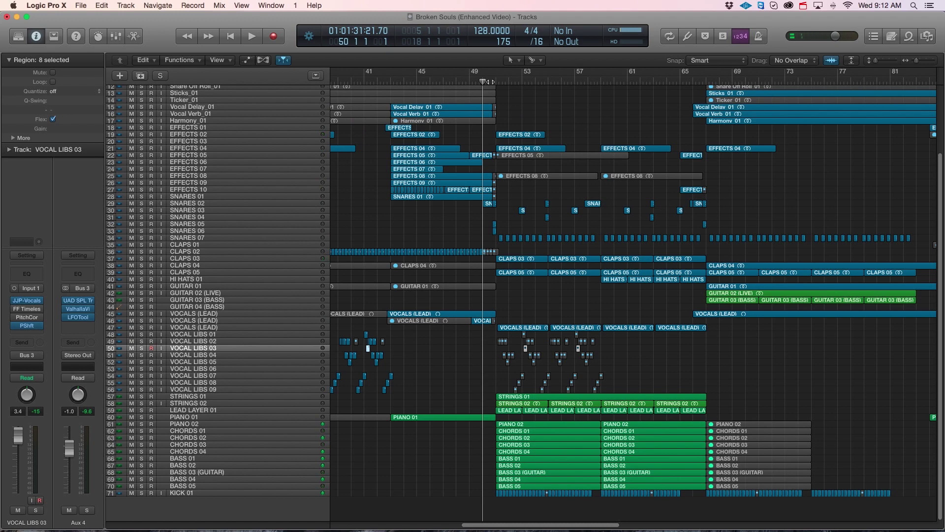
{"action": "left_click", "coordinate": [491, 81]}
{"action": "key", "text": "space"}
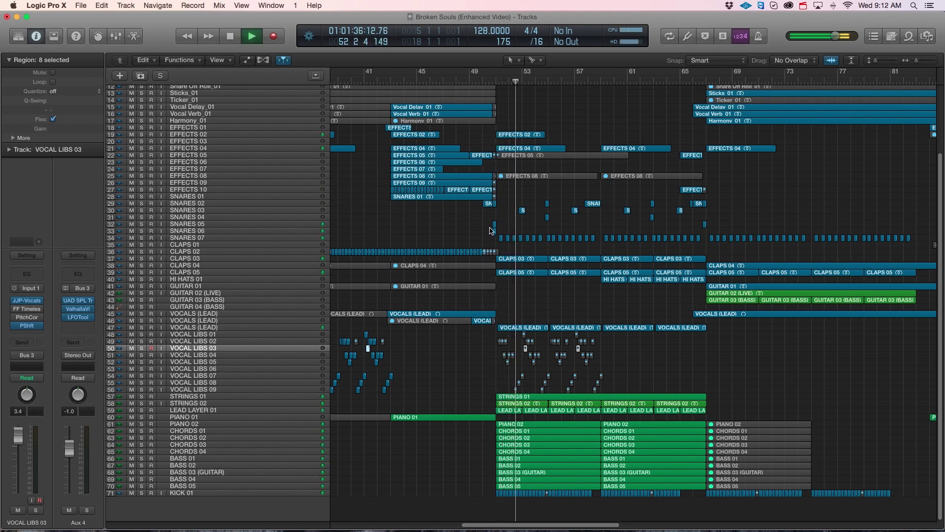
{"action": "scroll", "coordinate": [489, 242], "scroll_direction": "up", "scroll_amount": 5}
{"action": "scroll", "coordinate": [489, 241], "scroll_direction": "down", "scroll_amount": 5}
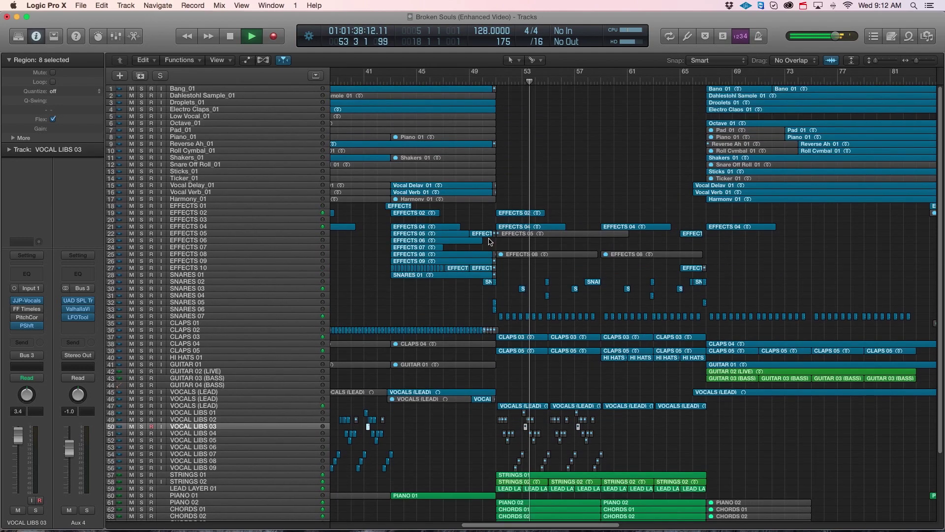
{"action": "key", "text": "space"}
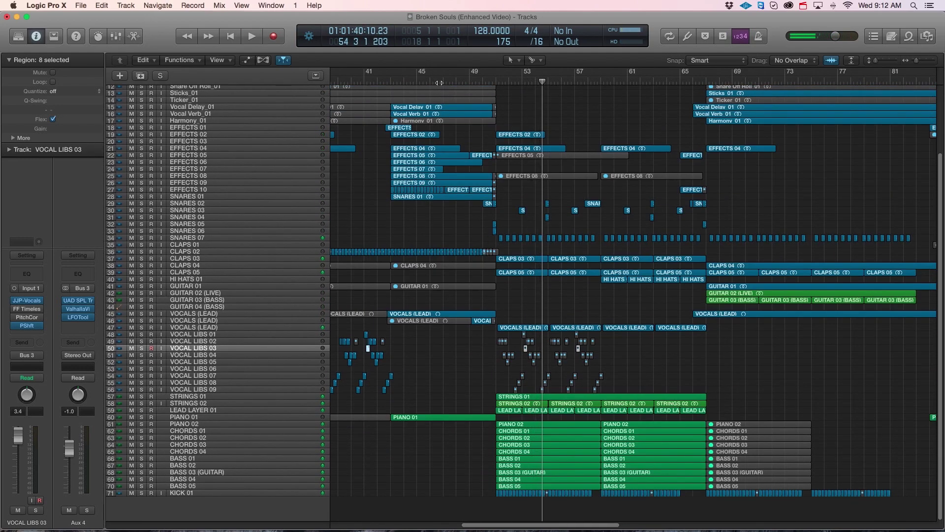
Step: Move the playhead to bar 47, create an eight-bar cycle range and position it over bars 35 to 43
{"action": "left_click", "coordinate": [442, 83]}
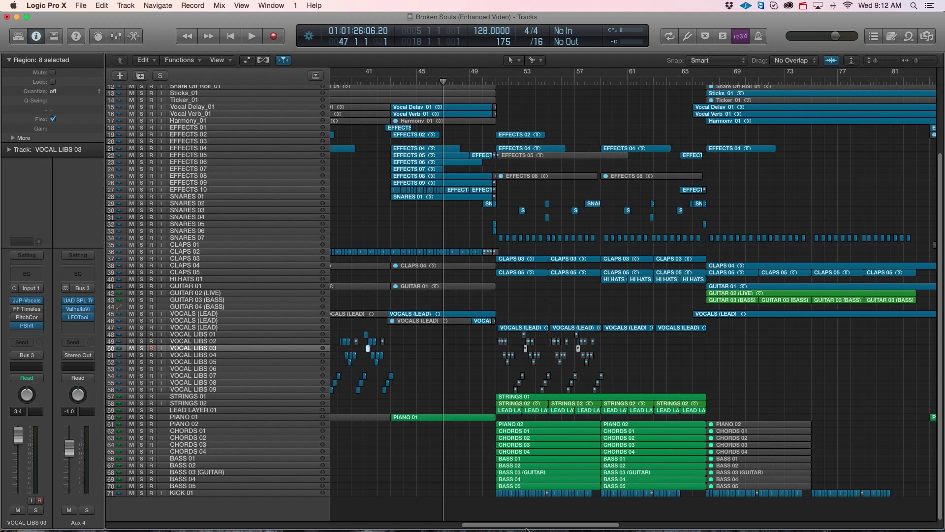
{"action": "left_click_drag", "start_coordinate": [526, 528], "coordinate": [517, 528]}
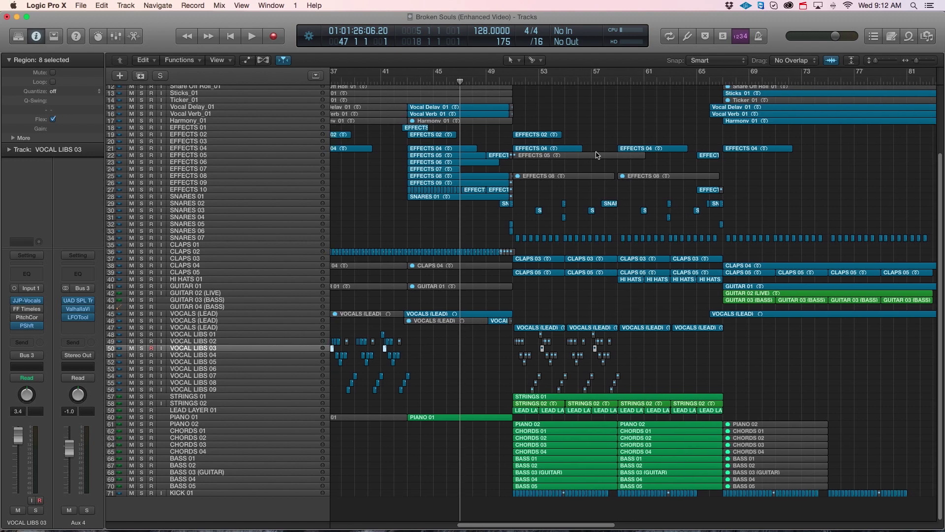
{"action": "left_click_drag", "start_coordinate": [517, 78], "coordinate": [618, 79]}
{"action": "left_click", "coordinate": [507, 365]}
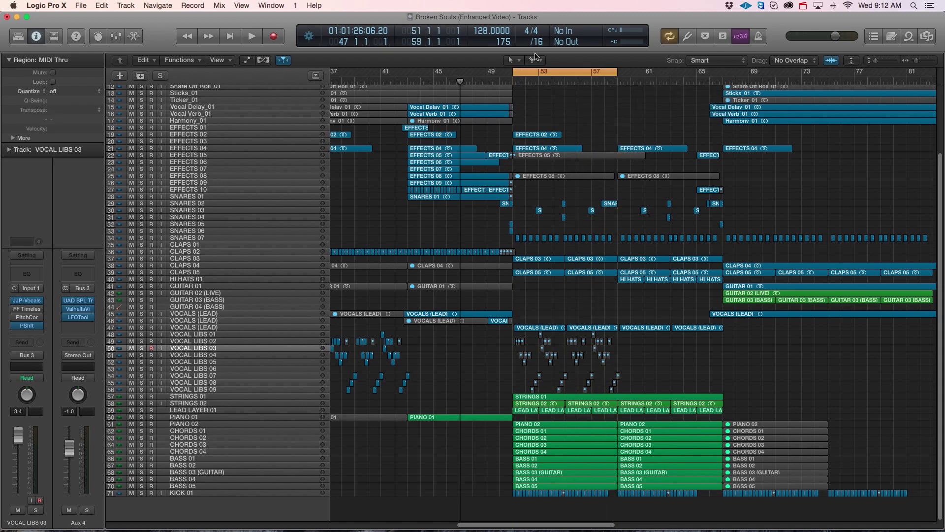
{"action": "left_click_drag", "start_coordinate": [539, 72], "coordinate": [382, 73]}
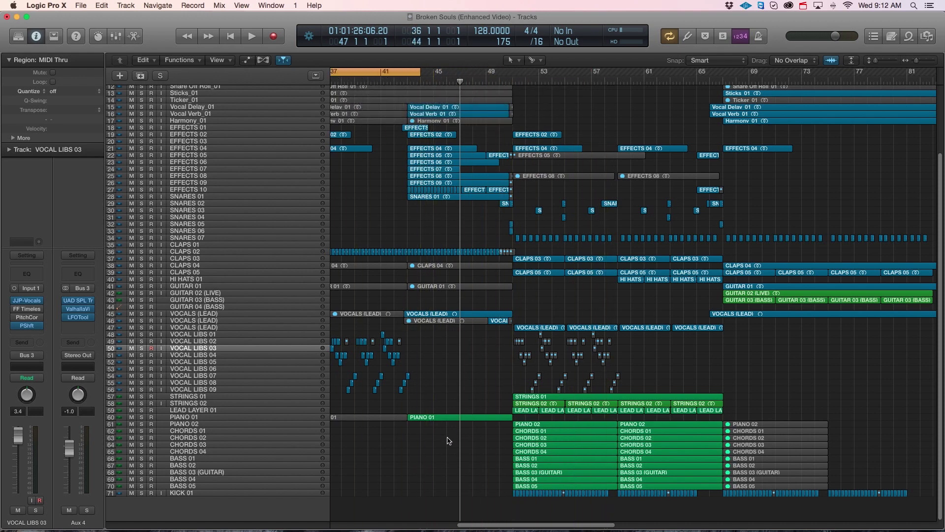
{"action": "left_click_drag", "start_coordinate": [487, 526], "coordinate": [467, 467]}
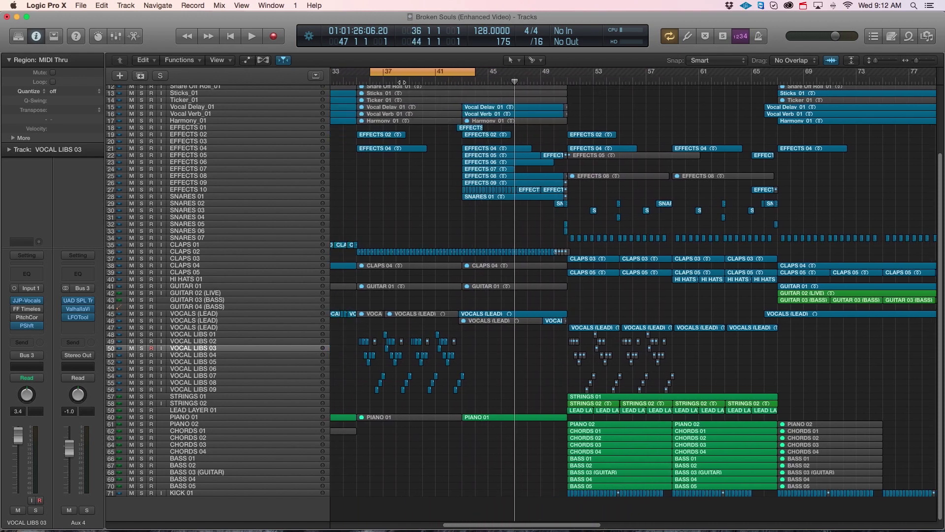
{"action": "left_click_drag", "start_coordinate": [401, 82], "coordinate": [389, 82]}
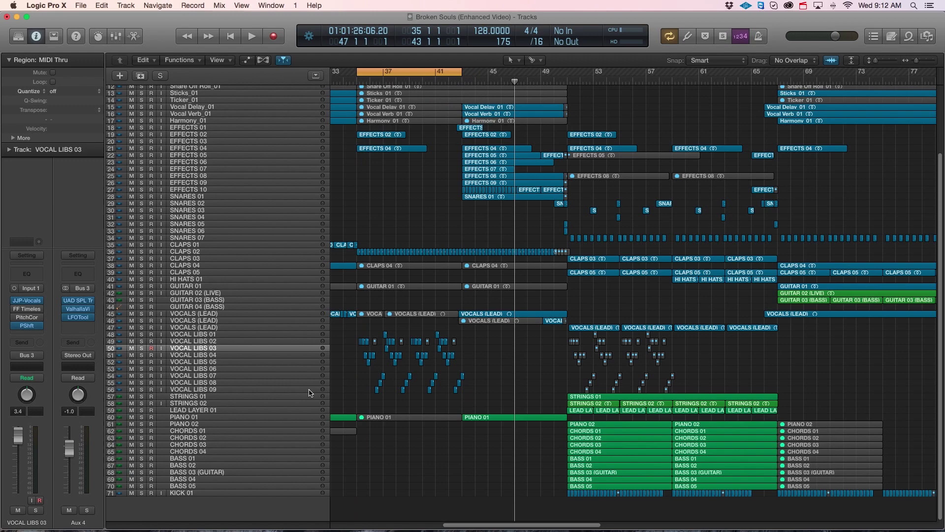
Step: Solo the VOCAL LIBS 01 to VOCAL LIBS 09 tracks and start playing the cycle range from bar 35
{"action": "left_click", "coordinate": [193, 335]}
{"action": "mouse_move", "coordinate": [143, 335]}
{"action": "left_mouse_down"}
{"action": "mouse_move", "coordinate": [142, 390]}
{"action": "mouse_move", "coordinate": [145, 335]}
{"action": "left_mouse_up"}
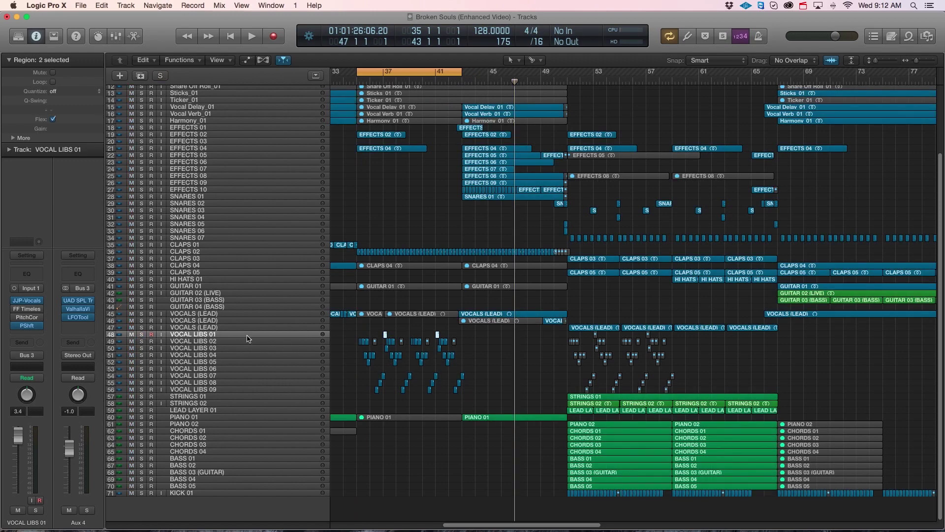
{"action": "left_click", "coordinate": [476, 356]}
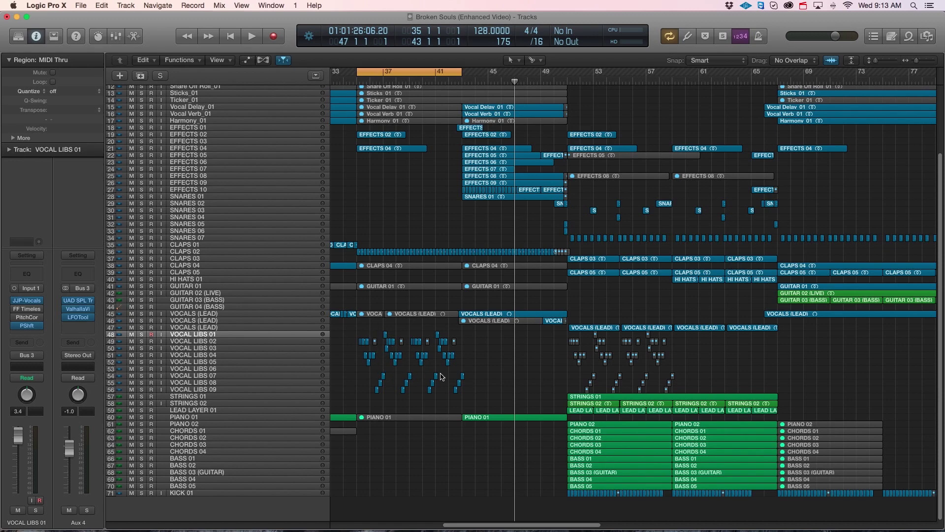
{"action": "key", "text": "super+Right"}
{"action": "key", "text": "super+Right"}
{"action": "key", "text": "super+Right"}
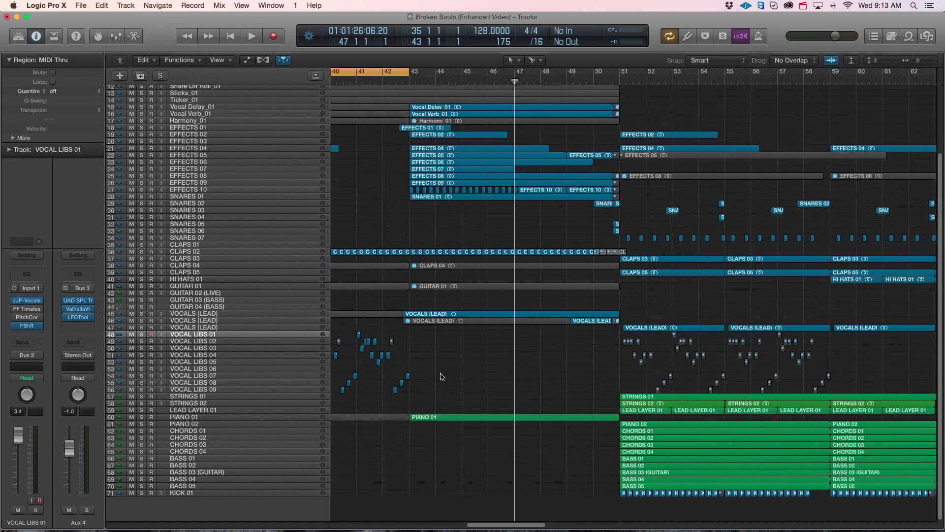
{"action": "left_click_drag", "start_coordinate": [505, 527], "coordinate": [481, 526]}
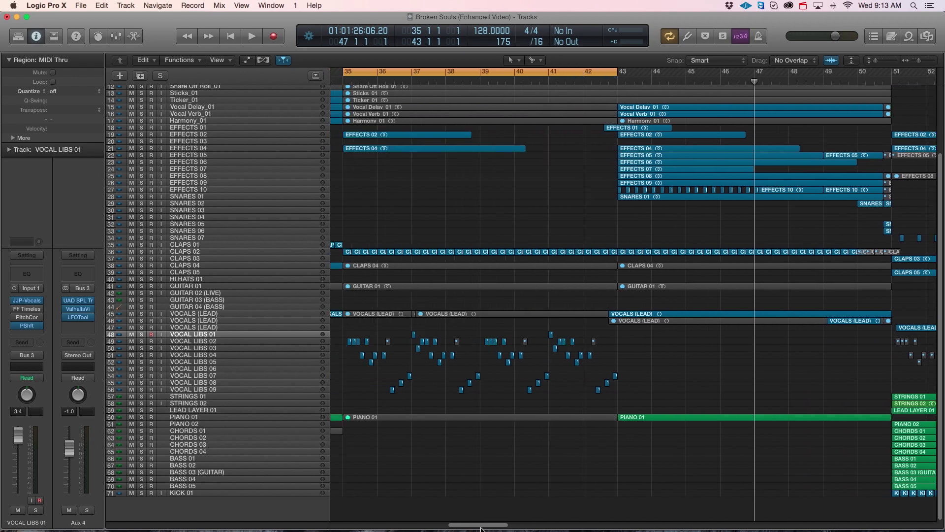
{"action": "left_click_drag", "start_coordinate": [142, 334], "coordinate": [143, 397]}
{"action": "key", "text": "space"}
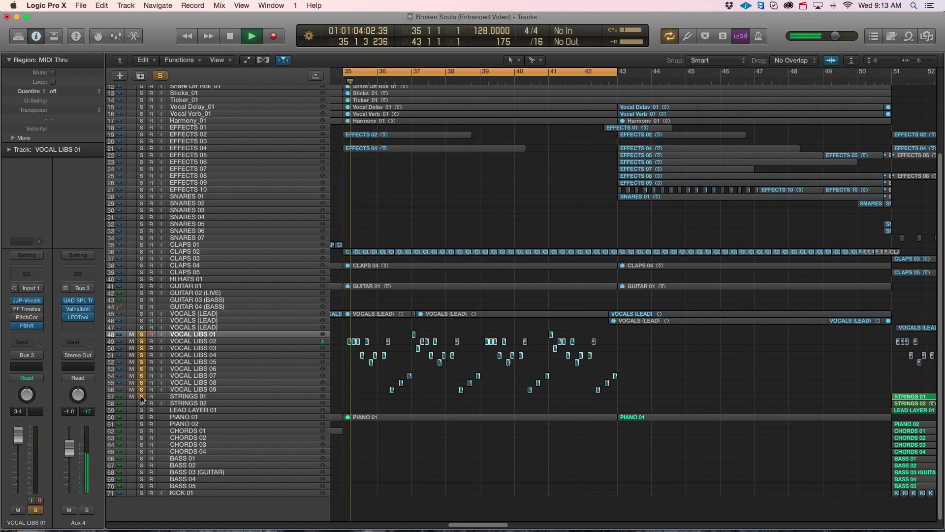
Step: Go through the soloed VOCAL LIBS tracks during playback and follow their chopped regions up close
{"action": "key", "text": "Down"}
{"action": "key", "text": "Down"}
{"action": "key", "text": "Down"}
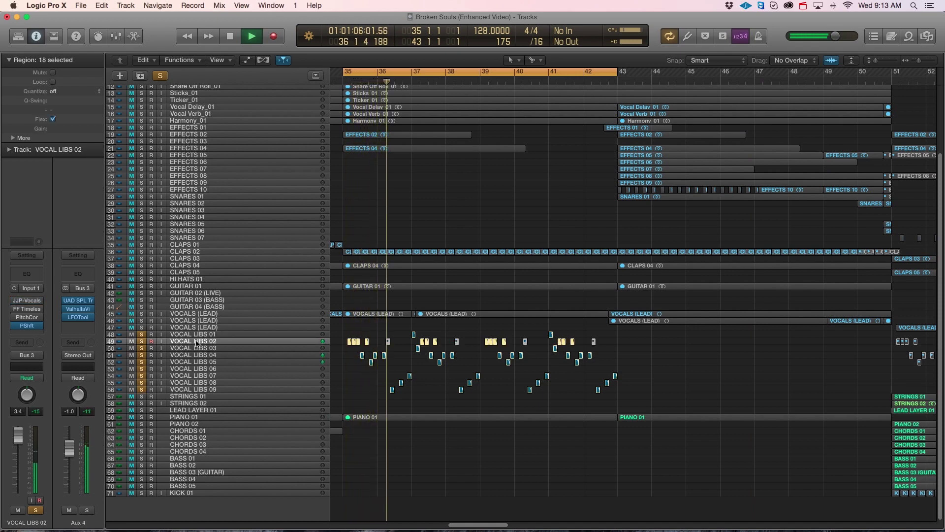
{"action": "key", "text": "Down"}
{"action": "key", "text": "Down"}
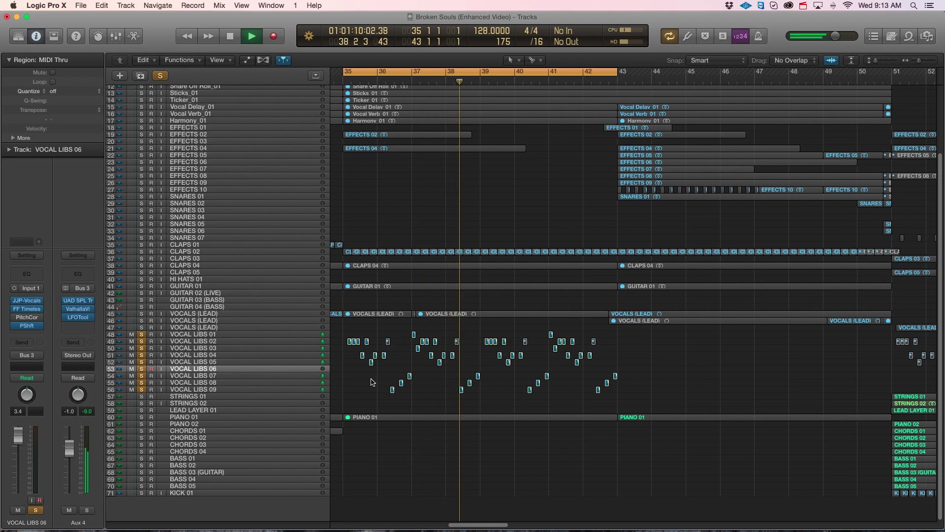
{"action": "key", "text": "super+Right"}
{"action": "key", "text": "super+Down"}
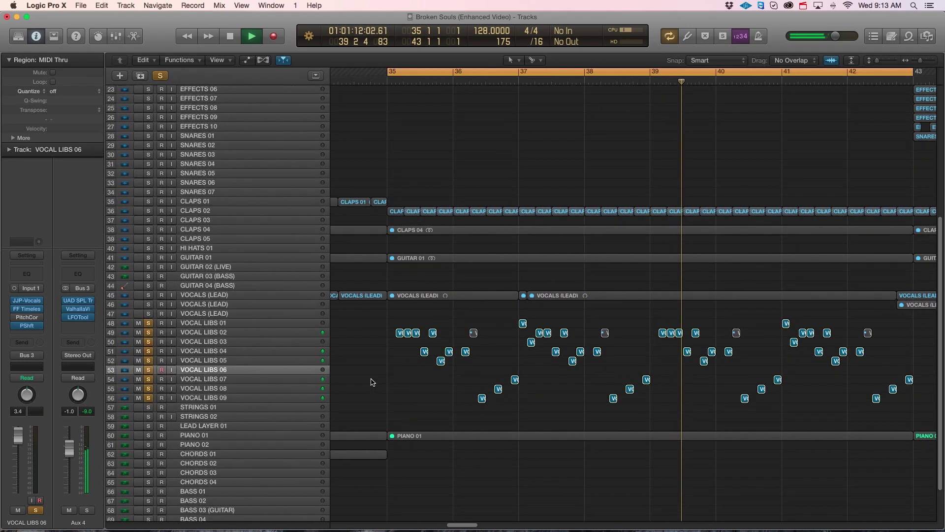
Step: Stop the playback at bar 40, unsolo VOCAL LIBS 01 to VOCAL LIBS 09 and deselect the regions
{"action": "key", "text": "space"}
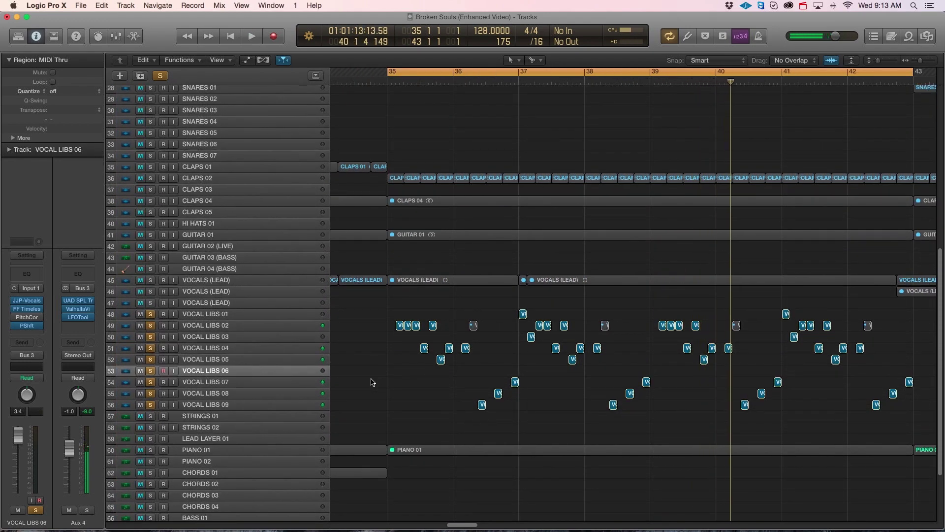
{"action": "left_click", "coordinate": [239, 317]}
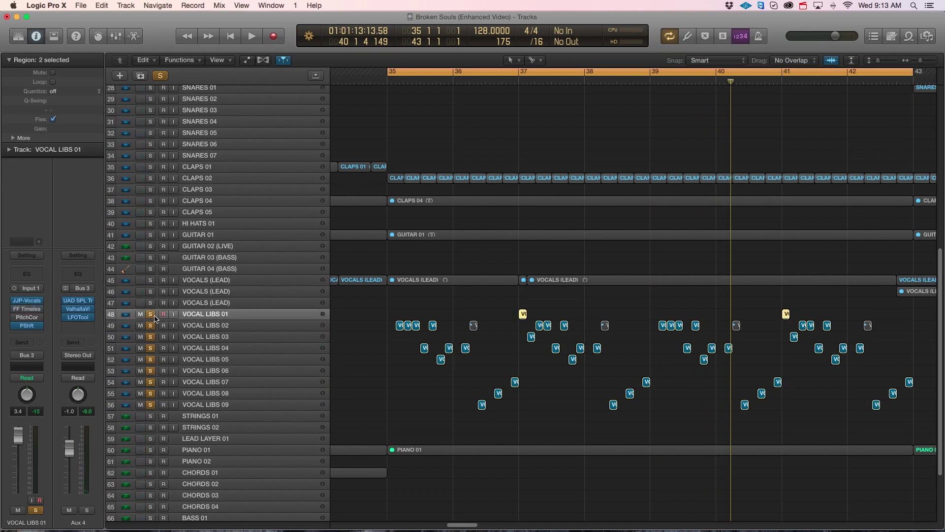
{"action": "left_click_drag", "start_coordinate": [155, 318], "coordinate": [153, 404]}
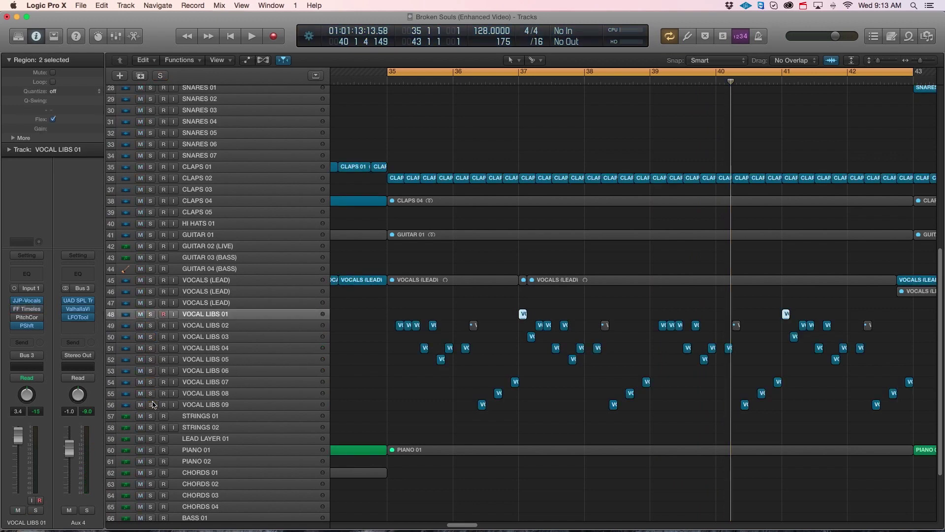
{"action": "left_click", "coordinate": [433, 384]}
Step: Examine how the vocal chop regions are spread across the VOCAL LIBS tracks and how the arrangement leads into bar 51
{"action": "key", "text": "super+Down"}
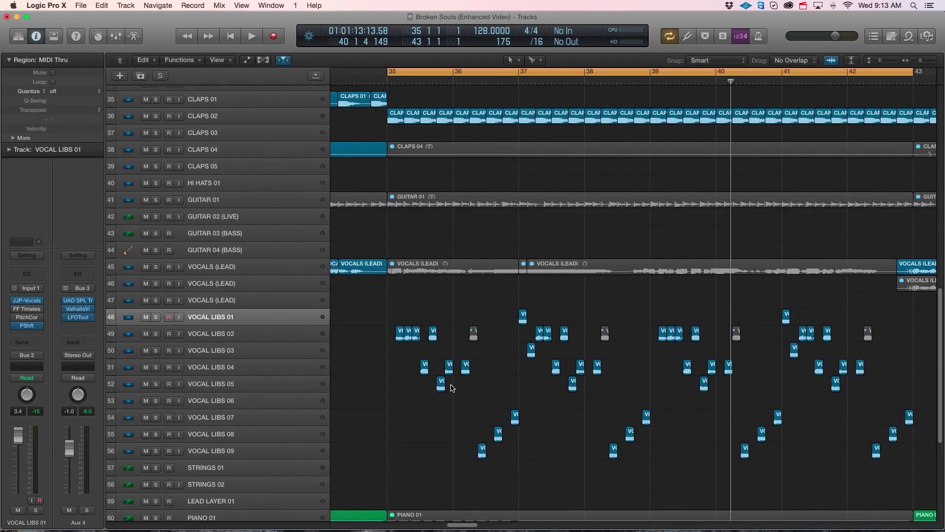
{"action": "key", "text": "super+Down"}
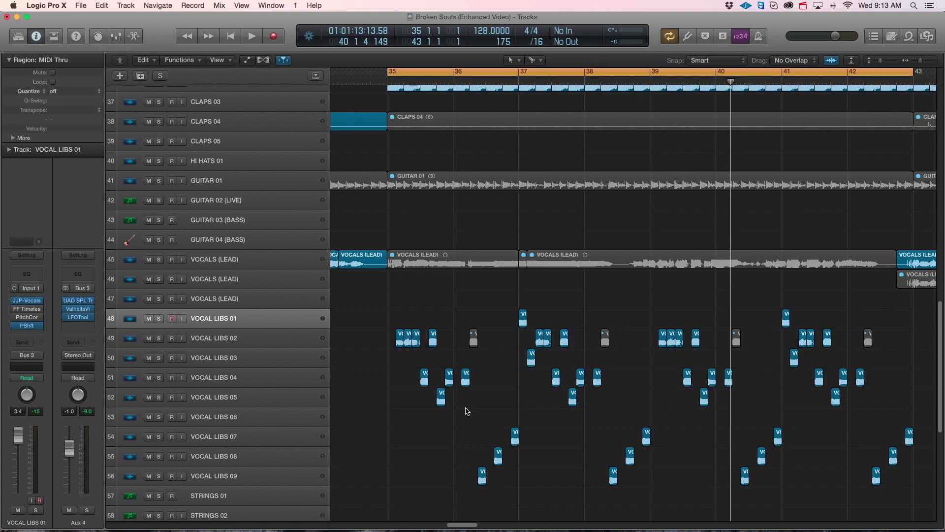
{"action": "key", "text": "super+Left"}
{"action": "key", "text": "super+Left"}
{"action": "key", "text": "super+Up"}
{"action": "key", "text": "super+Up"}
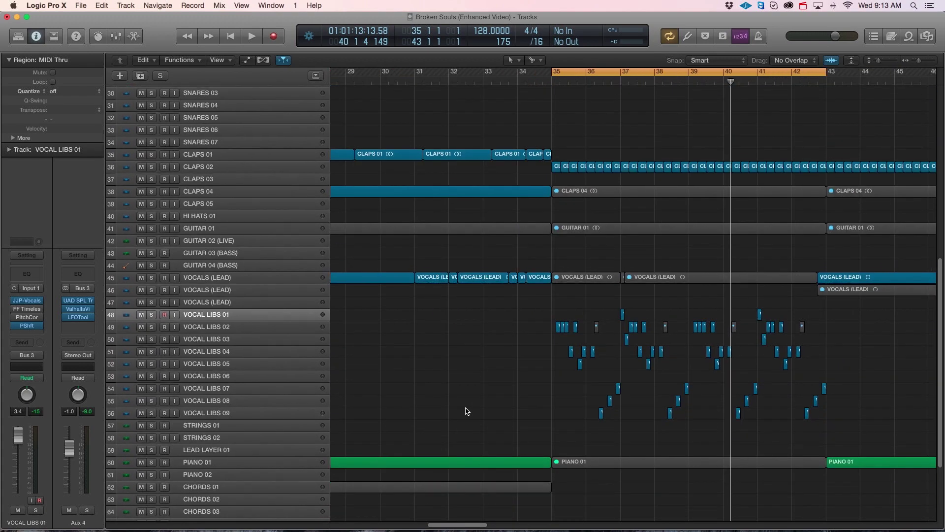
{"action": "left_click_drag", "start_coordinate": [455, 527], "coordinate": [481, 526]}
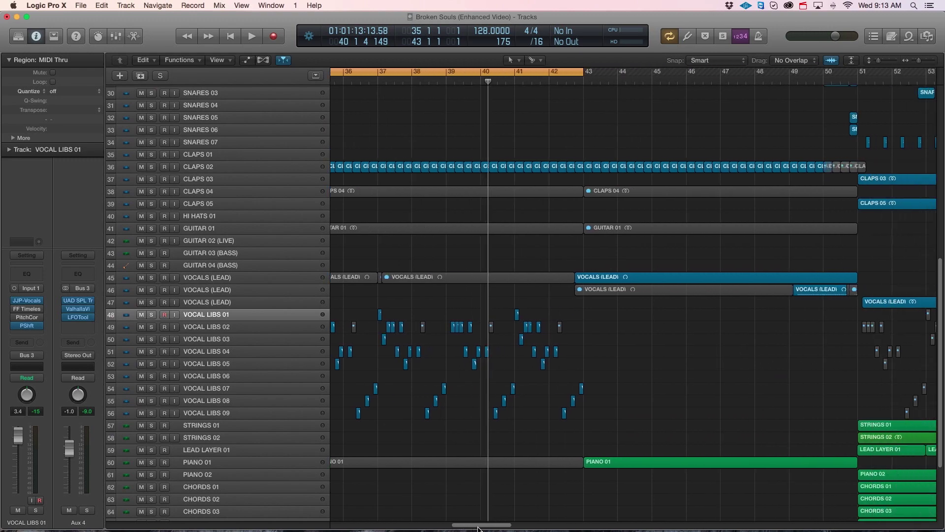
{"action": "key", "text": "super+Up"}
{"action": "key", "text": "super+Up"}
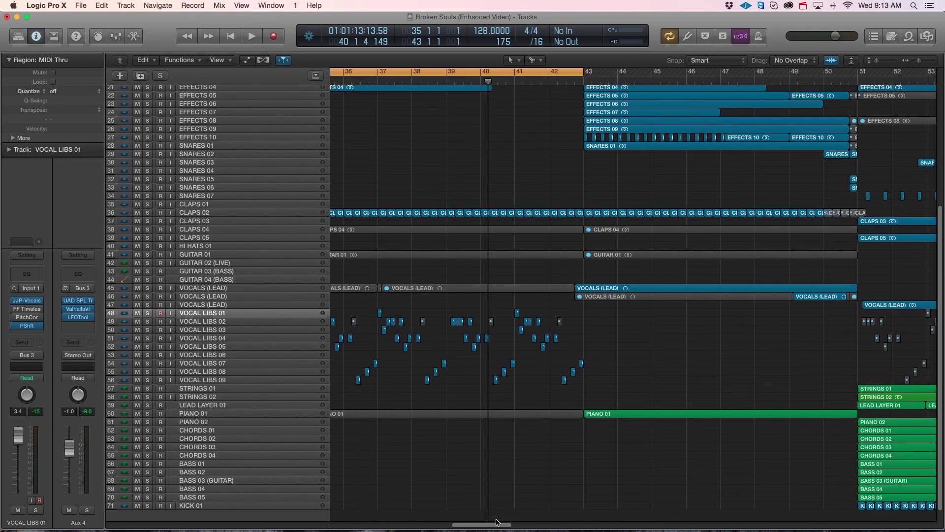
{"action": "key", "text": "super+Left"}
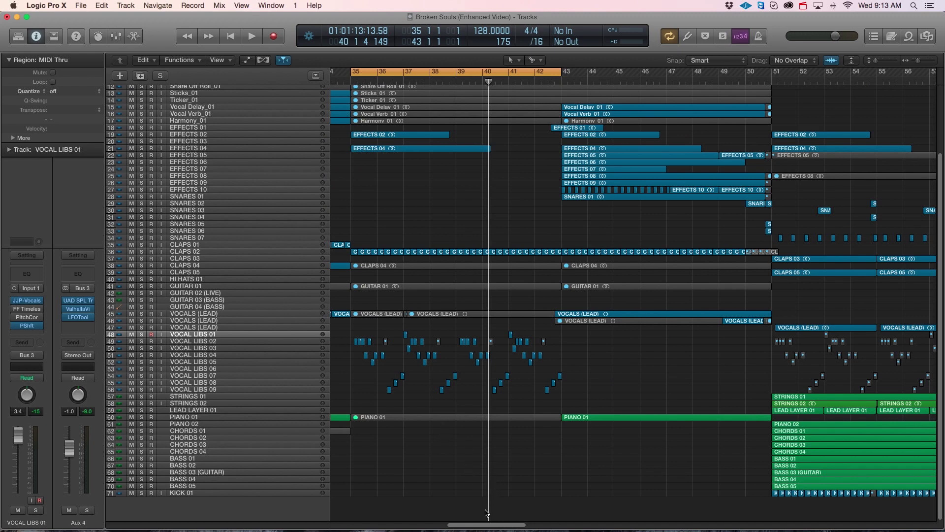
Step: Create a marker at bar 35 over the vocal chop section and turn off the cycle range
{"action": "key", "text": "alt+'"}
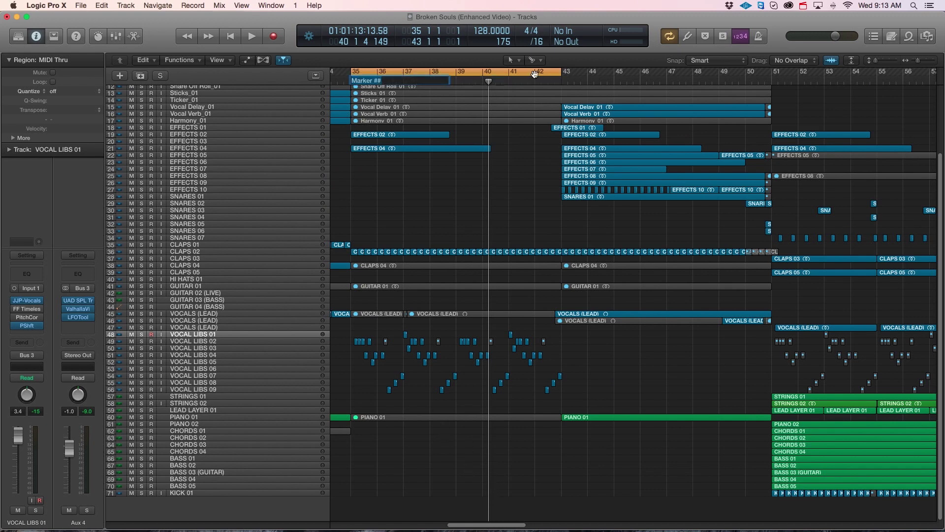
{"action": "left_click", "coordinate": [534, 74]}
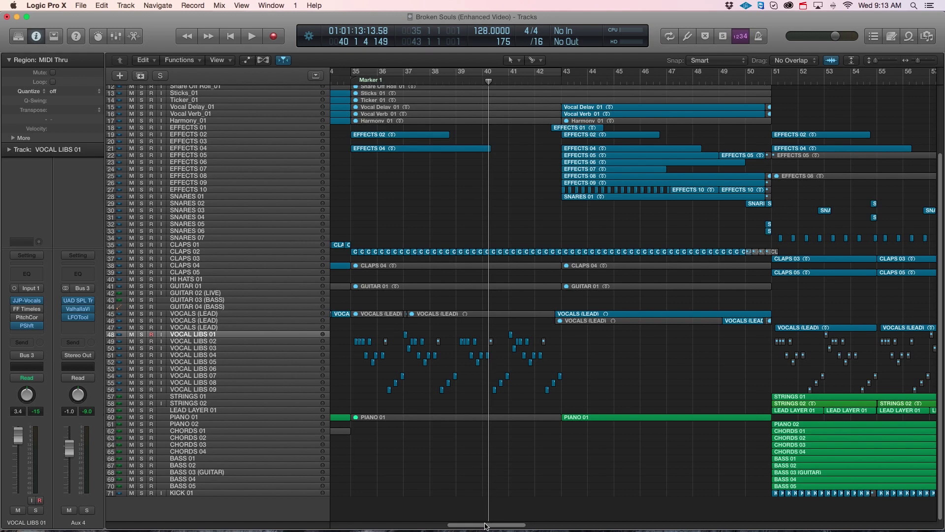
{"action": "scroll", "coordinate": [426, 412], "scroll_direction": "right", "scroll_amount": 2}
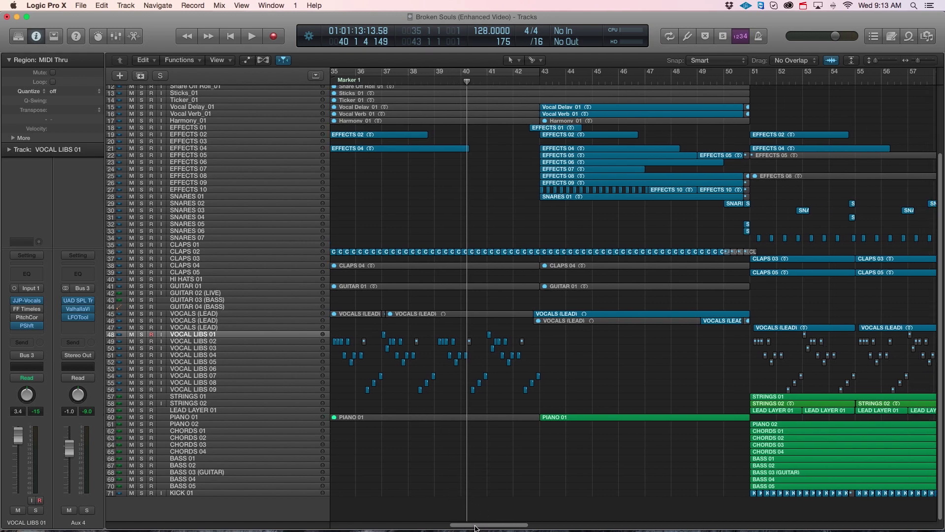
{"action": "scroll", "coordinate": [441, 436], "scroll_direction": "left", "scroll_amount": 10}
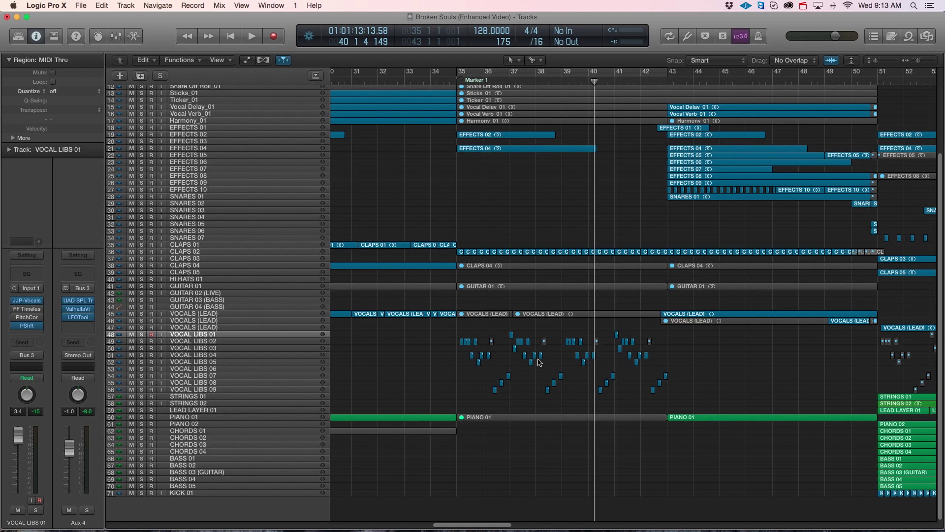
Step: Step through VOCAL LIBS 01 to VOCAL LIBS 06 to compare their channel strips, and open LFOTool on Aux 4
{"action": "left_click", "coordinate": [197, 355]}
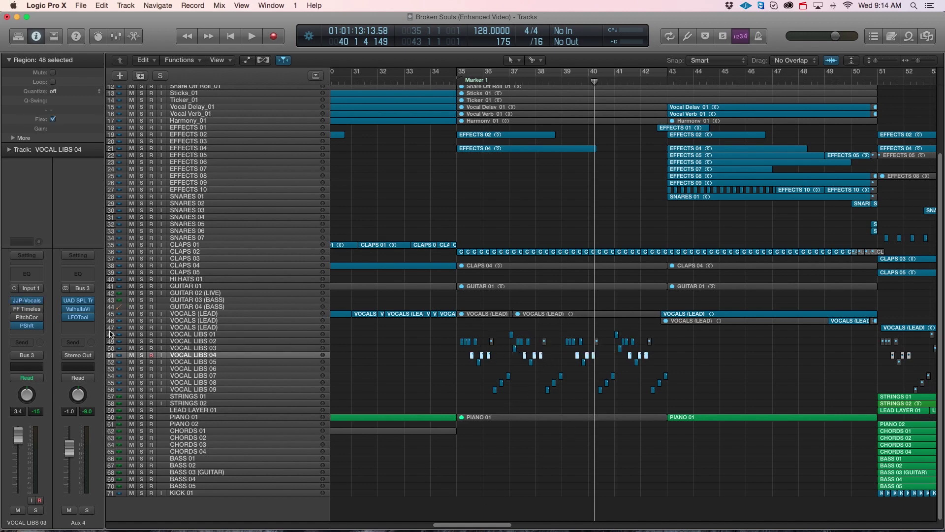
{"action": "key", "text": "Down"}
{"action": "key", "text": "Down"}
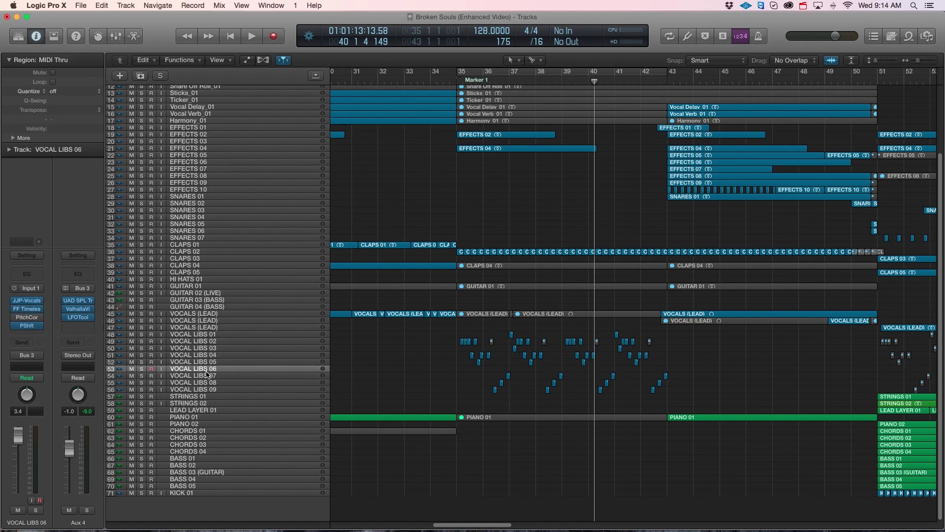
{"action": "key", "text": "Up"}
{"action": "key", "text": "Up"}
{"action": "key", "text": "Up"}
{"action": "key", "text": "Up"}
{"action": "key", "text": "Up"}
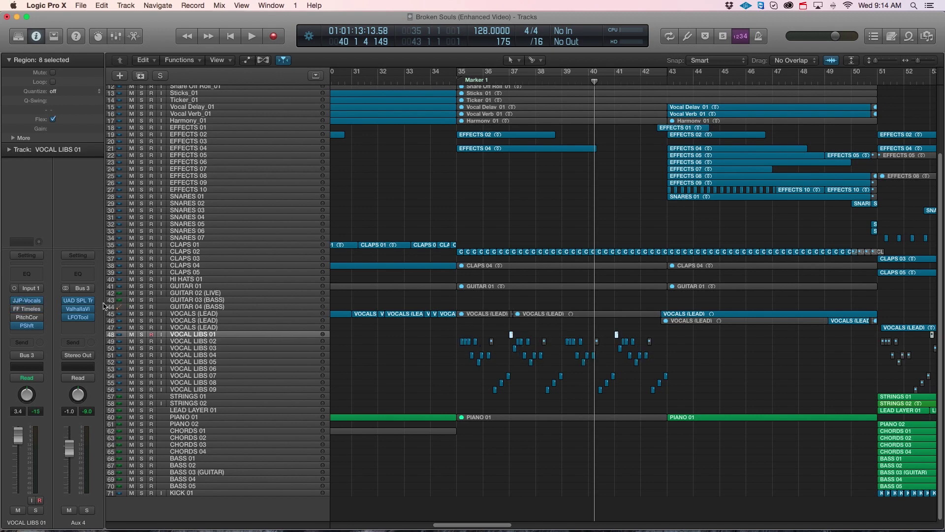
{"action": "left_click", "coordinate": [77, 317]}
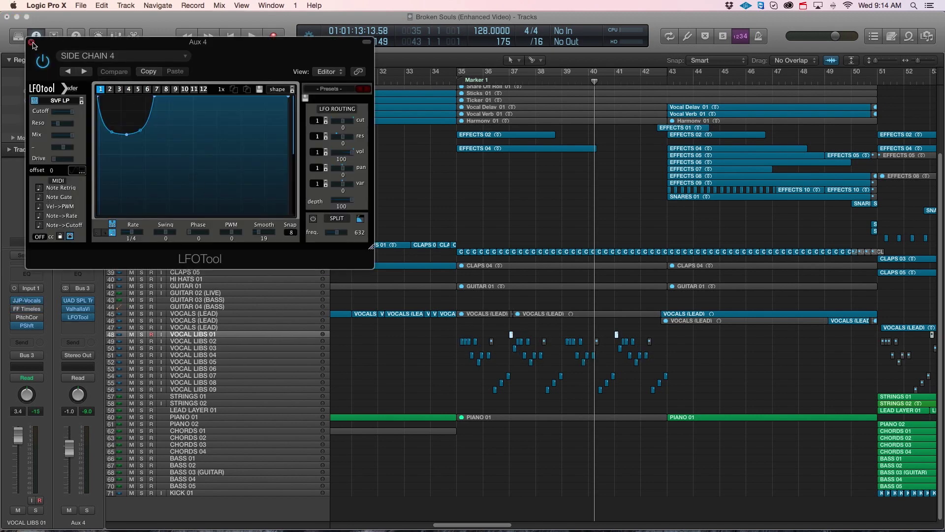
Step: Close the LFOTool window and place the playhead at bar 43, where the section before the drop begins
{"action": "left_click", "coordinate": [31, 43]}
{"action": "left_click_drag", "start_coordinate": [476, 524], "coordinate": [496, 526]}
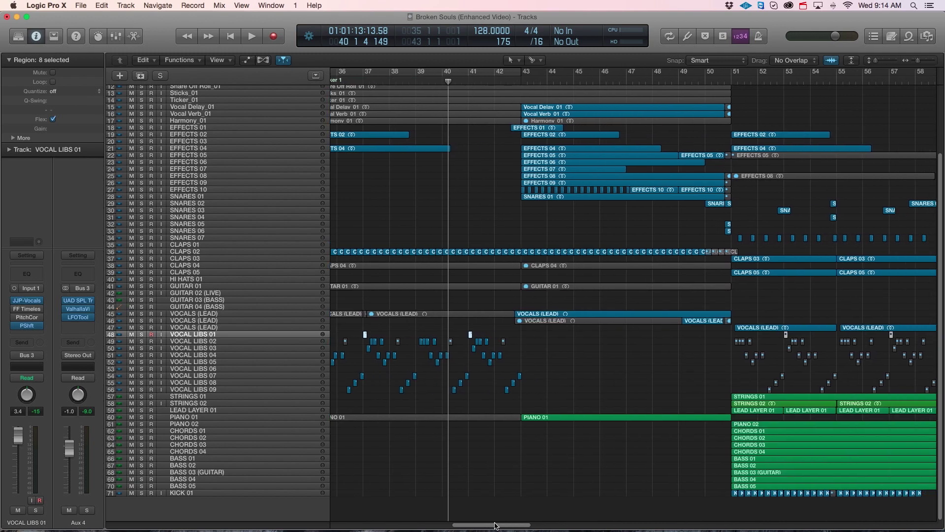
{"action": "key", "text": "ctrl+period"}
{"action": "scroll", "coordinate": [407, 335], "scroll_direction": "right", "scroll_amount": 5}
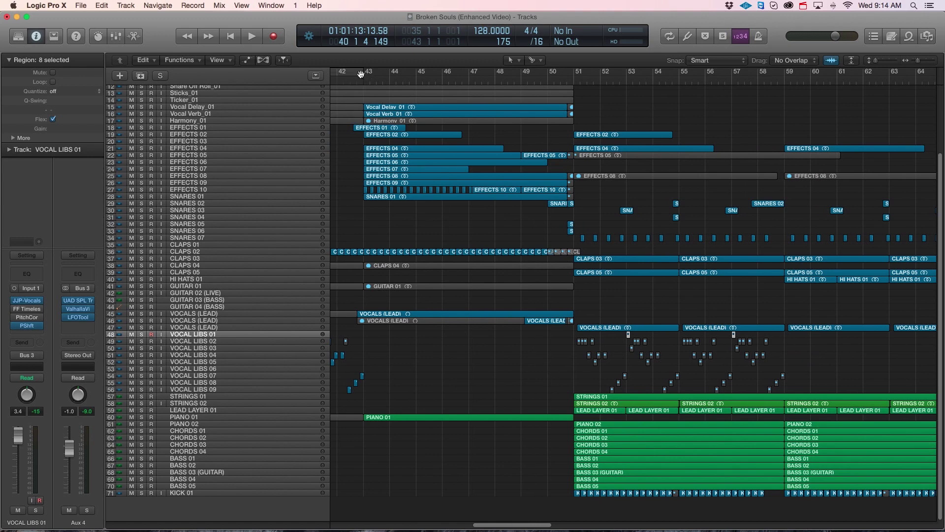
{"action": "left_click", "coordinate": [358, 80]}
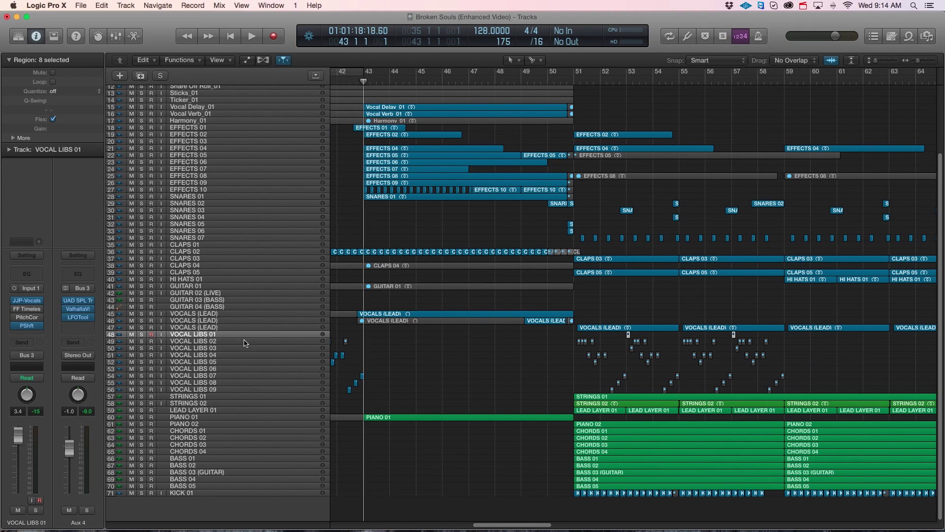
{"action": "scroll", "coordinate": [236, 350], "scroll_direction": "right", "scroll_amount": 1}
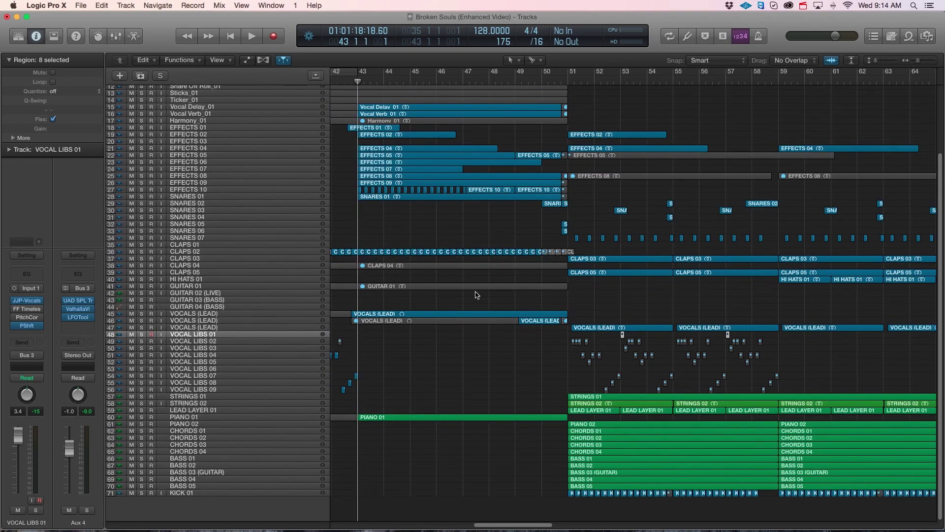
Step: Show the automation on the VOCALS (LEAD) tracks to examine the ValhallaVintageVerb Mix curves up to bar 51, and hide it again
{"action": "left_click", "coordinate": [245, 316]}
{"action": "key", "text": "a"}
{"action": "key", "text": "super+Down"}
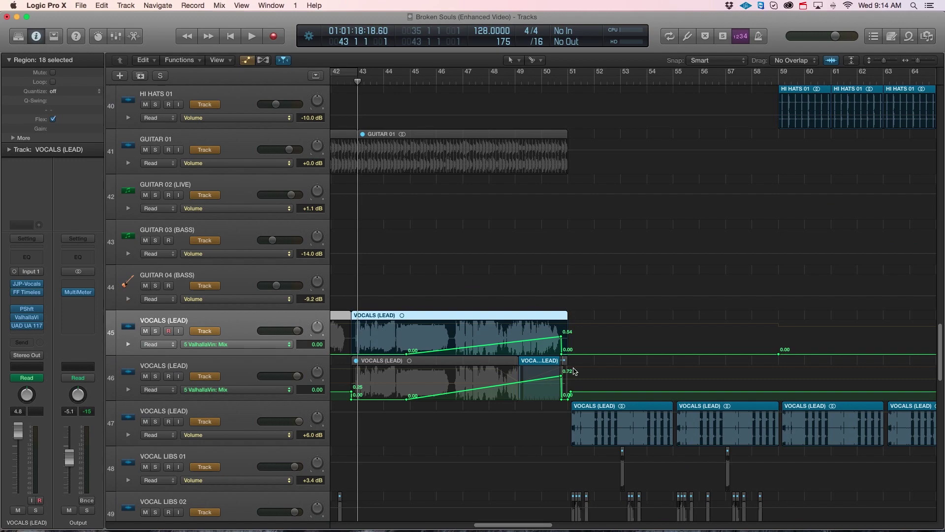
{"action": "key", "text": "a"}
{"action": "key", "text": "z"}
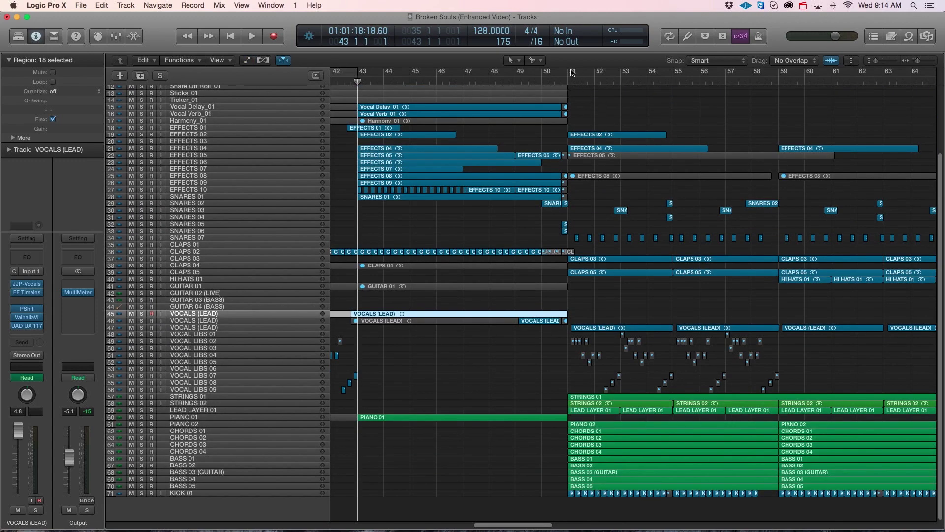
Step: Set the cycle range from bar 51 to bar 55 and enlarge the tracks around the chord and bass regions, leaving no region selected
{"action": "left_click_drag", "start_coordinate": [572, 73], "coordinate": [660, 74]}
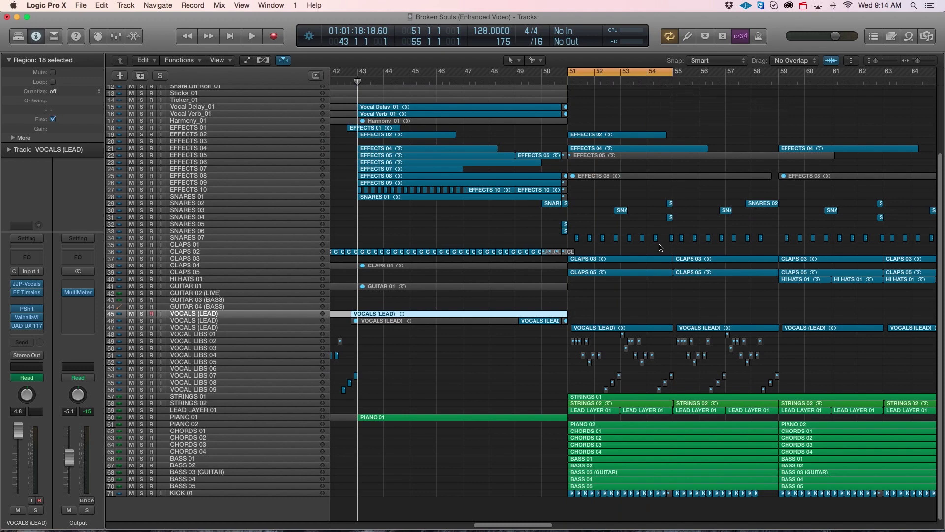
{"action": "left_click", "coordinate": [611, 431]}
{"action": "key", "text": "super+Down"}
{"action": "key", "text": "super+Down"}
{"action": "key", "text": "super+Down"}
{"action": "key", "text": "super+Down"}
{"action": "key", "text": "super+Down"}
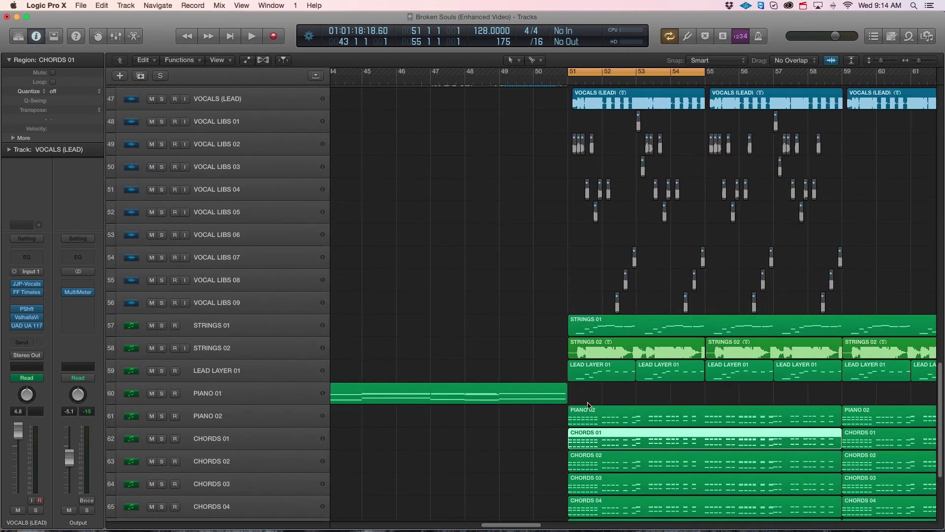
{"action": "scroll", "coordinate": [589, 405], "scroll_direction": "down", "scroll_amount": 5}
{"action": "left_click_drag", "start_coordinate": [512, 526], "coordinate": [529, 526]}
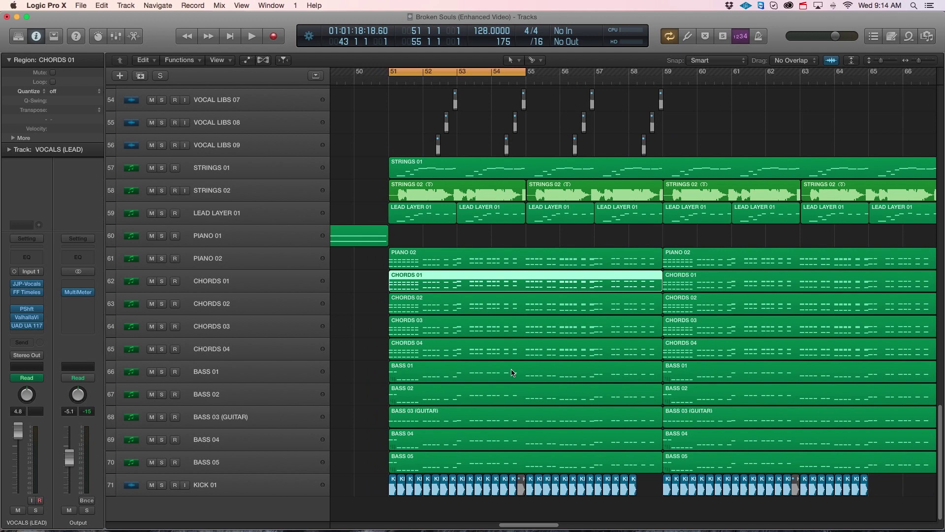
{"action": "left_click", "coordinate": [371, 293]}
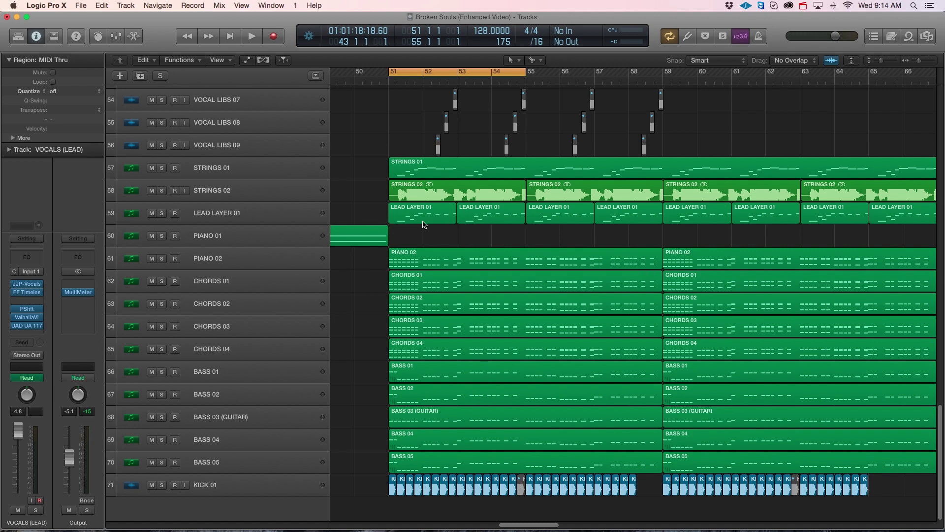
Step: Solo and play PIANO 02 from bar 51, examine its notes in the Piano Roll, and close the editor
{"action": "left_click", "coordinate": [163, 261]}
{"action": "key", "text": "space"}
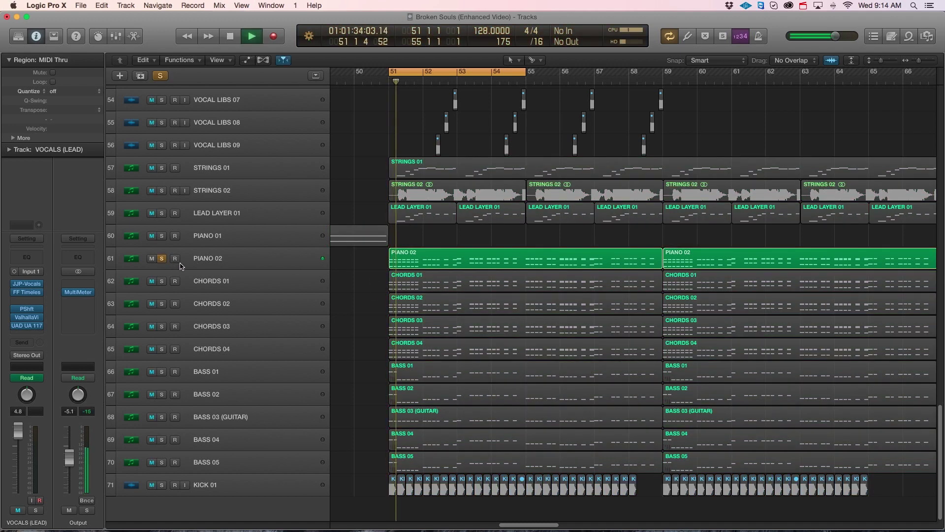
{"action": "left_click", "coordinate": [429, 263]}
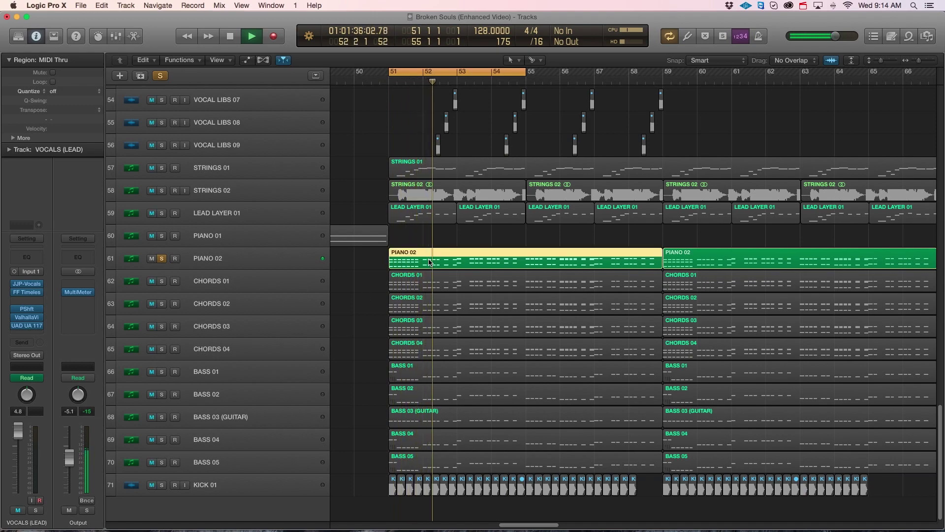
{"action": "double_click", "coordinate": [433, 265]}
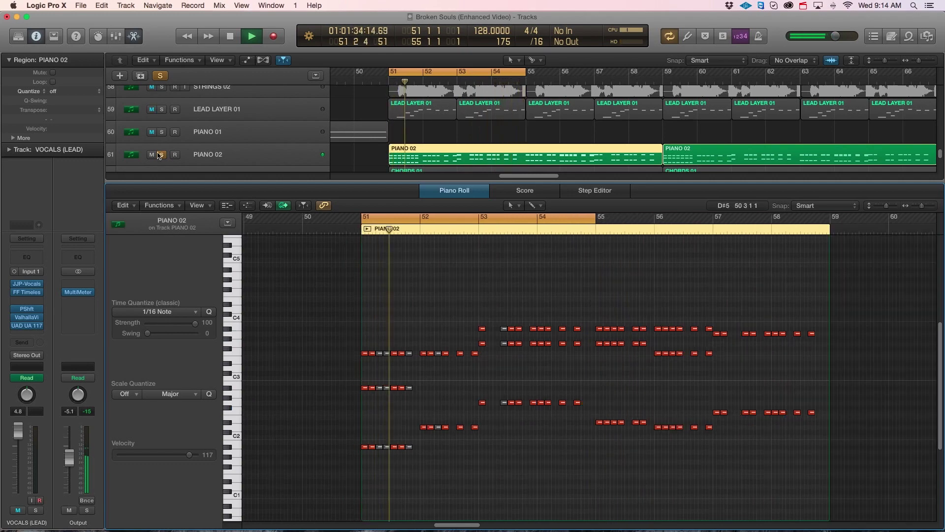
{"action": "key", "text": "e"}
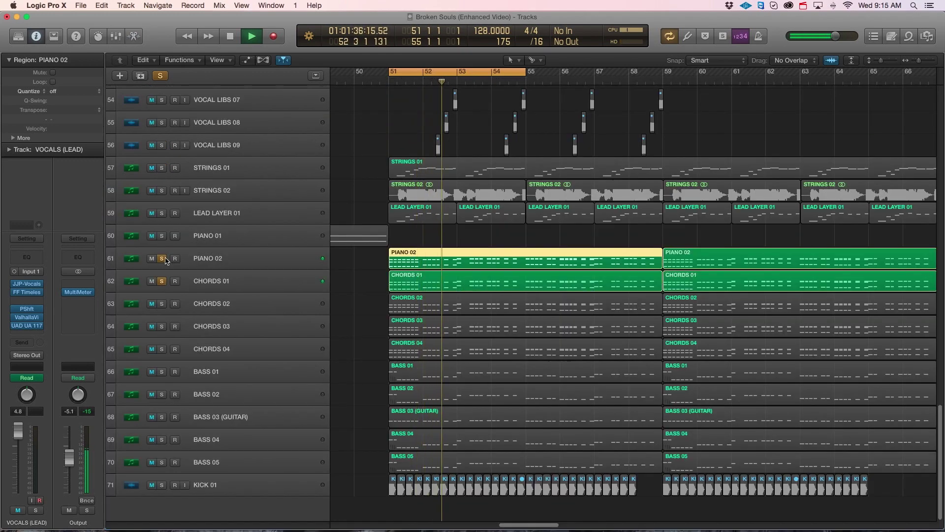
Step: Switch the solo from PIANO 02 to CHORDS 01 and inspect that track's Serum patch, closing the plug-in again
{"action": "left_click", "coordinate": [161, 258]}
{"action": "left_click", "coordinate": [162, 288]}
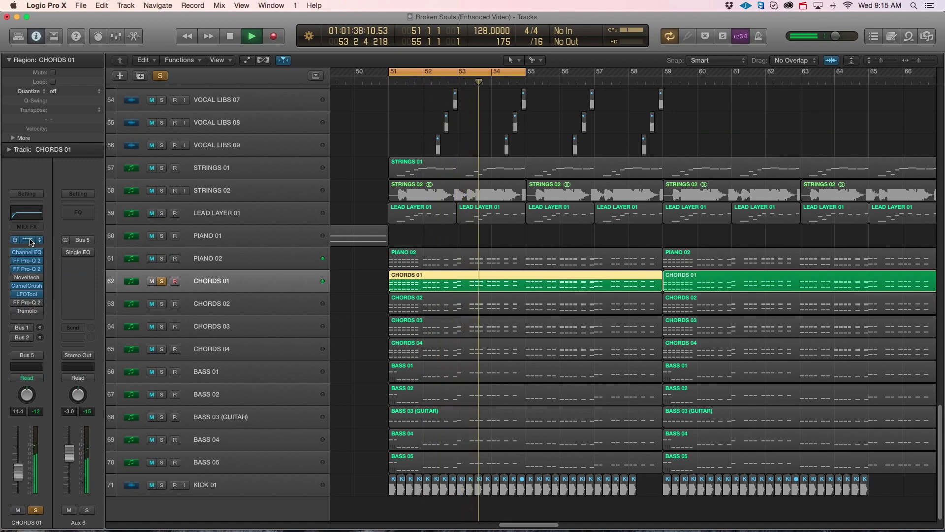
{"action": "left_click", "coordinate": [30, 240]}
{"action": "left_click_drag", "start_coordinate": [263, 45], "coordinate": [352, 56]}
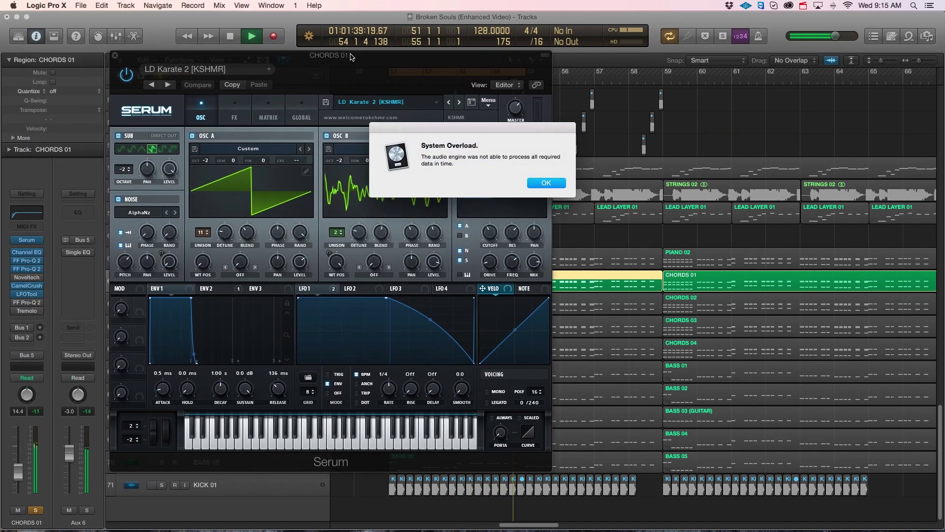
{"action": "key", "text": "Return"}
{"action": "left_click", "coordinate": [115, 55]}
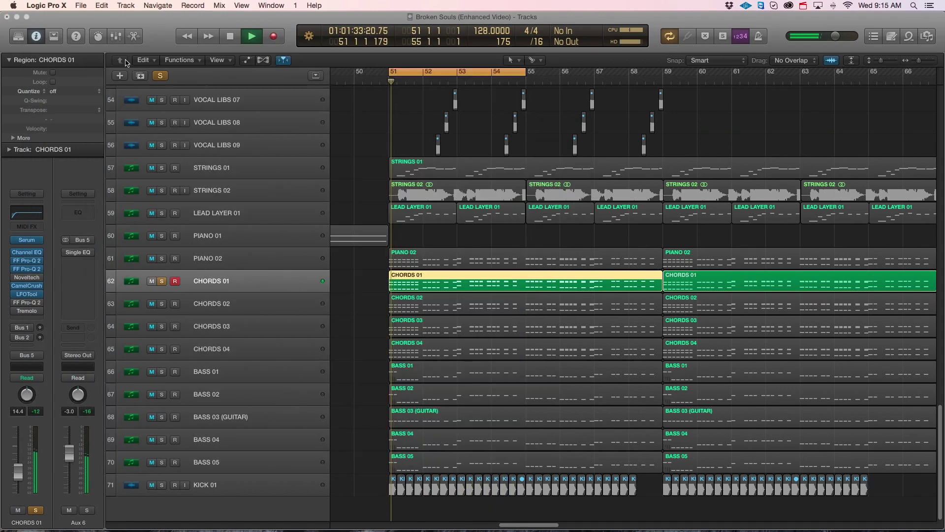
Step: Solo CHORDS 02 instead of CHORDS 01, stop the playback, and inspect its Serum patch
{"action": "left_click", "coordinate": [162, 303]}
{"action": "key", "text": "s"}
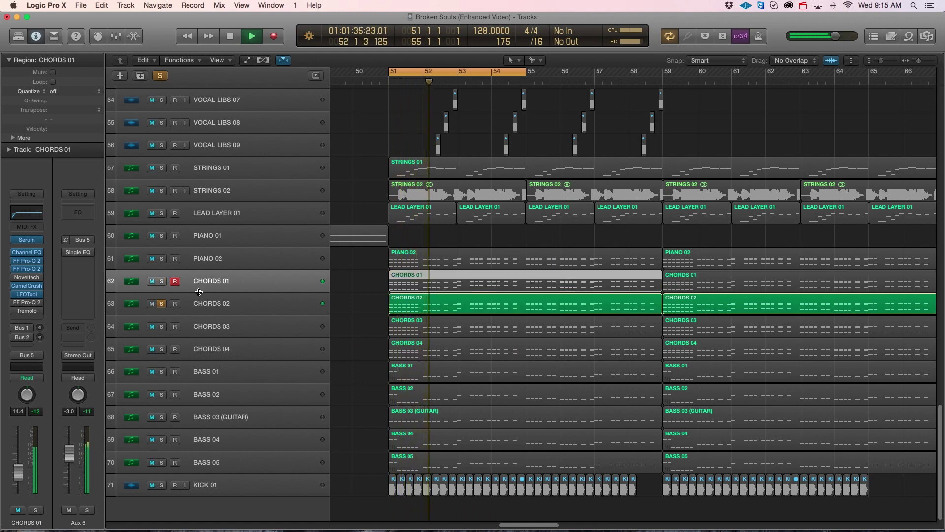
{"action": "left_click", "coordinate": [140, 304]}
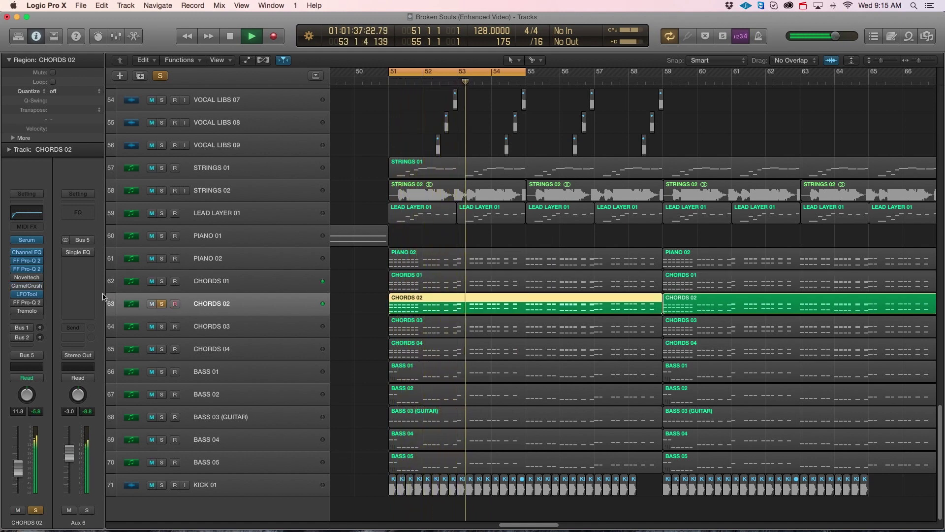
{"action": "key", "text": "space"}
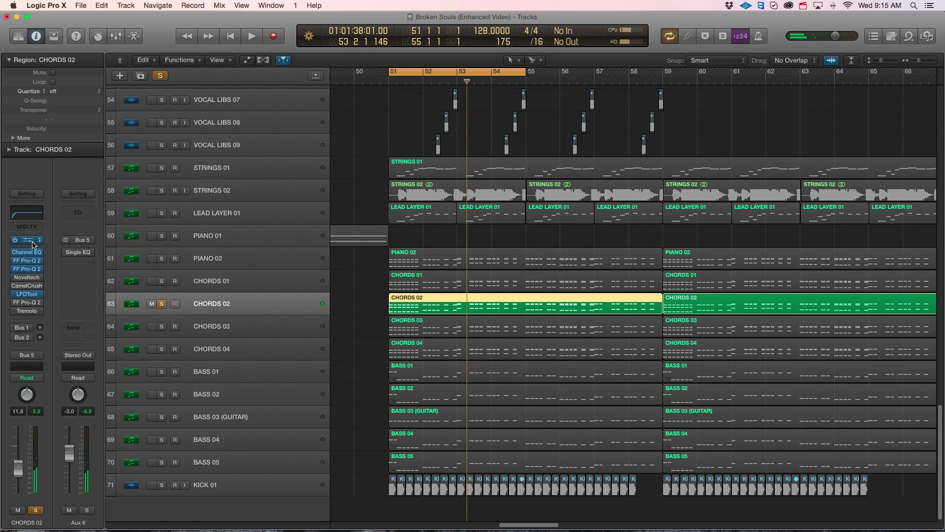
{"action": "left_click", "coordinate": [27, 239]}
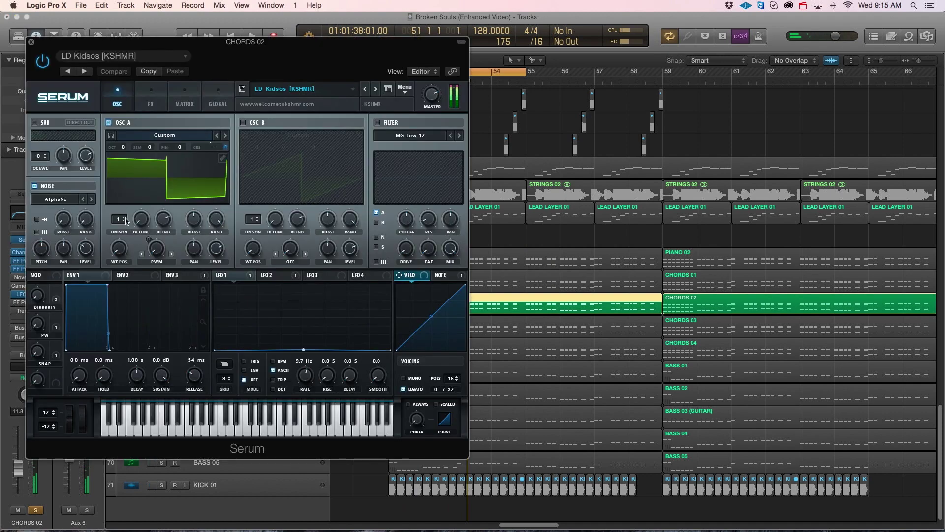
{"action": "left_click", "coordinate": [32, 43]}
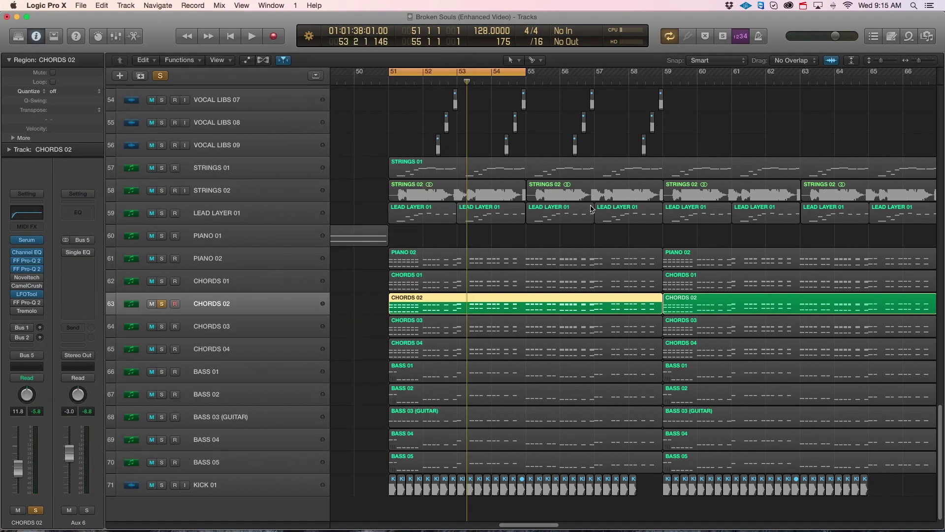
Step: Extend the cycle range's end to bar 59 and switch the solo from CHORDS 02 to CHORDS 03, selecting that track
{"action": "left_click_drag", "start_coordinate": [525, 74], "coordinate": [663, 82]}
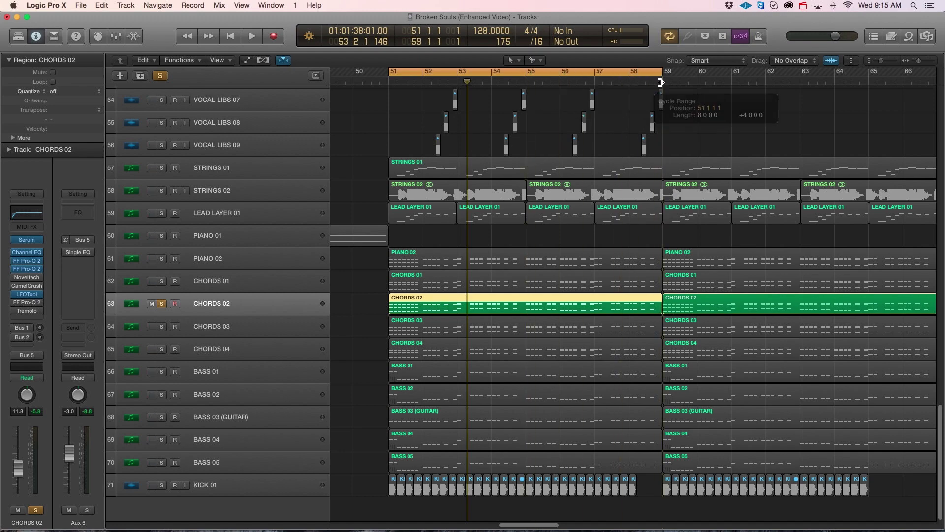
{"action": "left_click", "coordinate": [162, 304]}
{"action": "left_click", "coordinate": [162, 327]}
{"action": "left_click", "coordinate": [224, 329]}
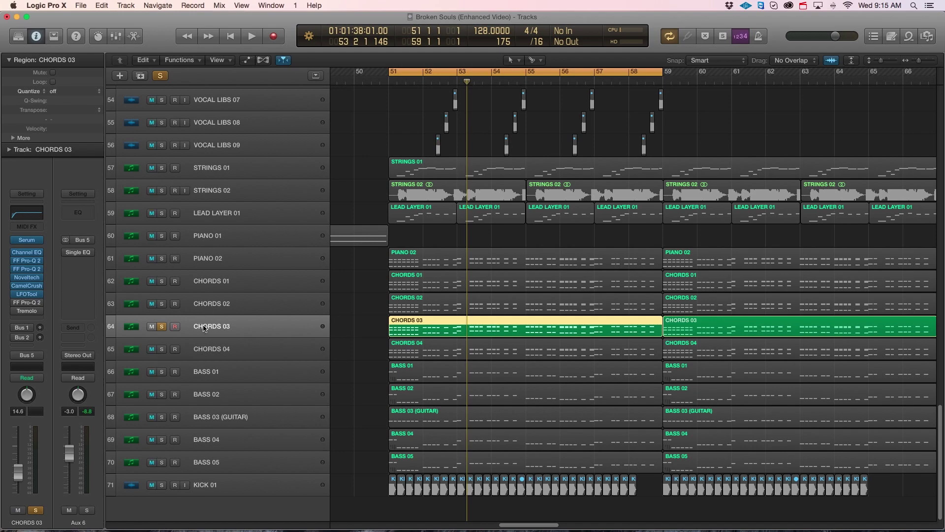
Step: Inspect the Serum patch on CHORDS 03, close it, and play the soloed chords briefly
{"action": "left_click", "coordinate": [30, 242]}
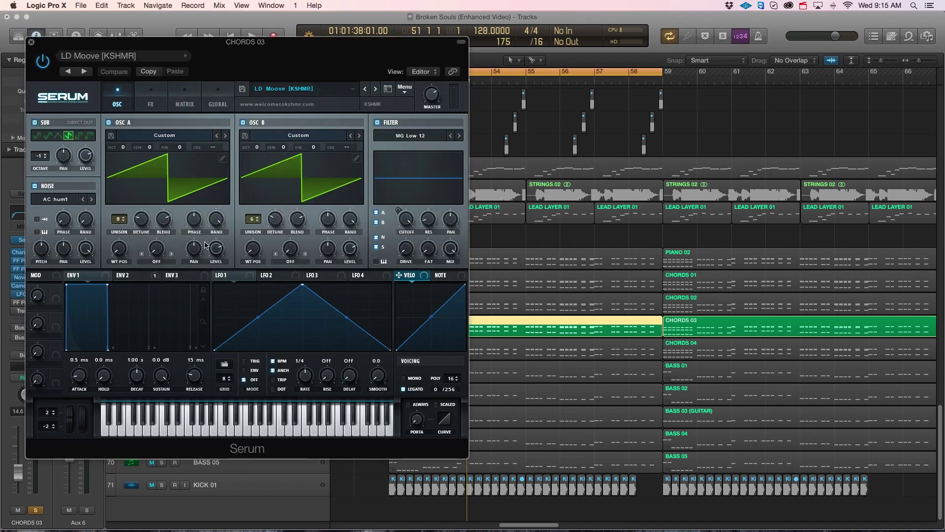
{"action": "left_click_drag", "start_coordinate": [211, 45], "coordinate": [323, 50]}
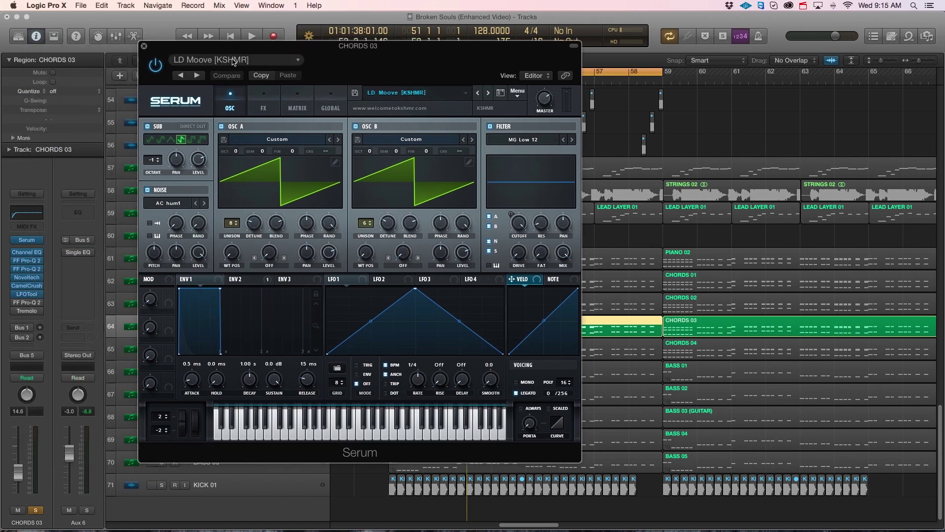
{"action": "left_click", "coordinate": [144, 47]}
{"action": "key", "text": "space"}
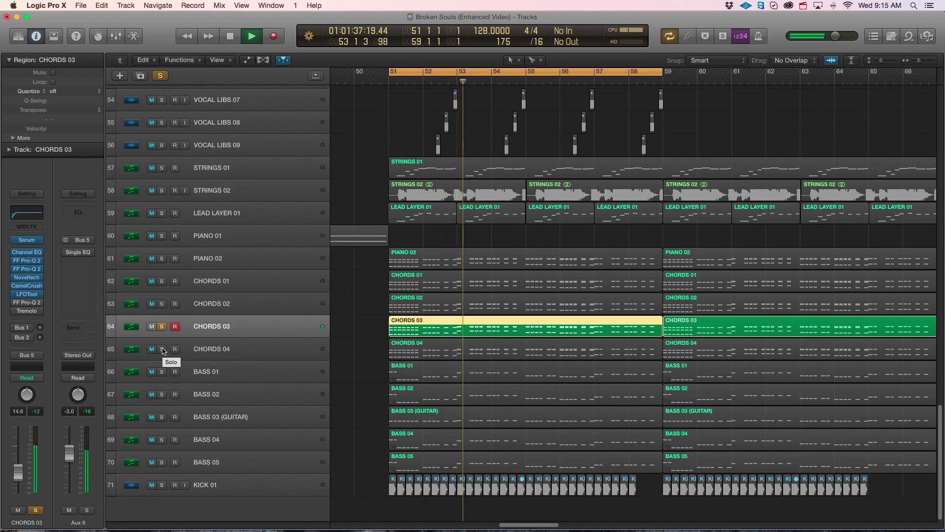
{"action": "key", "text": "space"}
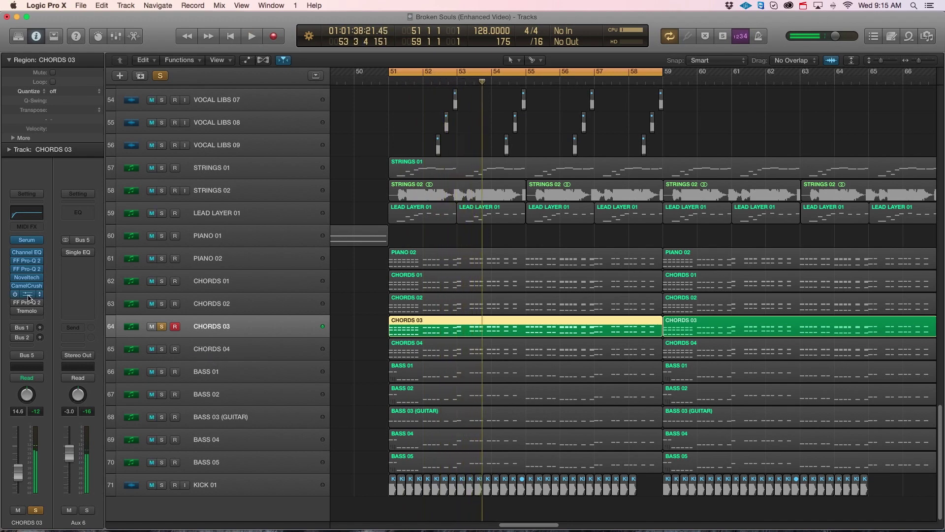
Step: Open both active FF Pro-Q 2 equalizers on CHORDS 03, compare their curves, and close both windows
{"action": "left_click", "coordinate": [29, 269]}
{"action": "left_click_drag", "start_coordinate": [197, 41], "coordinate": [506, 82]}
{"action": "left_click", "coordinate": [78, 252]}
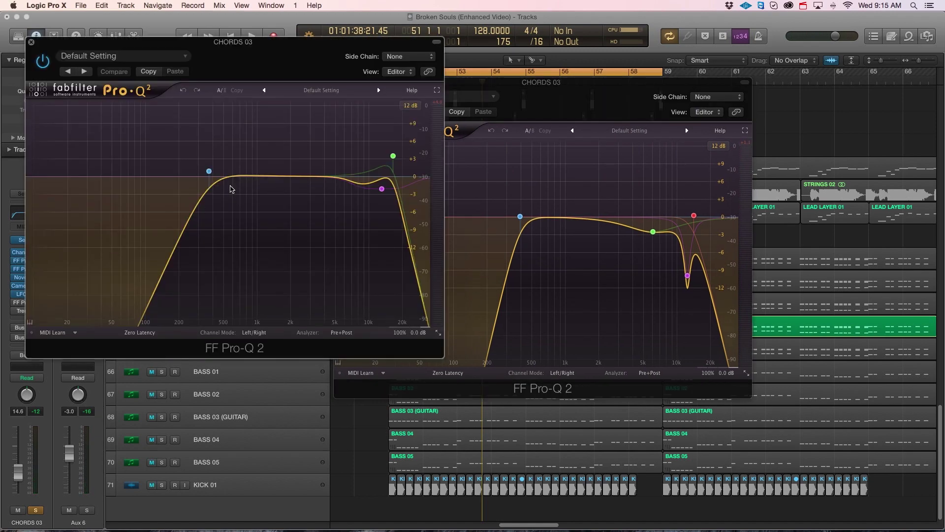
{"action": "left_click_drag", "start_coordinate": [259, 49], "coordinate": [714, 90]}
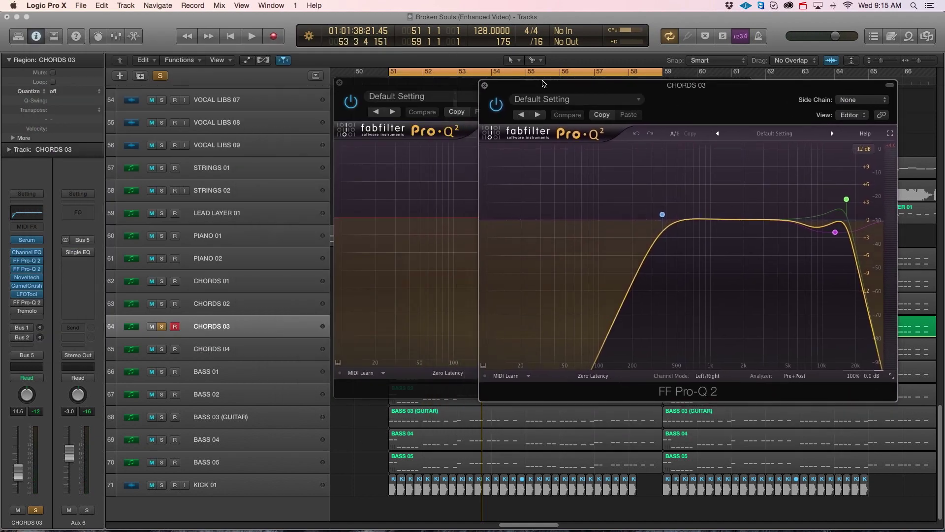
{"action": "left_click", "coordinate": [485, 85]}
{"action": "left_click", "coordinate": [339, 82]}
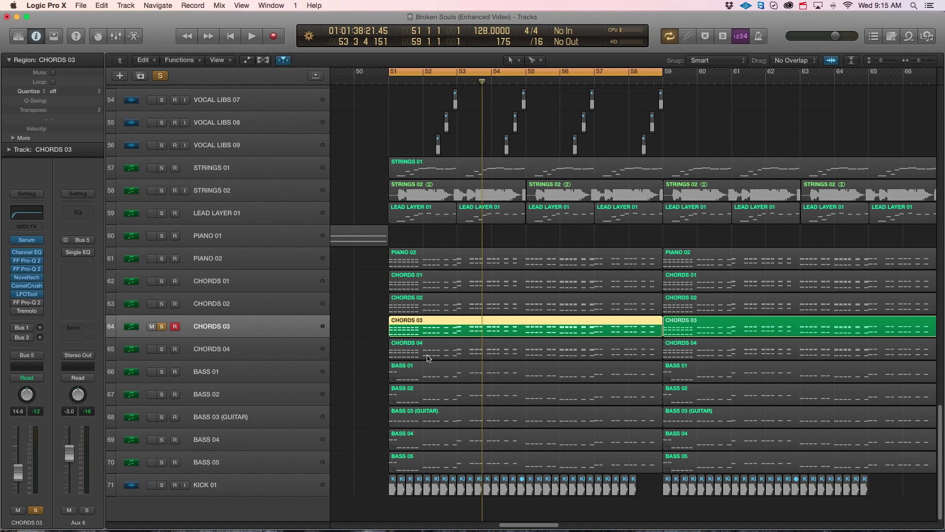
Step: Solo and play CHORDS 04 instead of CHORDS 03, and check its second FF Pro-Q 2 equalizer curve
{"action": "left_click", "coordinate": [162, 349]}
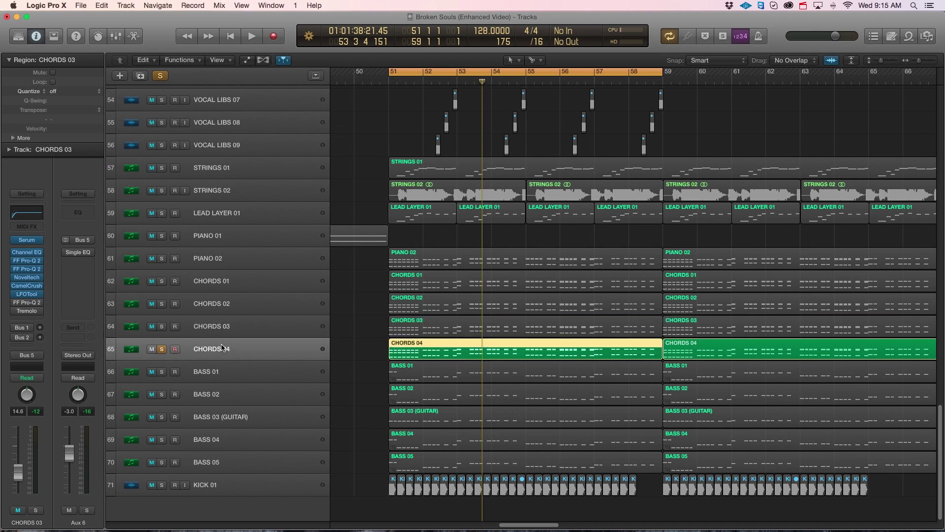
{"action": "key", "text": "space"}
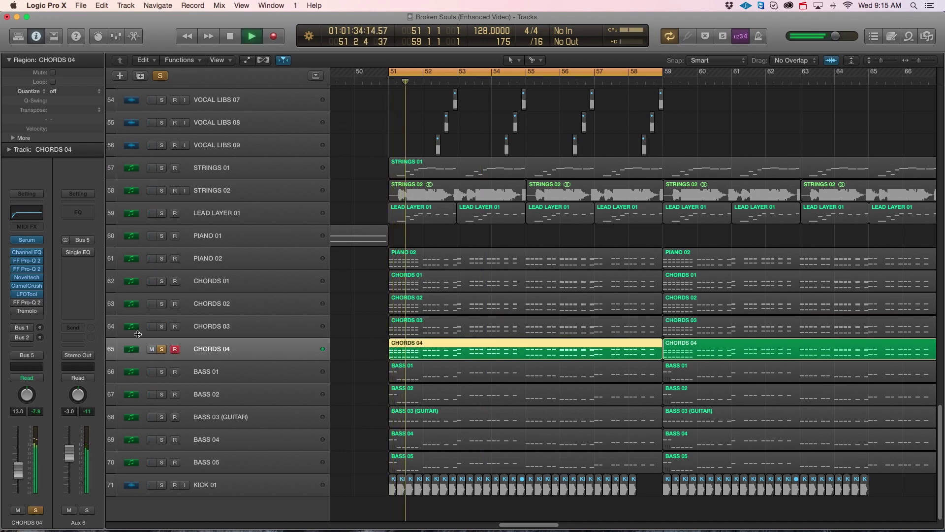
{"action": "left_click", "coordinate": [31, 270]}
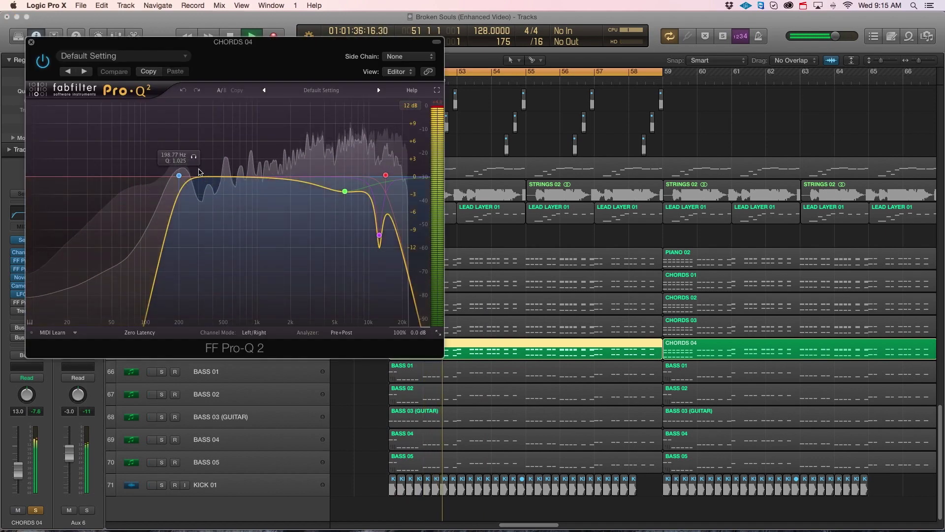
{"action": "left_click", "coordinate": [31, 42]}
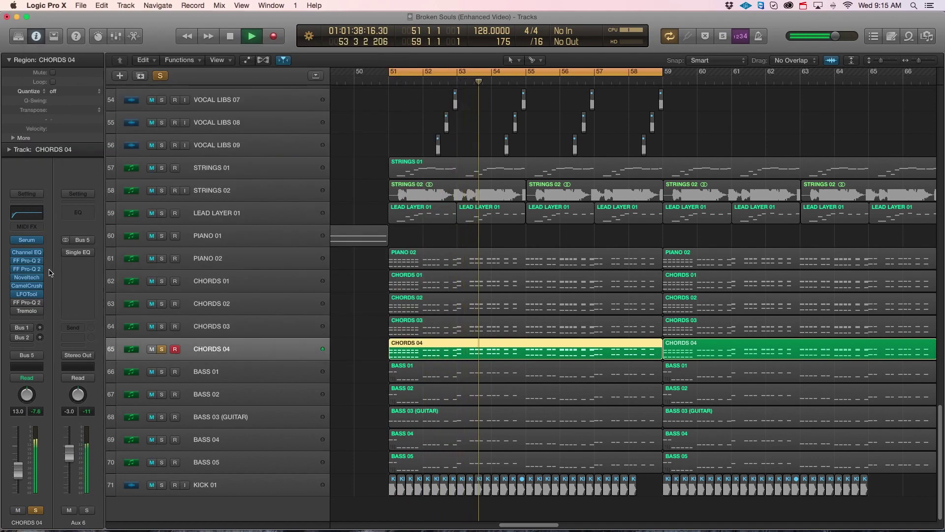
Step: Check the first FF Pro-Q 2 on CHORDS 04, then open its CamelCrusher and Noveltech Character side by side and restart playback
{"action": "left_click", "coordinate": [19, 260]}
{"action": "left_click", "coordinate": [31, 43]}
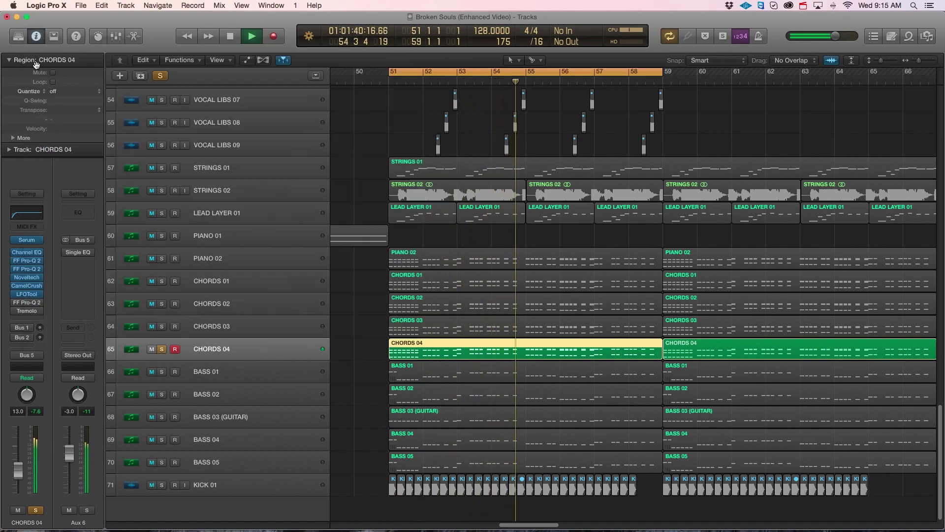
{"action": "left_click", "coordinate": [30, 285]}
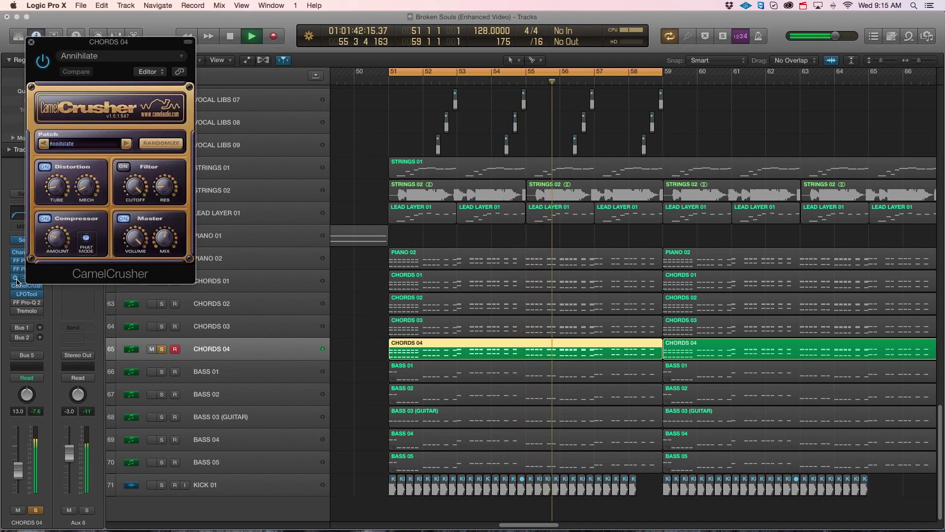
{"action": "key", "text": "space"}
{"action": "left_click_drag", "start_coordinate": [98, 48], "coordinate": [504, 100]}
{"action": "left_click", "coordinate": [30, 279]}
{"action": "key", "text": "space"}
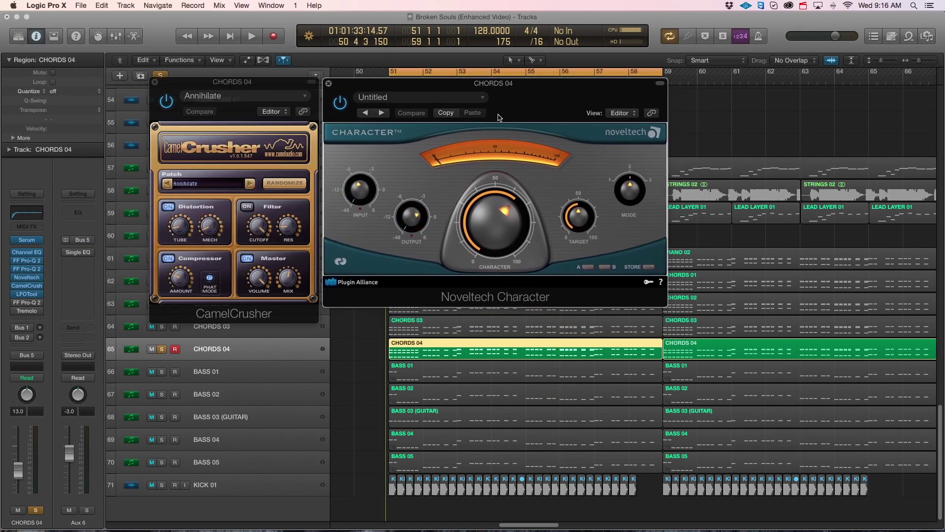
Step: Compare CHORDS 04 with Noveltech Character and CamelCrusher each bypassed and re-enabled, stop playback, and close both plug-in windows
{"action": "left_click", "coordinate": [341, 102]}
{"action": "left_click", "coordinate": [344, 107]}
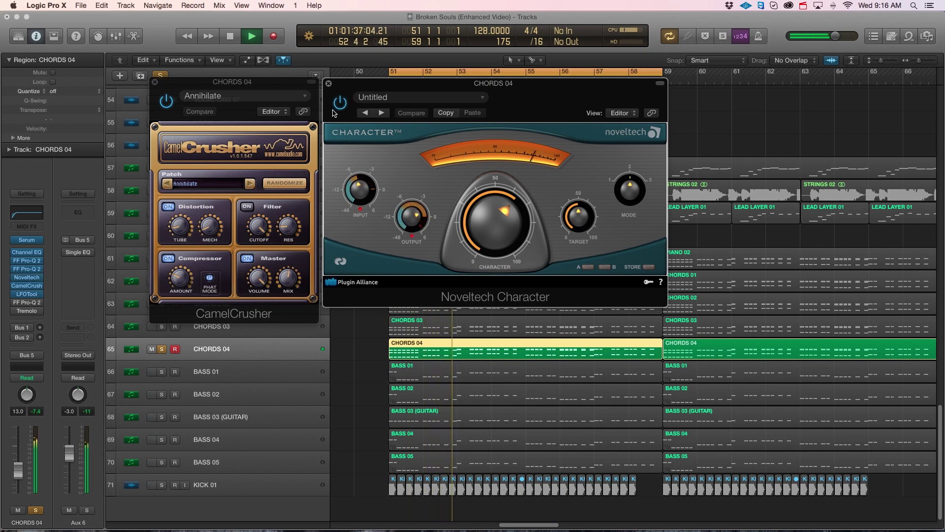
{"action": "left_click", "coordinate": [168, 102]}
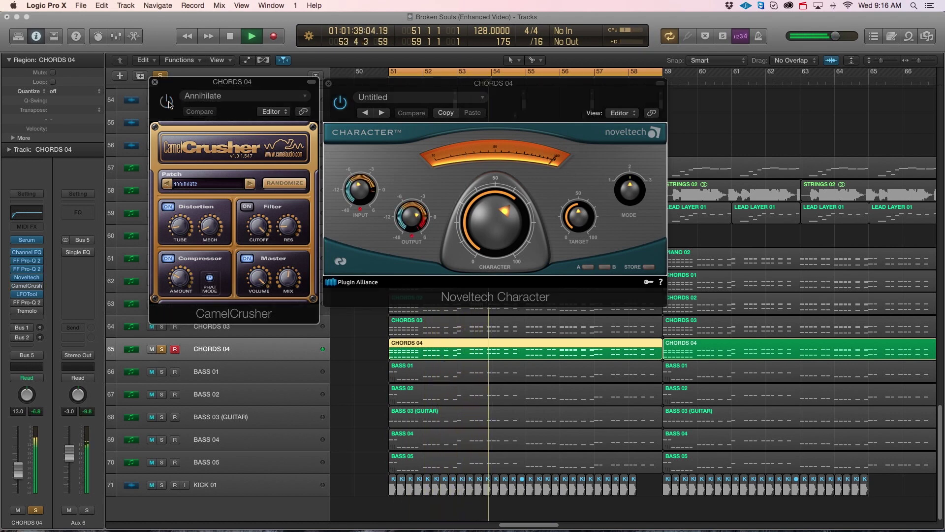
{"action": "left_click", "coordinate": [168, 103]}
{"action": "key", "text": "space"}
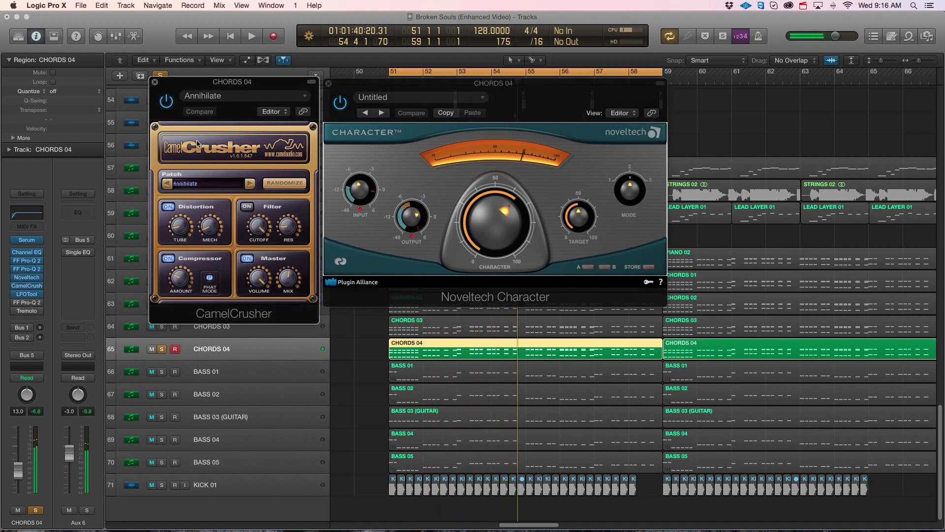
{"action": "left_click", "coordinate": [155, 83]}
{"action": "left_click", "coordinate": [329, 84]}
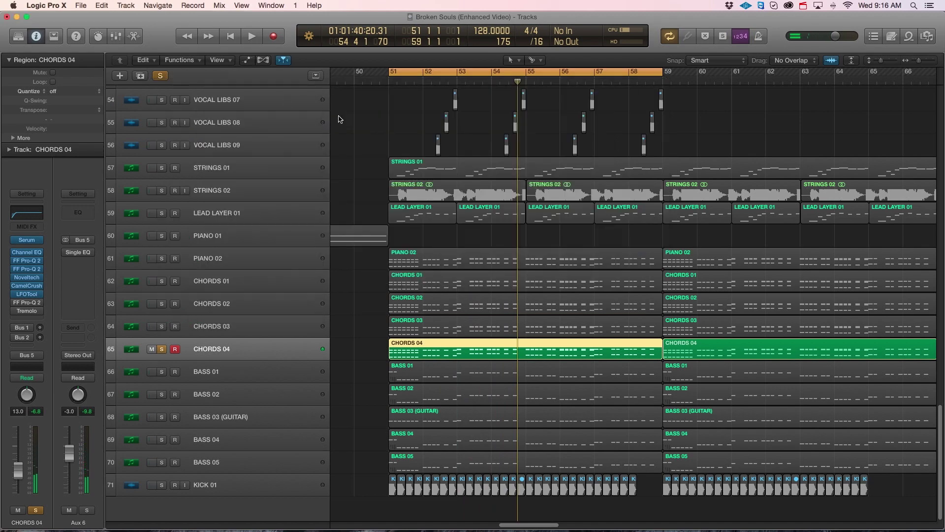
Step: Switch the solo from CHORDS 04 to BASS 03 (GUITAR), selecting that track, and play it
{"action": "left_click", "coordinate": [162, 349]}
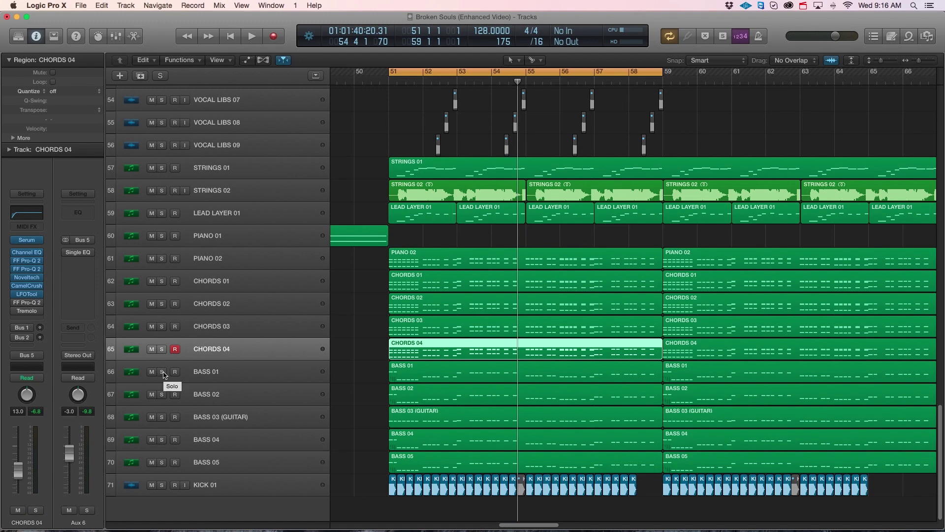
{"action": "scroll", "coordinate": [498, 318], "scroll_direction": "up", "scroll_amount": 10}
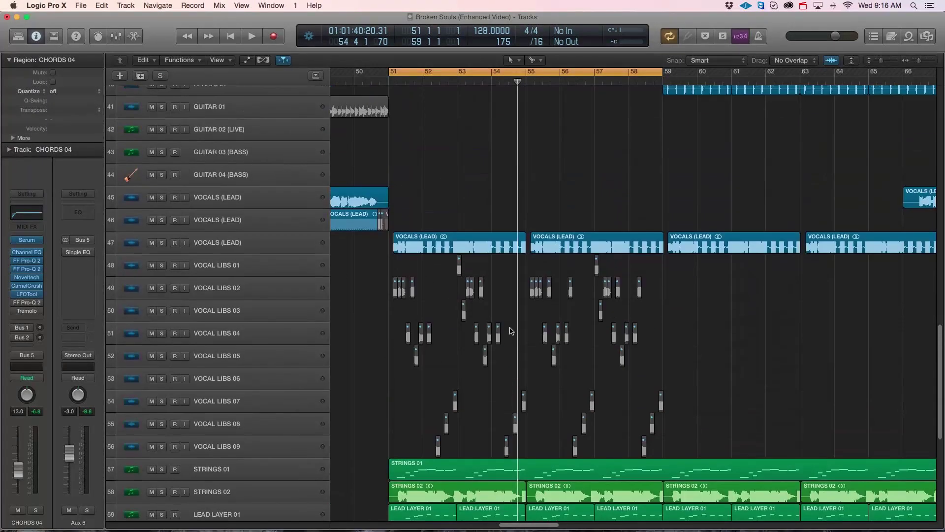
{"action": "scroll", "coordinate": [513, 337], "scroll_direction": "down", "scroll_amount": 7}
{"action": "scroll", "coordinate": [512, 337], "scroll_direction": "down", "scroll_amount": 2}
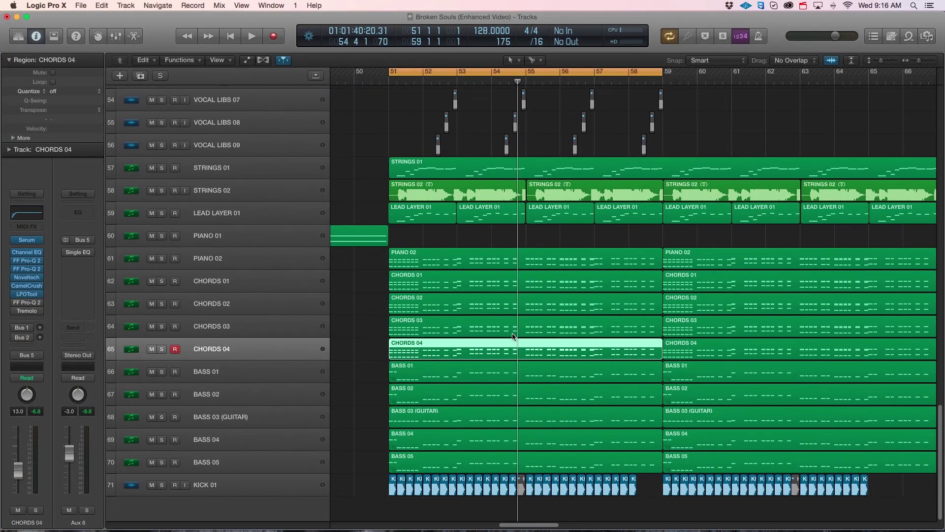
{"action": "left_click", "coordinate": [213, 415]}
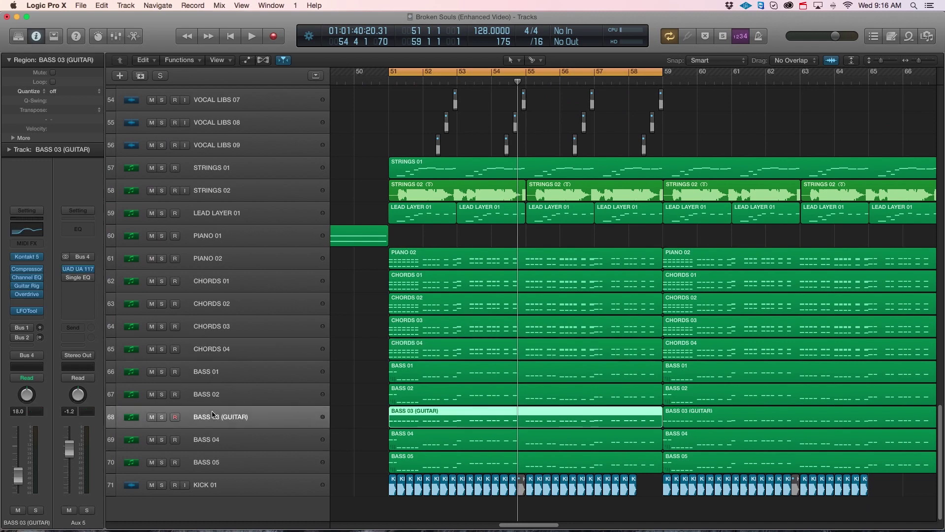
{"action": "left_click", "coordinate": [162, 418]}
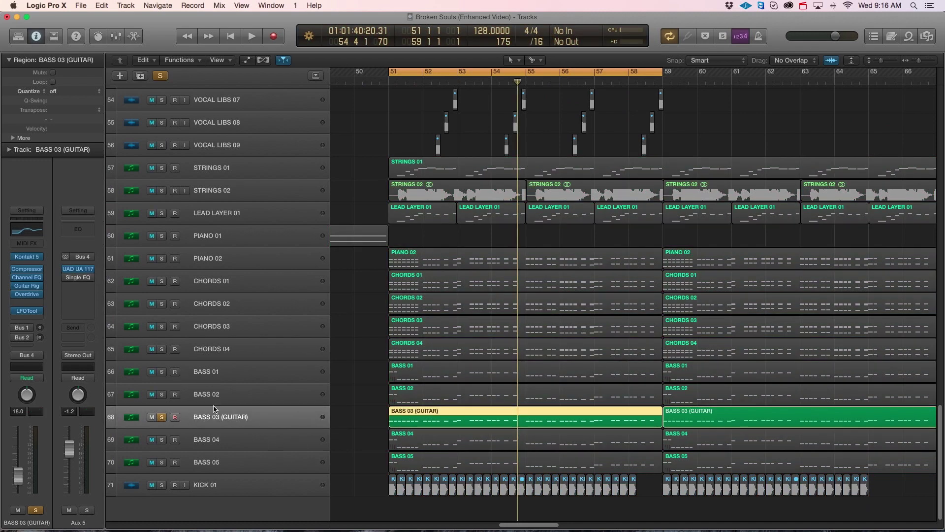
{"action": "key", "text": "space"}
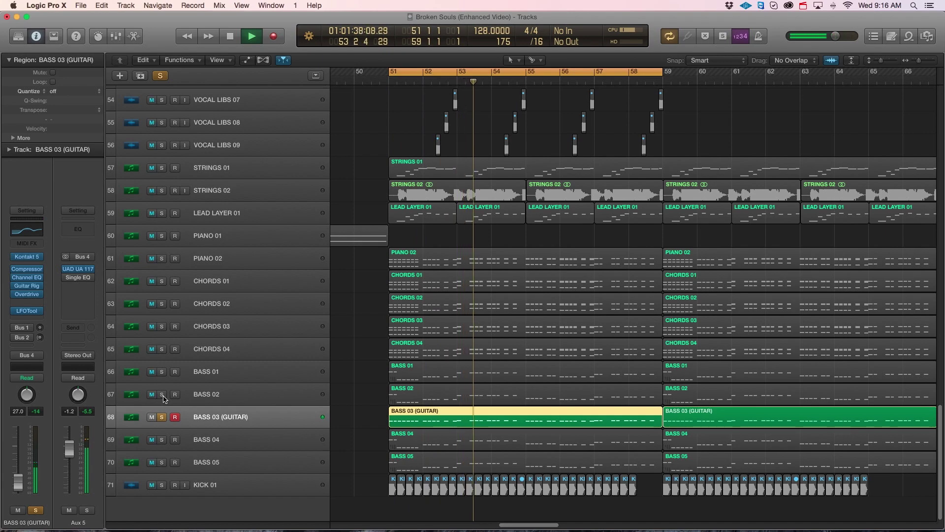
Step: Solo BASS 02 instead of BASS 03 (GUITAR) during playback and inspect its Sylenth1 patch
{"action": "left_click", "coordinate": [199, 398]}
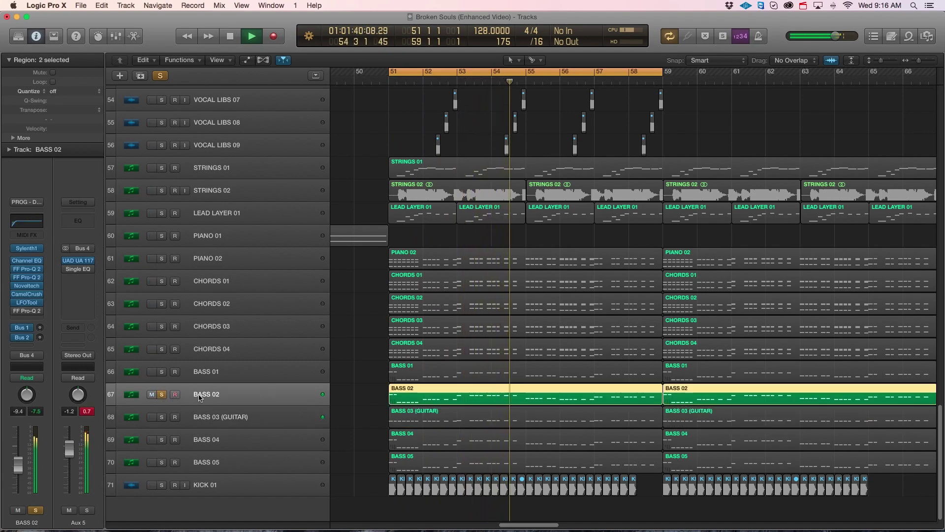
{"action": "left_click", "coordinate": [28, 249]}
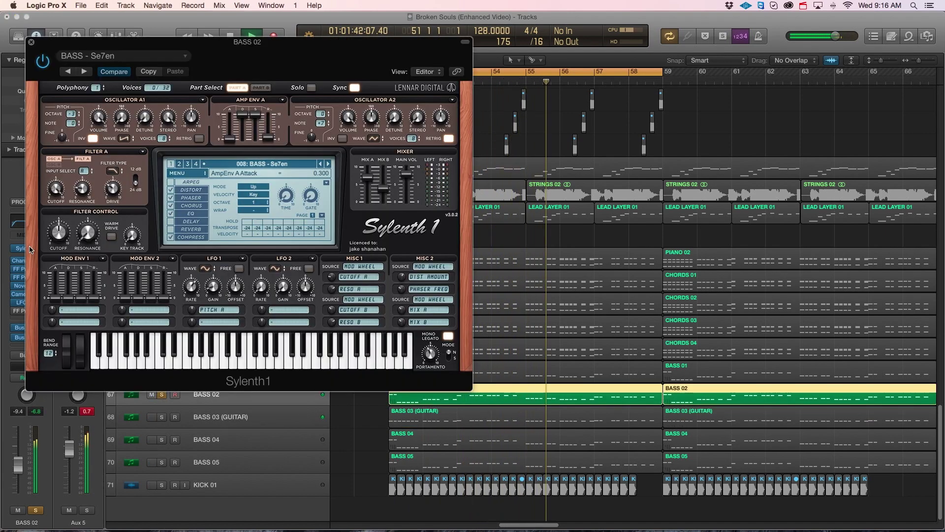
{"action": "left_click", "coordinate": [29, 248]}
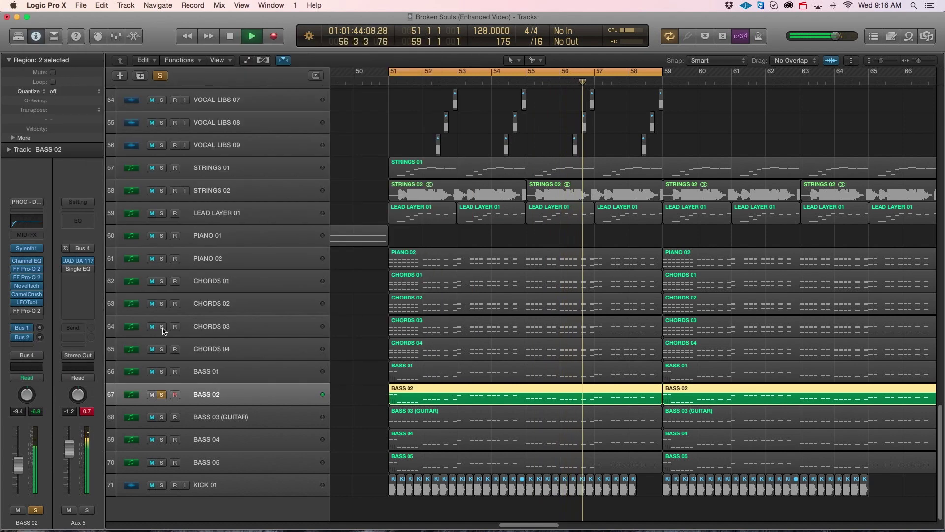
Step: Switch the solo to BASS 01, stop playback, and inspect its Sylenth1 patch before closing it
{"action": "left_click", "coordinate": [206, 371]}
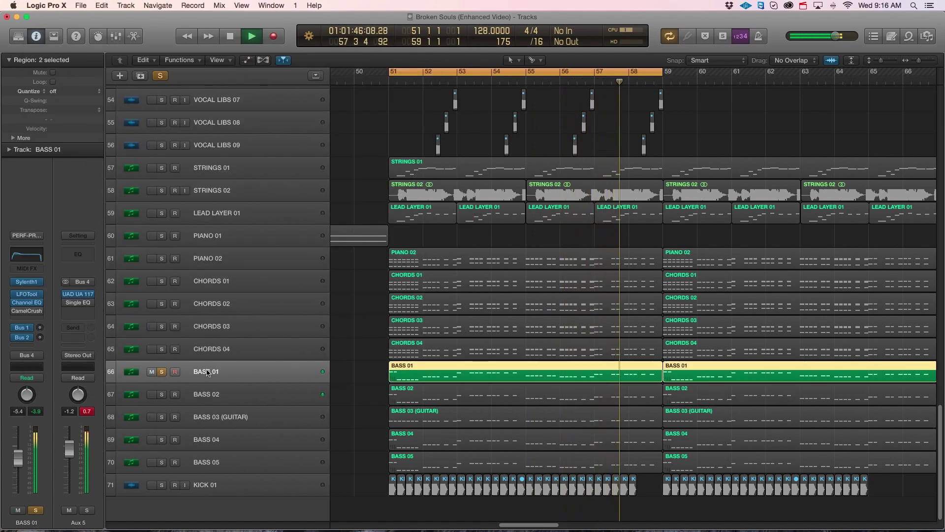
{"action": "key", "text": "space"}
{"action": "left_click", "coordinate": [33, 284]}
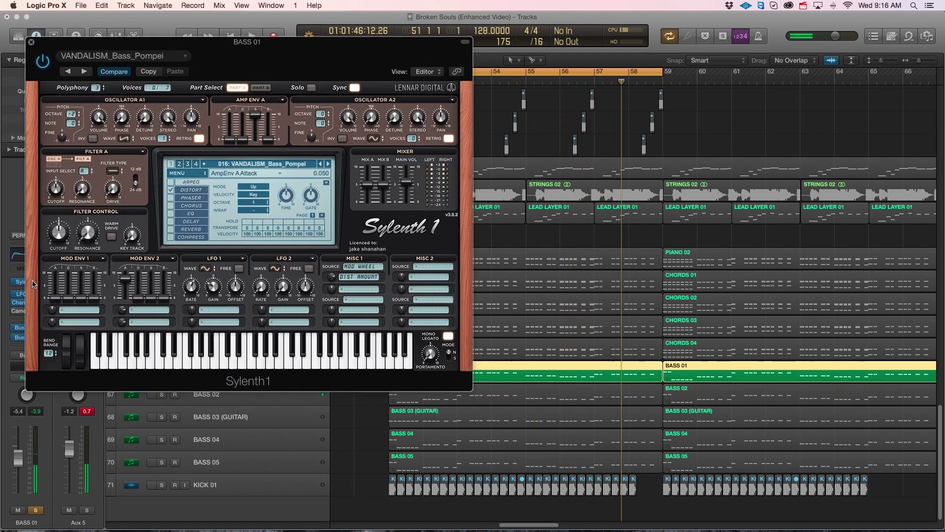
{"action": "left_click_drag", "start_coordinate": [312, 50], "coordinate": [630, 100]}
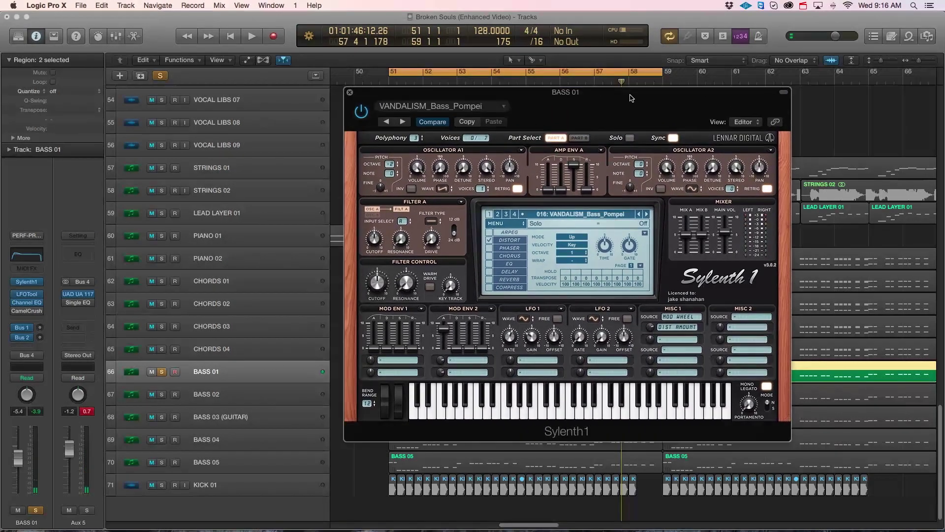
{"action": "left_click", "coordinate": [350, 92]}
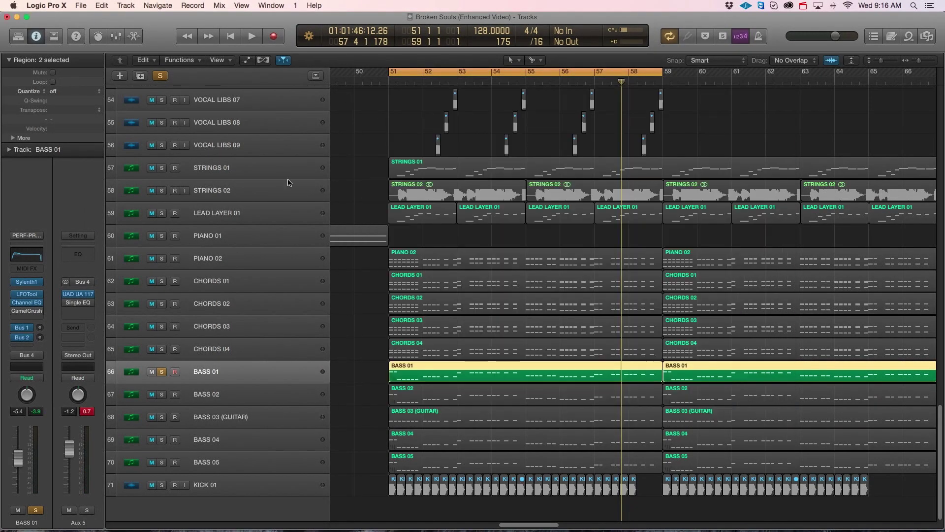
Step: Move the solo from BASS 01 to BASS 04, play it, and inspect its Serum patch before closing it
{"action": "left_click", "coordinate": [162, 372]}
{"action": "left_click", "coordinate": [163, 439]}
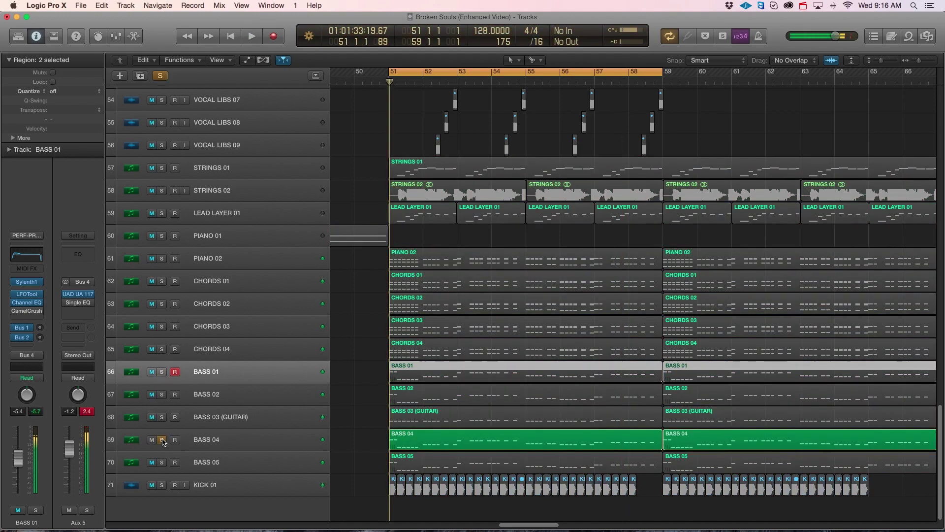
{"action": "key", "text": "space"}
{"action": "left_click", "coordinate": [183, 439]}
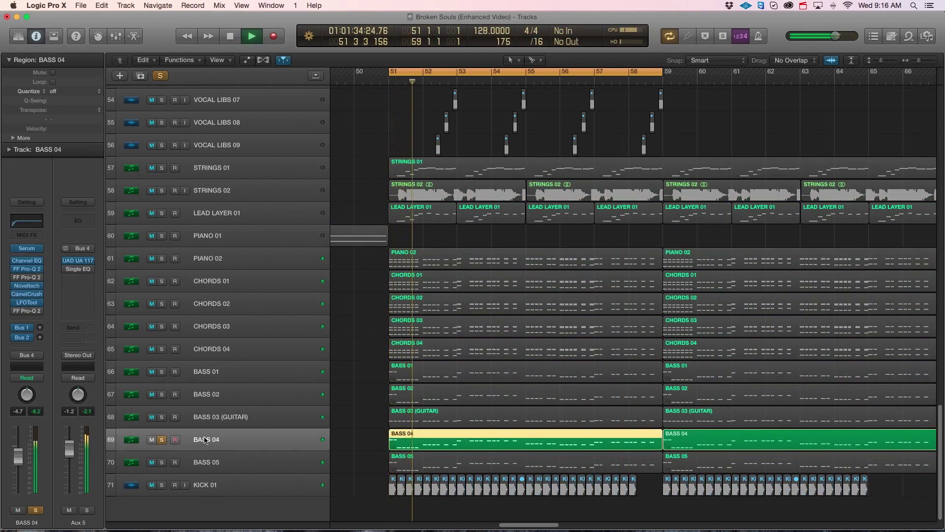
{"action": "left_click", "coordinate": [29, 249]}
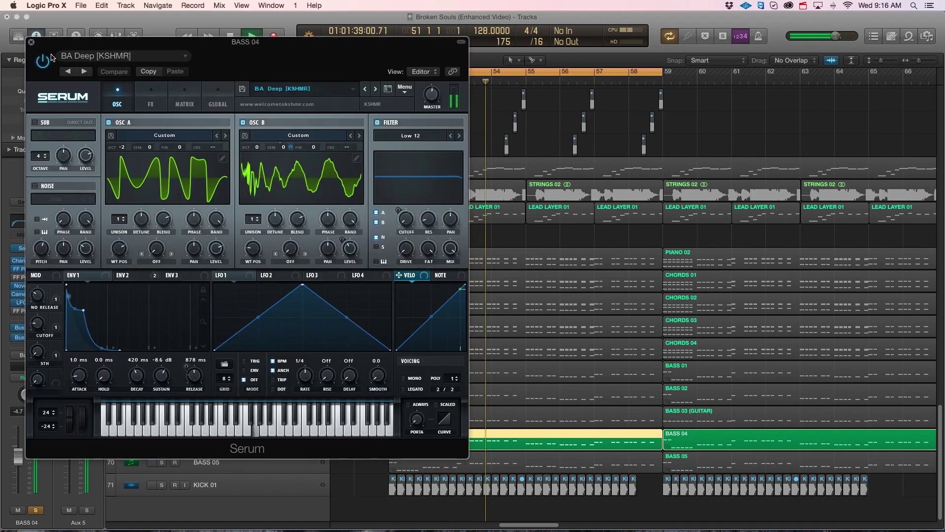
{"action": "left_click", "coordinate": [31, 43]}
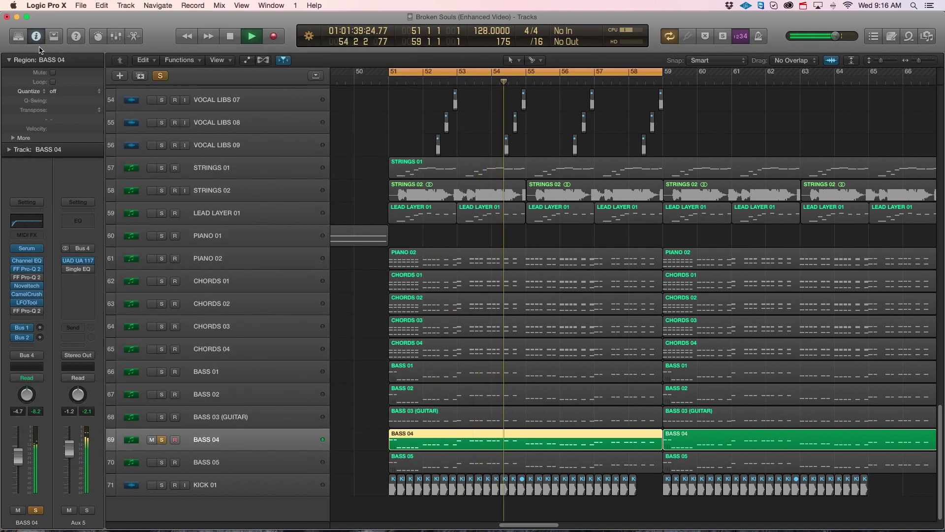
Step: Solo BASS 05 and demonstrate its first FF Pro-Q 2's low cut by shifting the band lower and back, then close the equalizer
{"action": "left_click", "coordinate": [163, 463]}
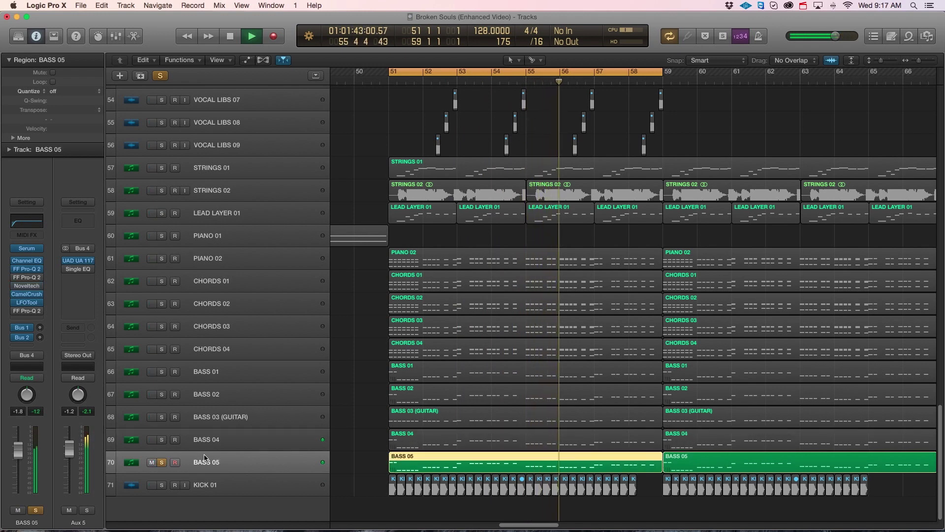
{"action": "key", "text": "space"}
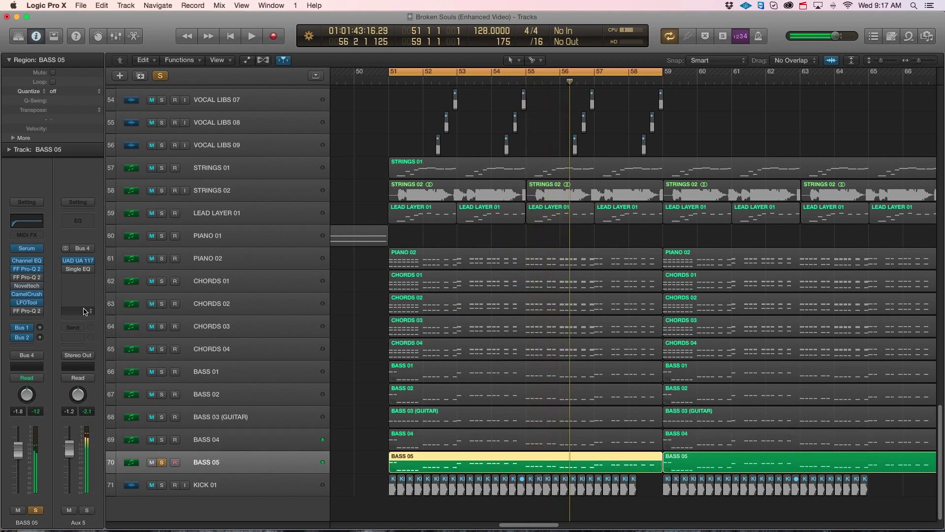
{"action": "left_click", "coordinate": [27, 269]}
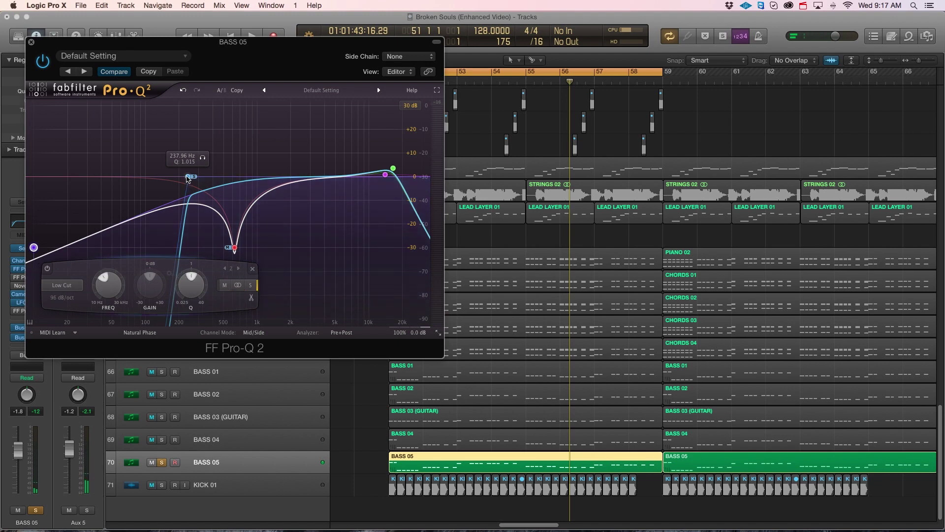
{"action": "mouse_move", "coordinate": [187, 179]}
{"action": "left_mouse_down"}
{"action": "mouse_move", "coordinate": [152, 180]}
{"action": "mouse_move", "coordinate": [182, 180]}
{"action": "left_mouse_up"}
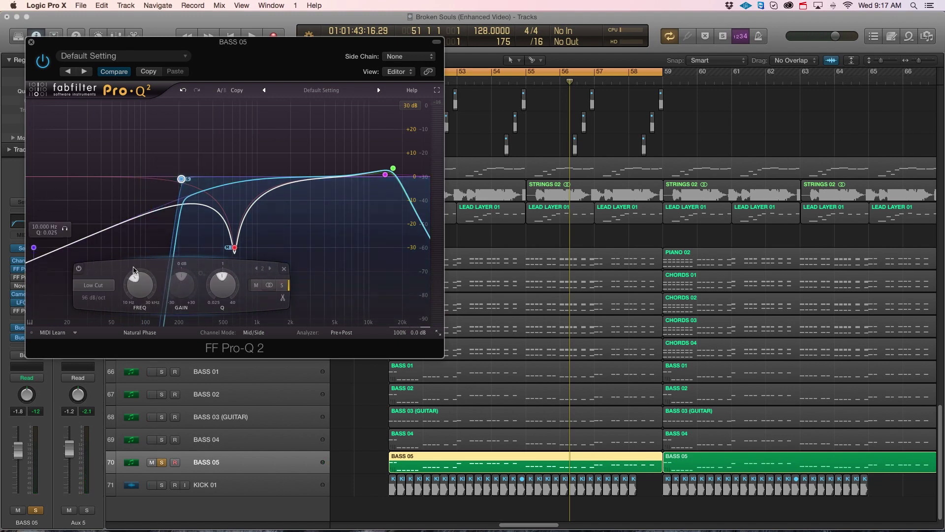
{"action": "mouse_move", "coordinate": [181, 181]}
{"action": "left_mouse_down"}
{"action": "mouse_move", "coordinate": [167, 180]}
{"action": "mouse_move", "coordinate": [236, 181]}
{"action": "mouse_move", "coordinate": [191, 180]}
{"action": "left_mouse_up"}
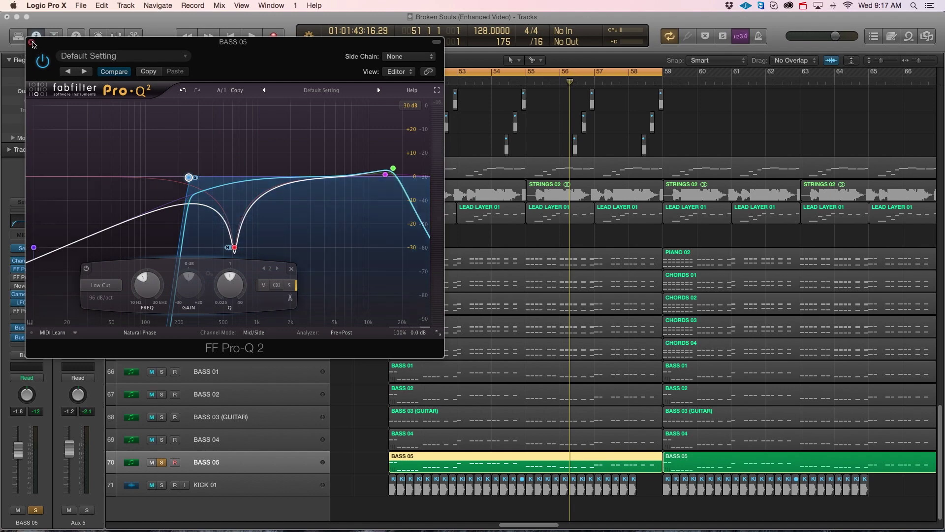
{"action": "left_click", "coordinate": [31, 42]}
Step: Solo BASS 01 through BASS 05 together, play the combined bass layers, stop, and clear all their solos
{"action": "left_click_drag", "start_coordinate": [163, 438], "coordinate": [164, 378]}
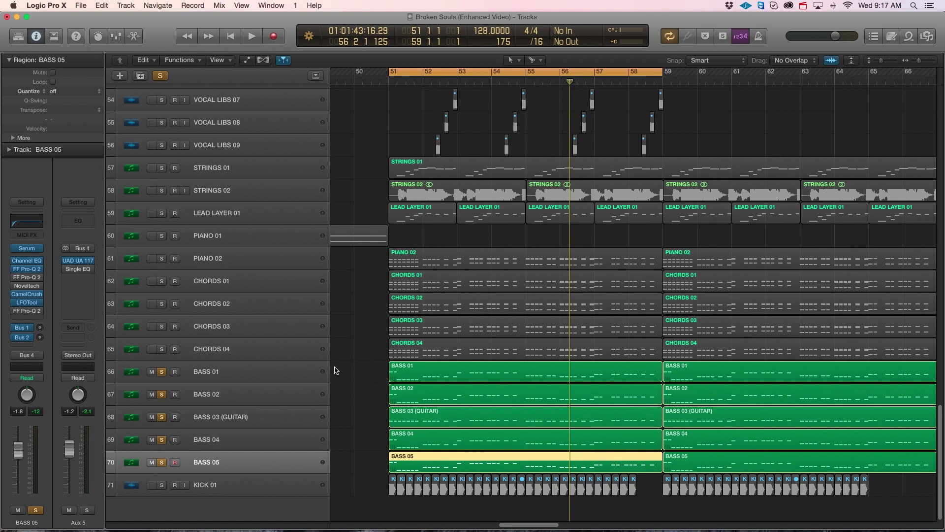
{"action": "key", "text": "space"}
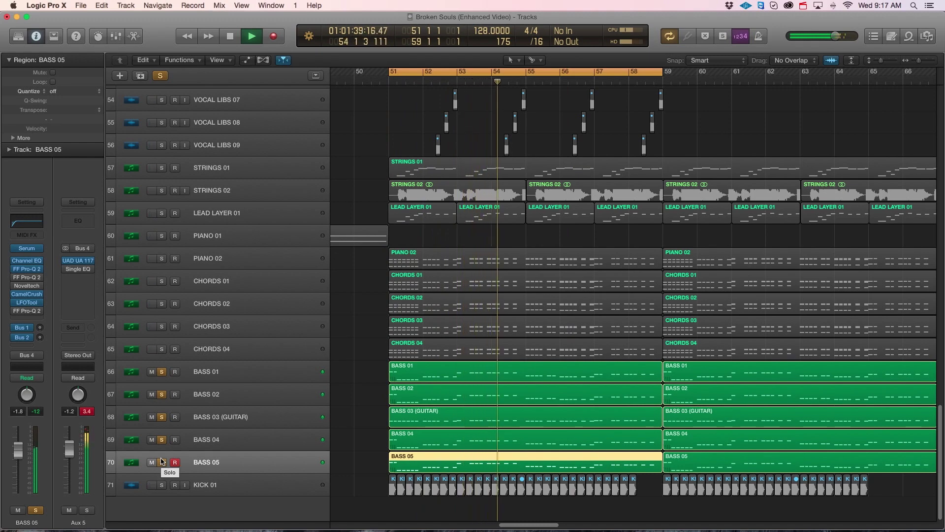
{"action": "left_click", "coordinate": [162, 461]}
{"action": "key", "text": "space"}
{"action": "left_click_drag", "start_coordinate": [166, 421], "coordinate": [161, 380]}
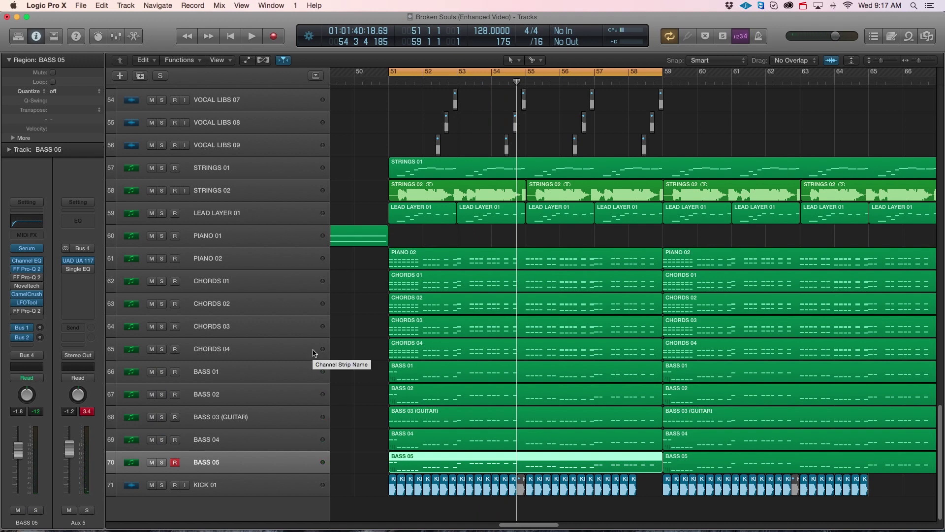
Step: Solo LEAD LAYER 01, STRINGS 02 and STRINGS 01 together and bring the vocal libs tracks above them into view
{"action": "scroll", "coordinate": [360, 322], "scroll_direction": "up", "scroll_amount": 2}
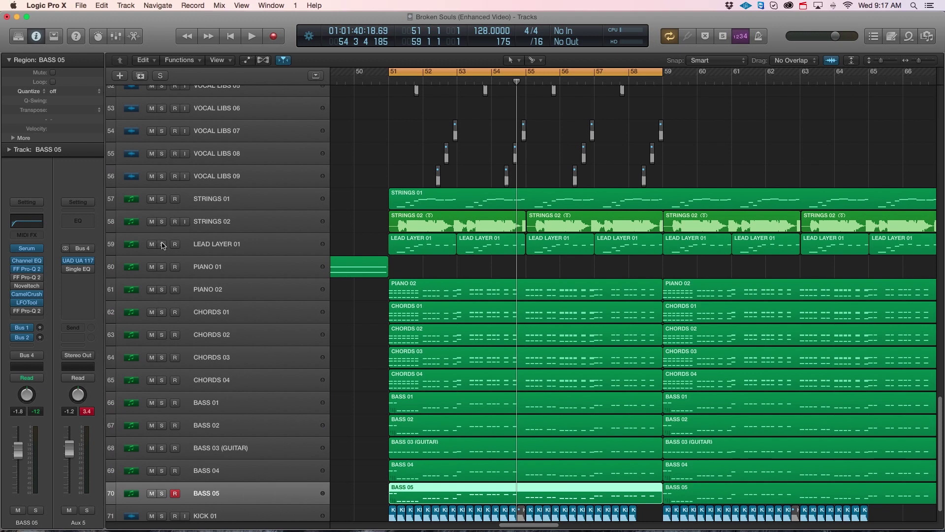
{"action": "left_click_drag", "start_coordinate": [162, 246], "coordinate": [160, 203]}
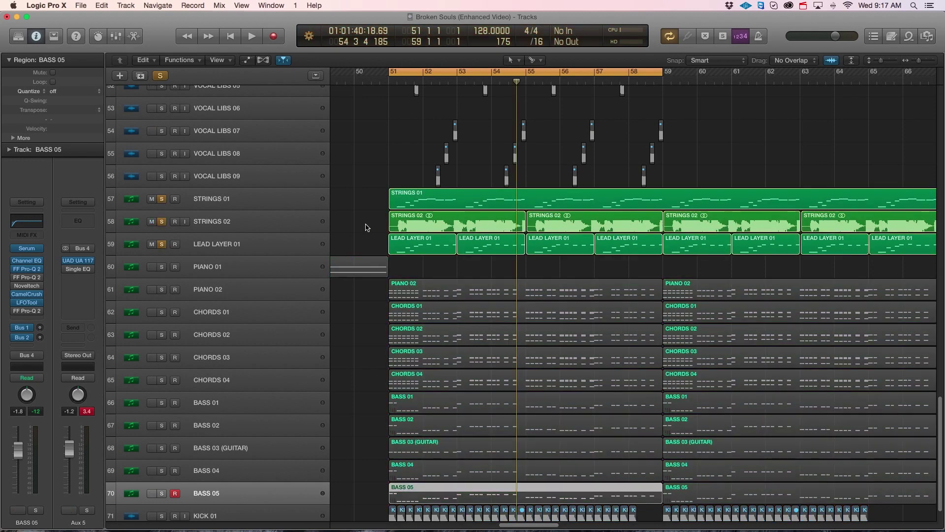
{"action": "scroll", "coordinate": [420, 205], "scroll_direction": "up", "scroll_amount": 3}
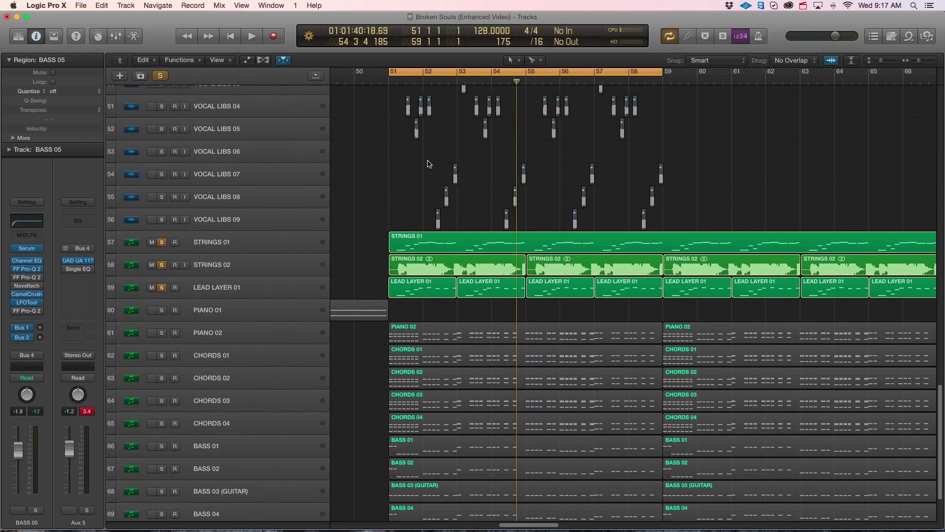
Step: Unsolo LEAD LAYER 01, play the two strings tracks, then remove STRINGS 01's solo and select STRINGS 02 to hear it alone
{"action": "scroll", "coordinate": [564, 197], "scroll_direction": "up", "scroll_amount": 1}
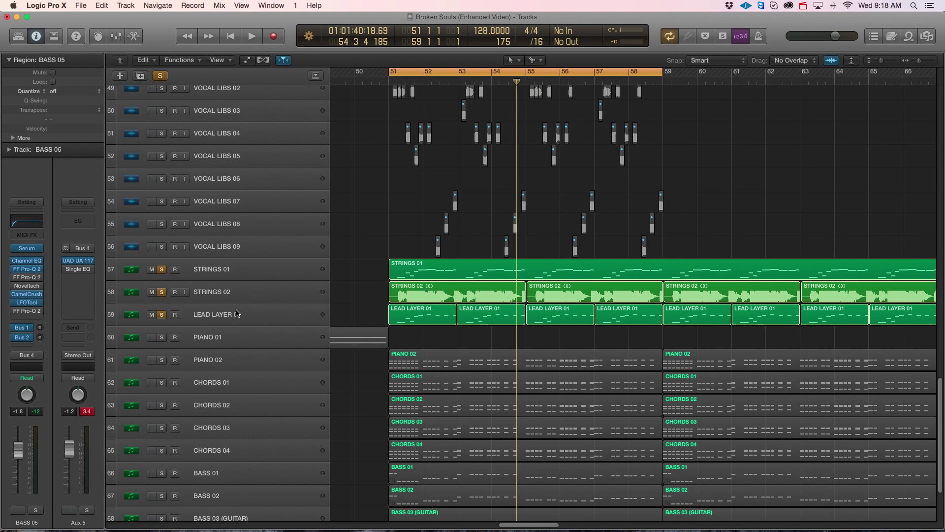
{"action": "left_click", "coordinate": [162, 314]}
{"action": "key", "text": "space"}
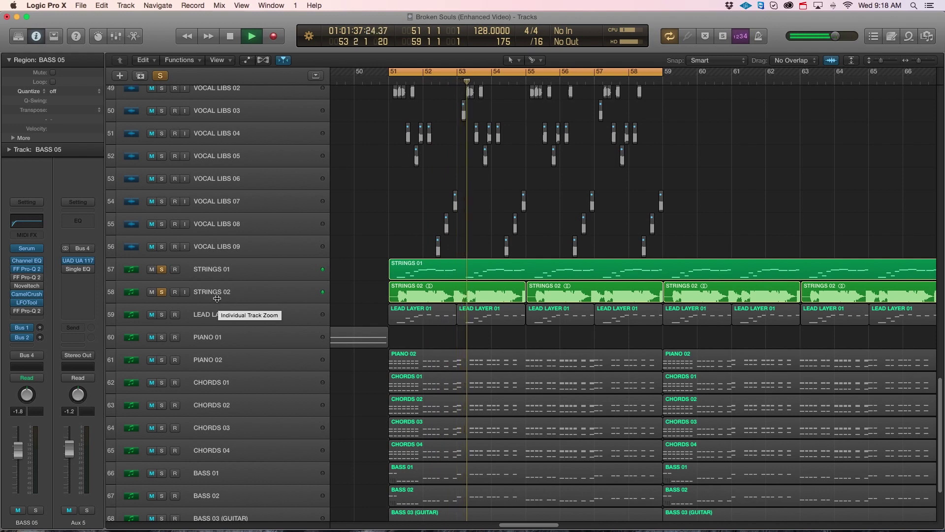
{"action": "left_click", "coordinate": [162, 269]}
{"action": "left_click", "coordinate": [215, 291]}
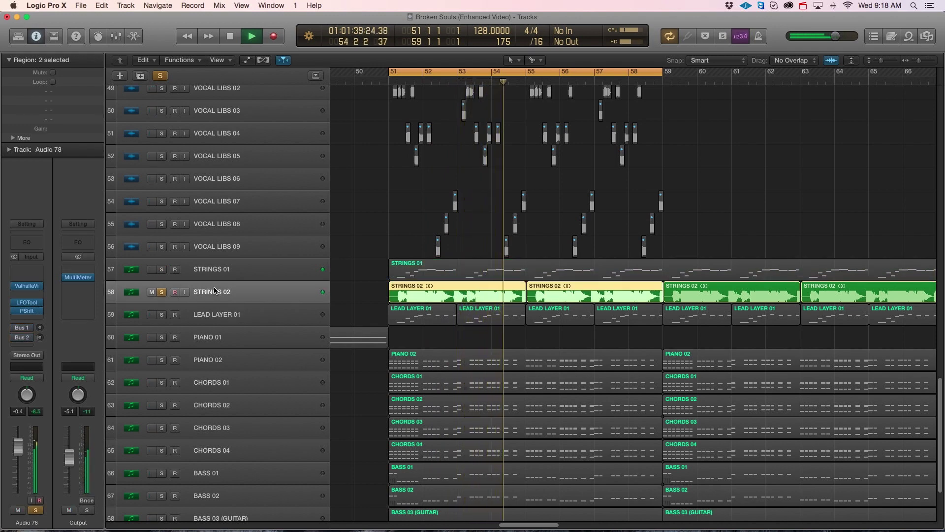
Step: Move the solo from STRINGS 02 to LEAD LAYER 01, inspect its Maserati GRP plug-in during playback, then stop and close the plug-in
{"action": "left_click", "coordinate": [163, 315]}
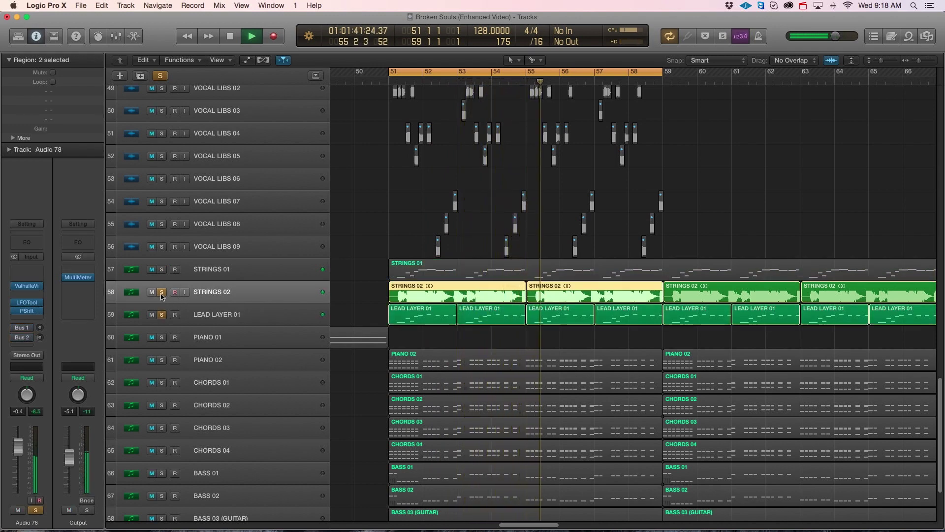
{"action": "left_click", "coordinate": [232, 314]}
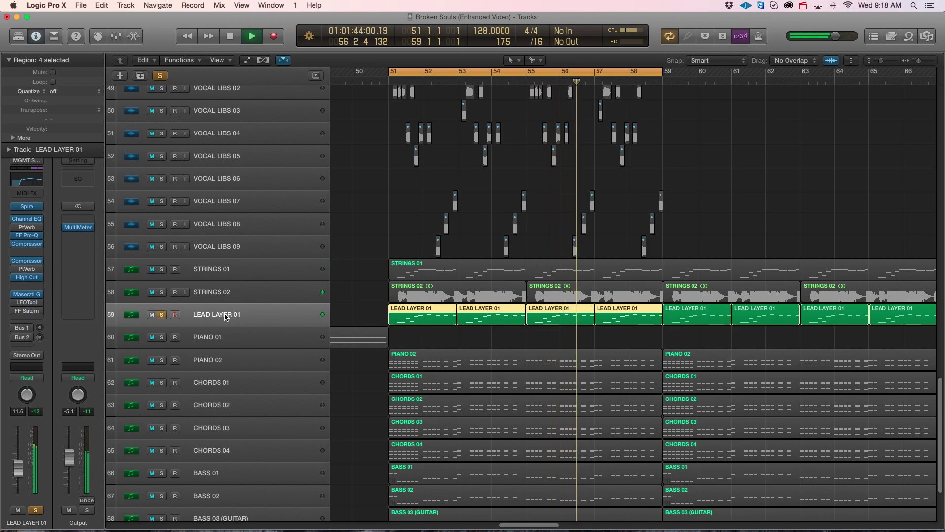
{"action": "left_click", "coordinate": [29, 294]}
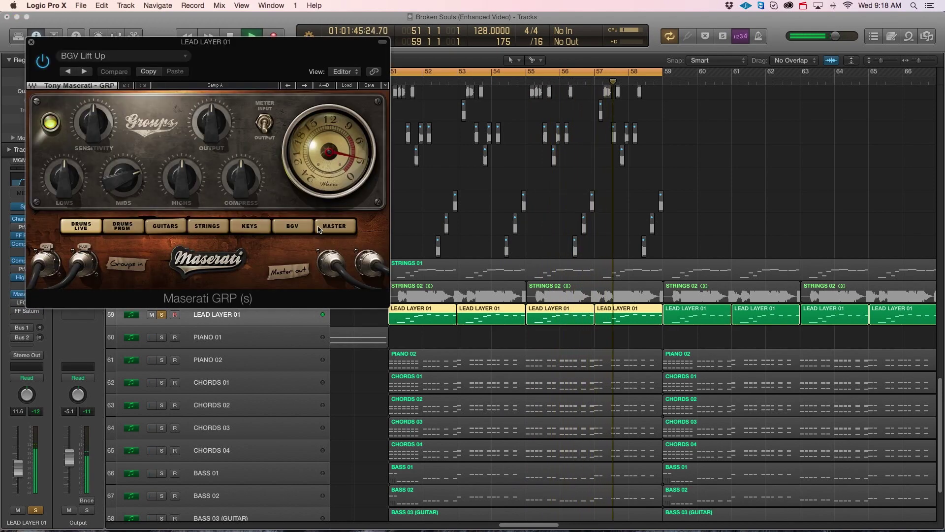
{"action": "key", "text": "space"}
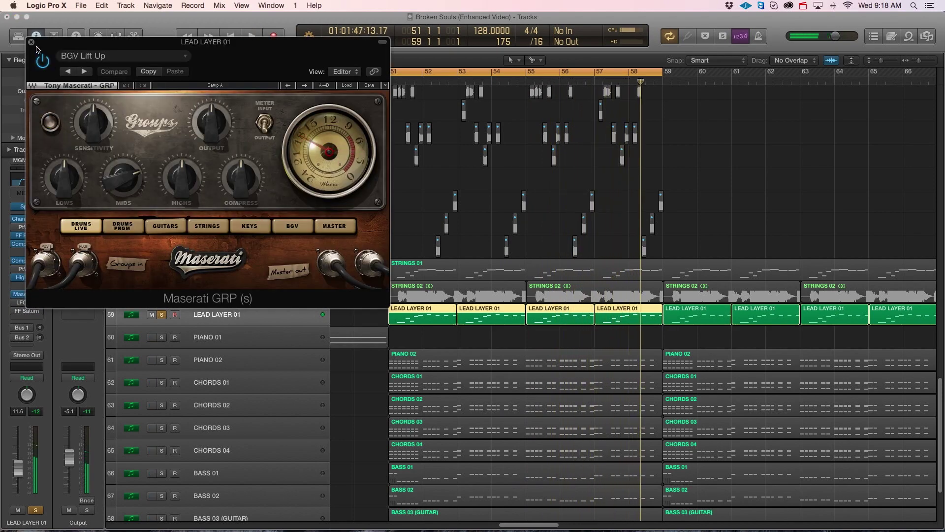
{"action": "left_click", "coordinate": [31, 42]}
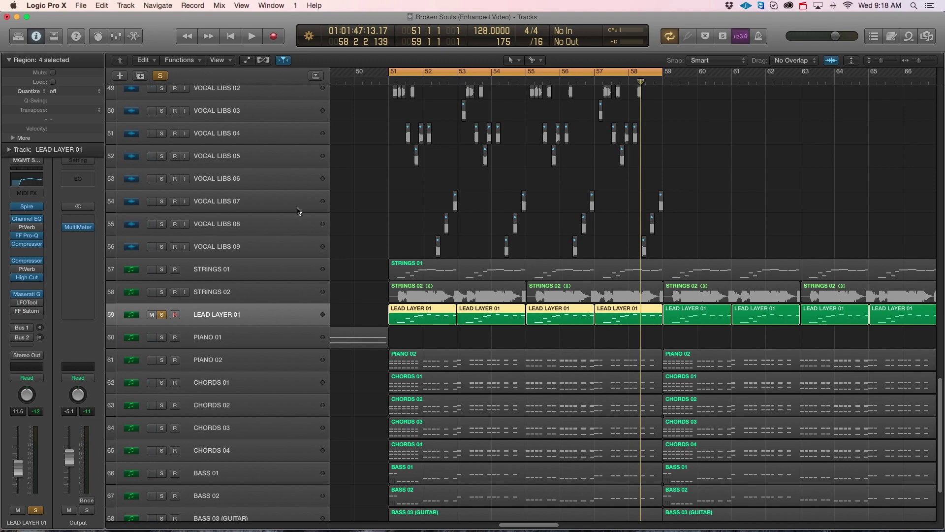
Step: Deselect the regions, review LEAD LAYER 01's Maserati GRP again with playback stopped, close it, and clear the track's solo
{"action": "left_click", "coordinate": [387, 216]}
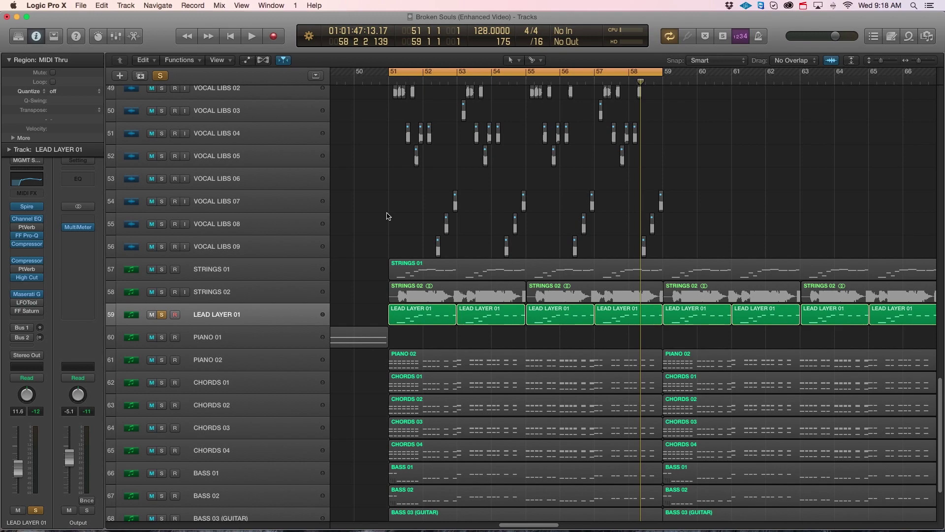
{"action": "left_click", "coordinate": [35, 294]}
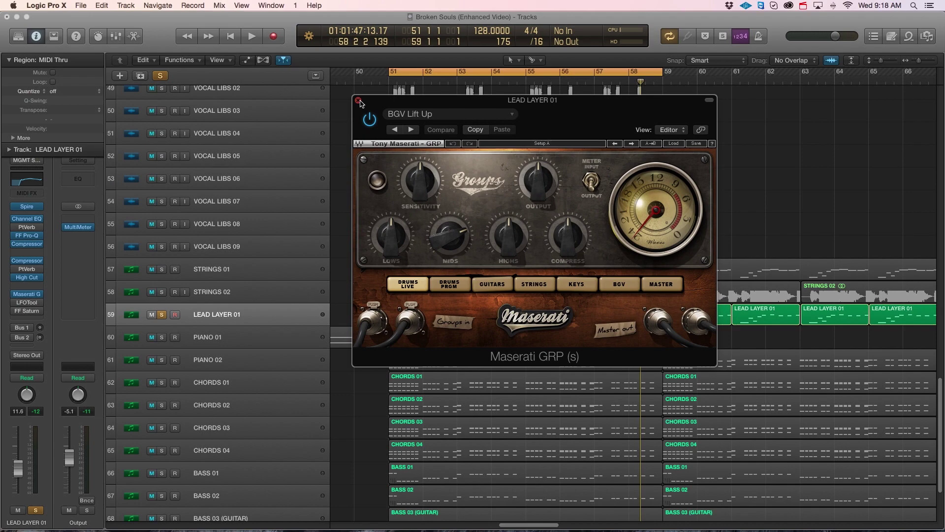
{"action": "left_click", "coordinate": [359, 101]}
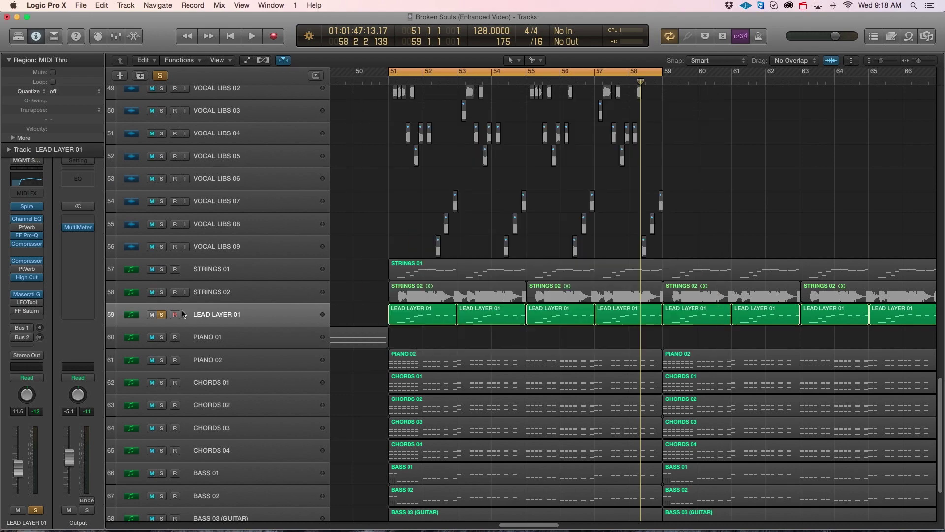
{"action": "left_click", "coordinate": [161, 314]}
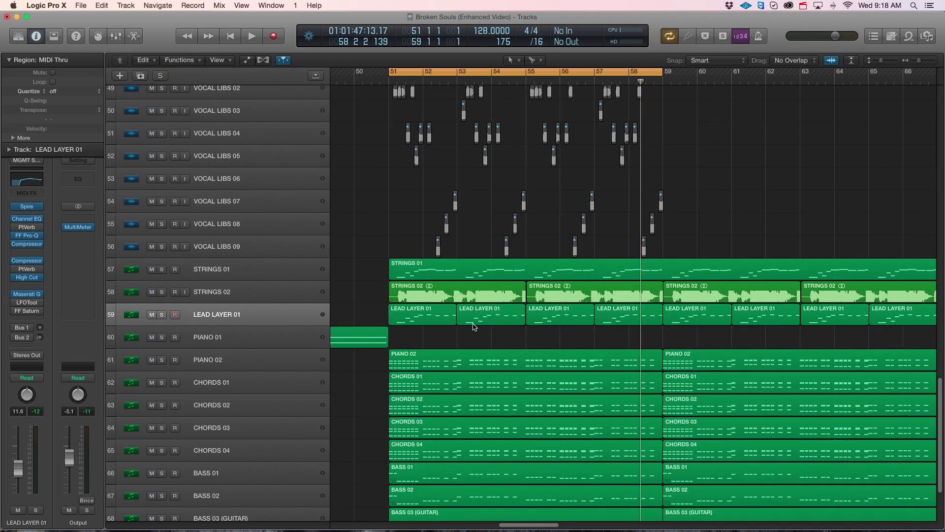
Step: Compare the STRINGS 01 and STRINGS 02 channel strips and survey the drop's layers from the lead vocals down to the basses
{"action": "scroll", "coordinate": [473, 326], "scroll_direction": "up", "scroll_amount": 1}
{"action": "left_click", "coordinate": [215, 286]}
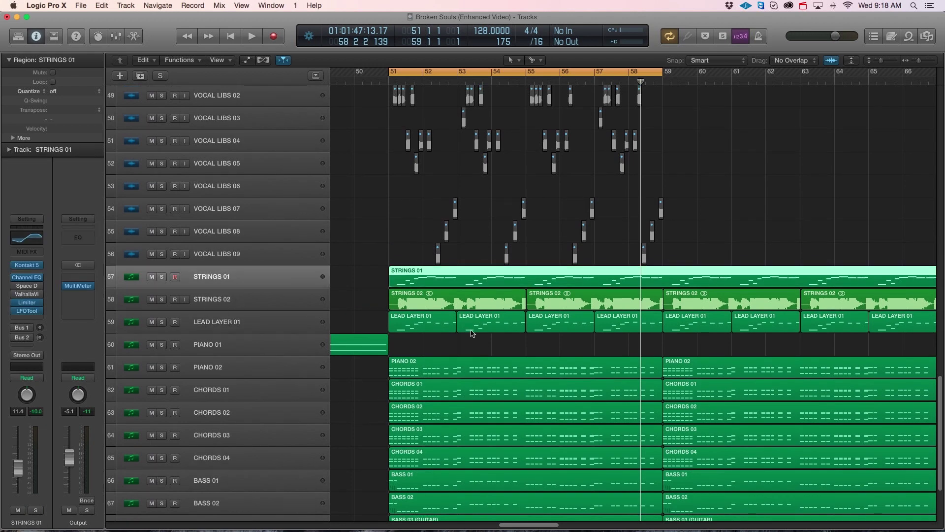
{"action": "left_click", "coordinate": [215, 302]}
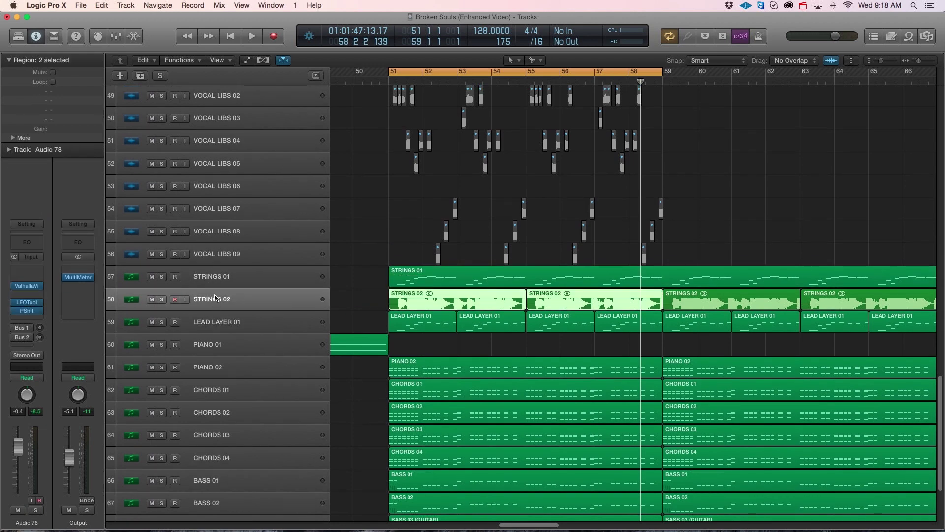
{"action": "left_click", "coordinate": [217, 281]}
{"action": "scroll", "coordinate": [215, 283], "scroll_direction": "down", "scroll_amount": 5}
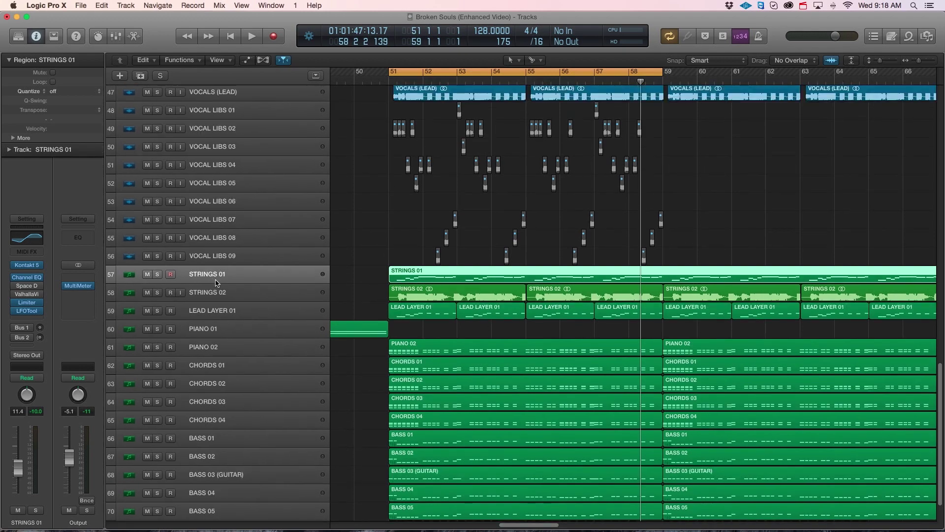
{"action": "scroll", "coordinate": [215, 283], "scroll_direction": "up", "scroll_amount": 3}
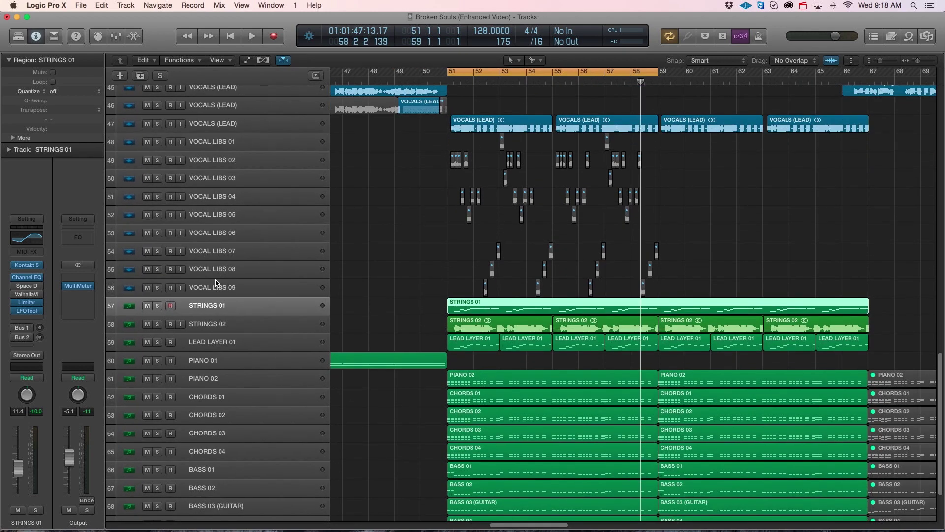
{"action": "scroll", "coordinate": [569, 389], "scroll_direction": "down", "scroll_amount": 5}
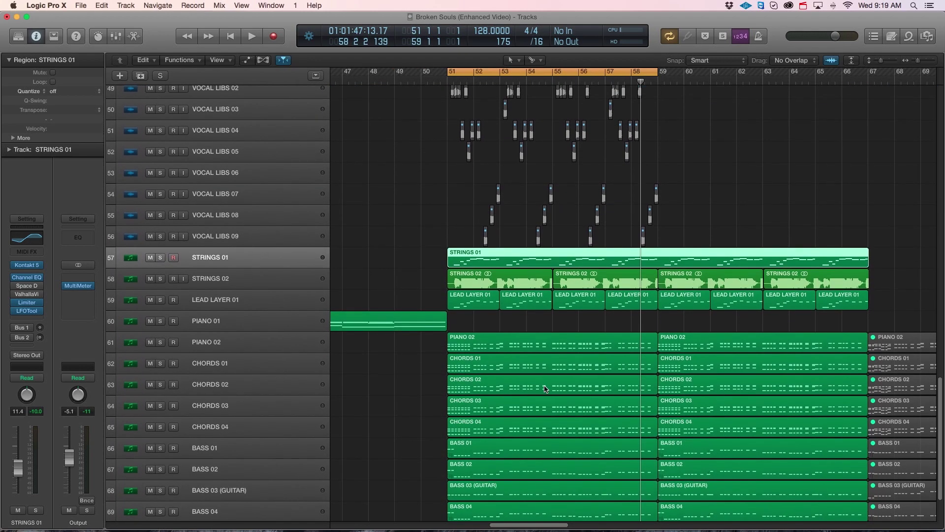
{"action": "scroll", "coordinate": [548, 448], "scroll_direction": "up", "scroll_amount": 10}
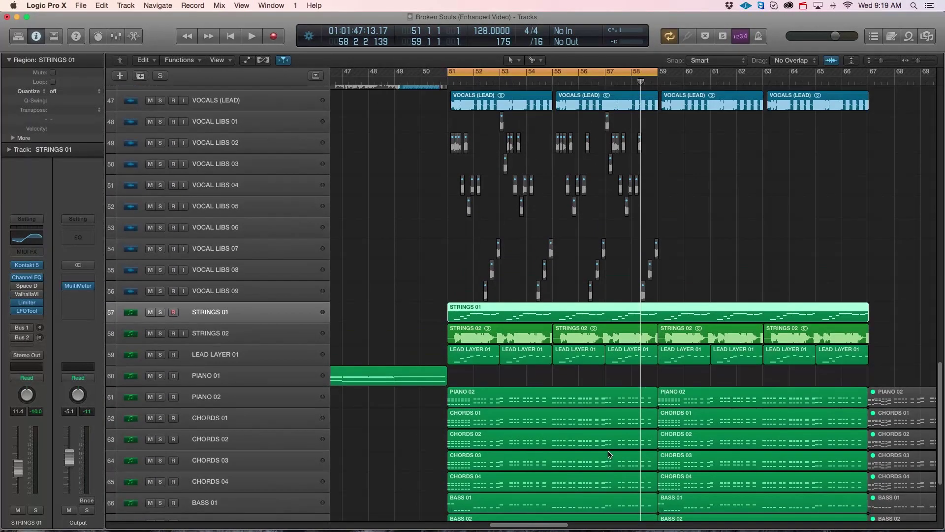
Step: Solo the drop's VOCALS (LEAD) on track 47, play it, unsolo it to hear the full mix, and stop
{"action": "left_click", "coordinate": [241, 208]}
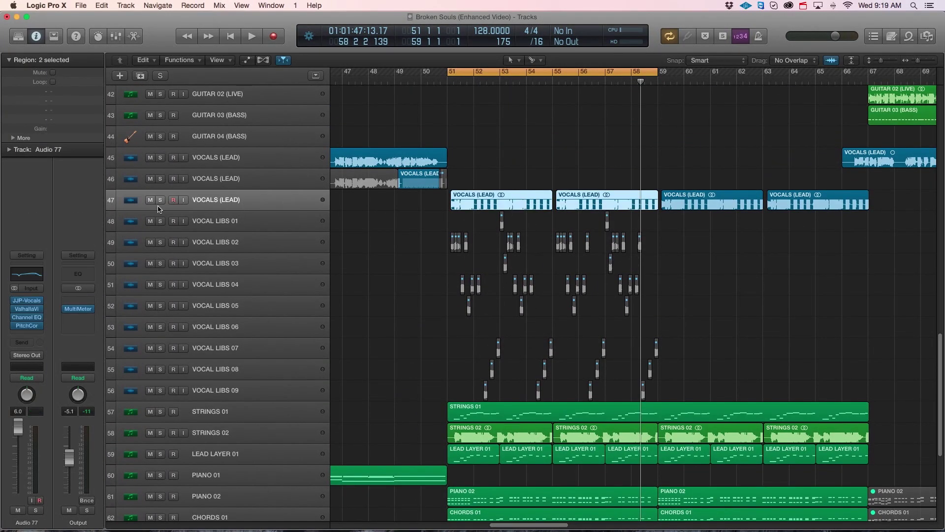
{"action": "left_click", "coordinate": [162, 200]}
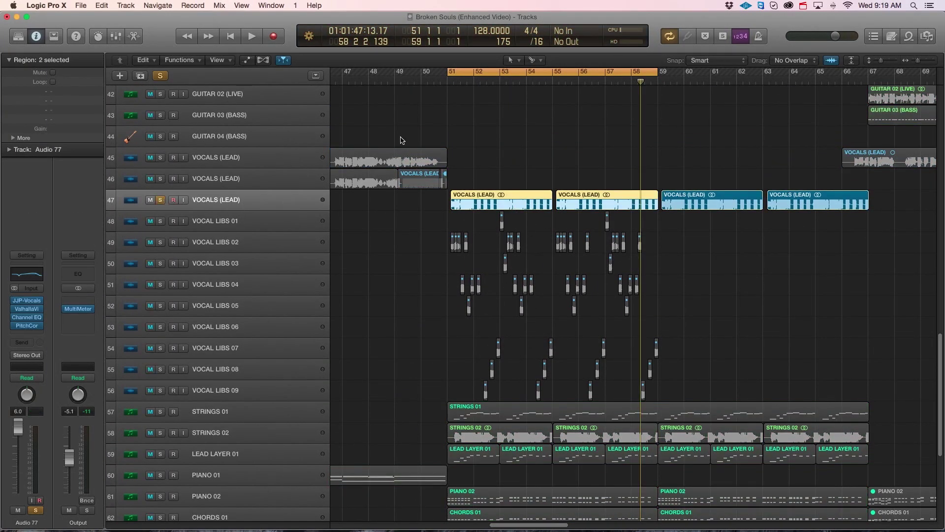
{"action": "key", "text": "space"}
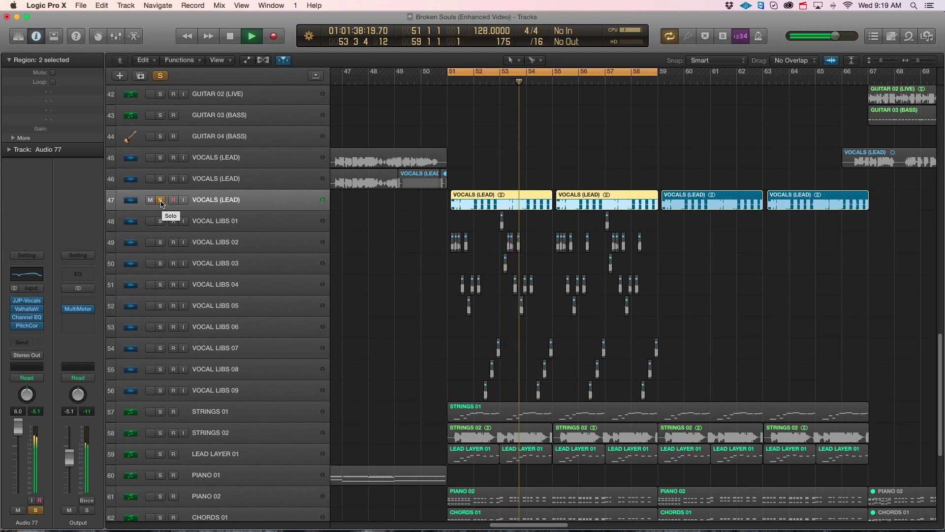
{"action": "left_click", "coordinate": [160, 200]}
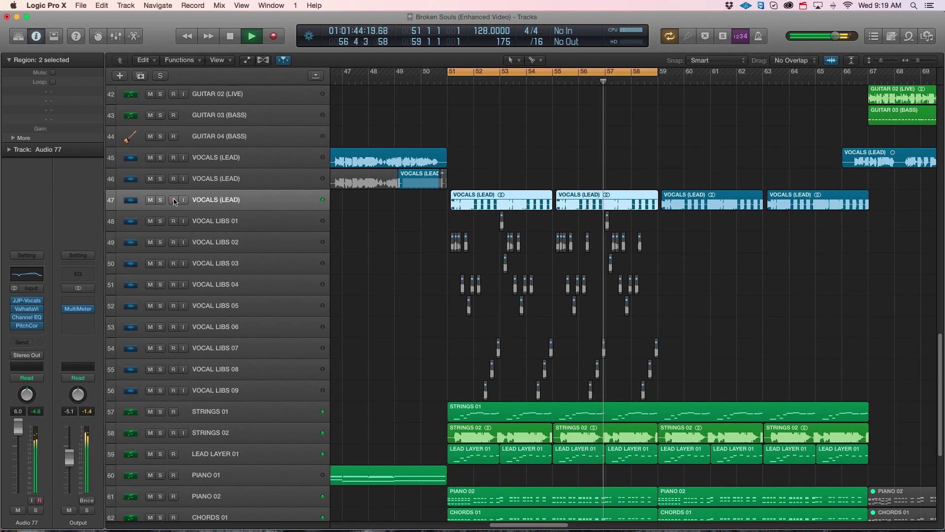
{"action": "key", "text": "space"}
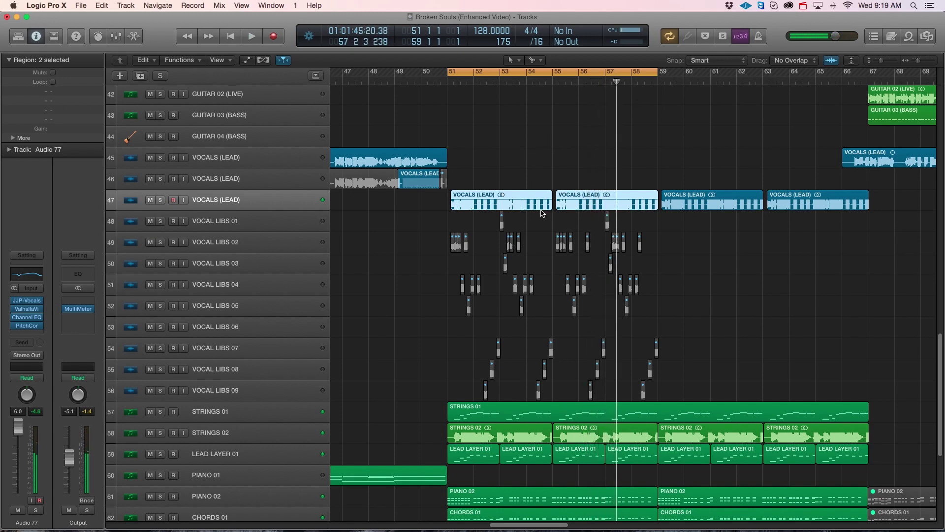
Step: Turn off cycle mode and place the playhead at bar 66, just before the guitar section that follows the drop
{"action": "left_click", "coordinate": [597, 74]}
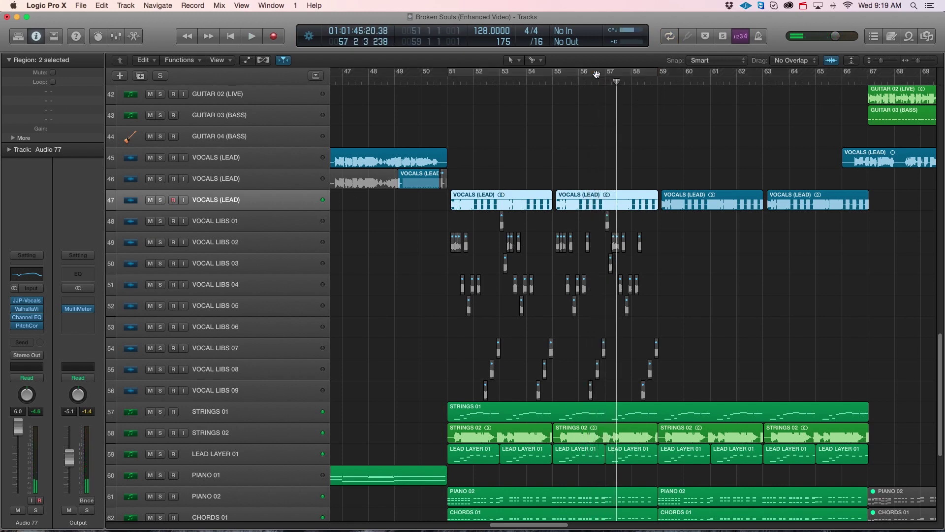
{"action": "scroll", "coordinate": [596, 74], "scroll_direction": "up", "scroll_amount": 5}
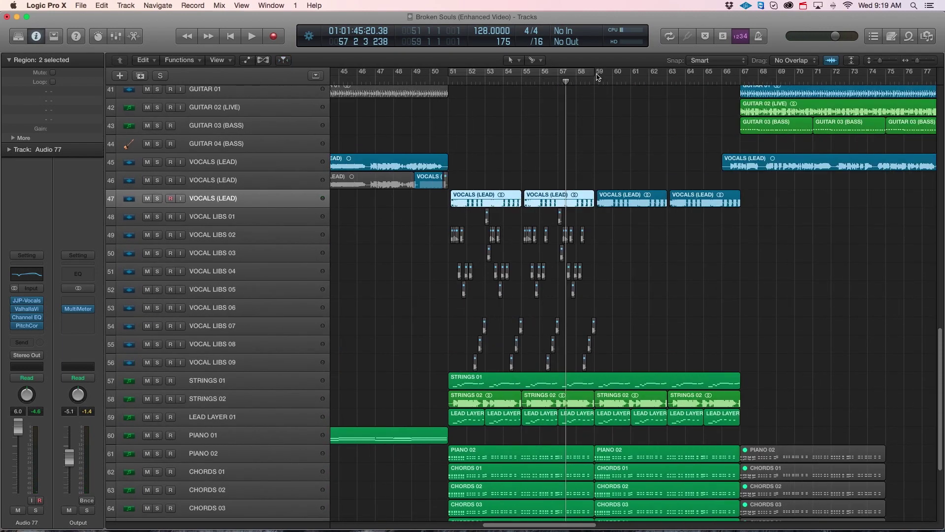
{"action": "scroll", "coordinate": [523, 522], "scroll_direction": "down", "scroll_amount": 2}
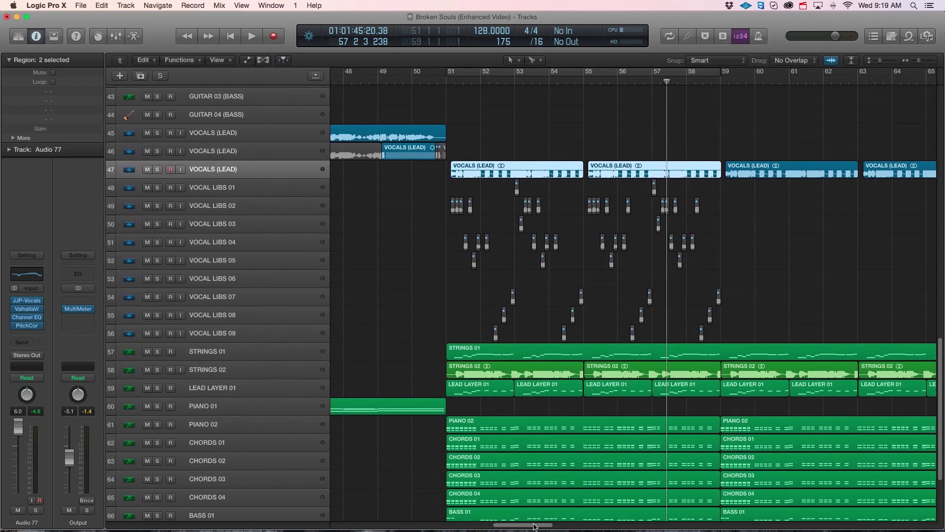
{"action": "left_click_drag", "start_coordinate": [534, 526], "coordinate": [571, 525]}
{"action": "left_click", "coordinate": [561, 245]}
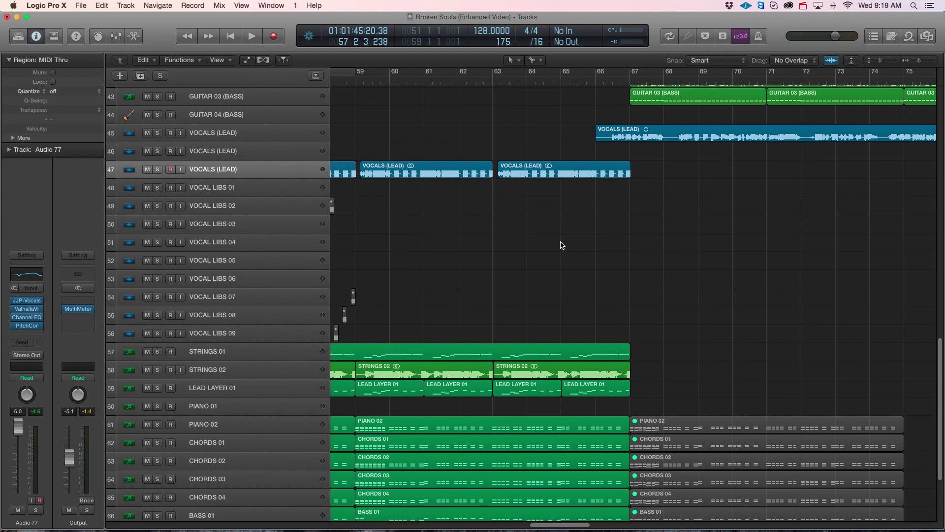
{"action": "scroll", "coordinate": [561, 244], "scroll_direction": "down", "scroll_amount": 4}
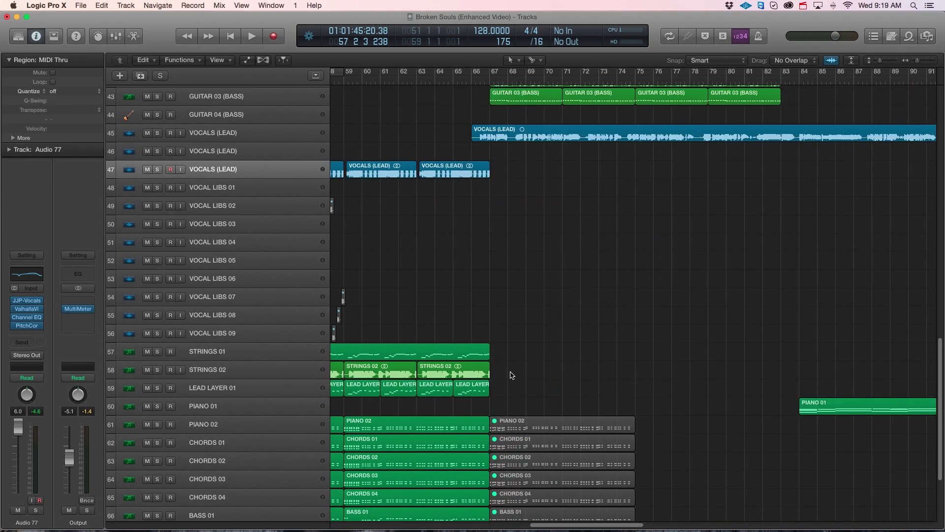
{"action": "scroll", "coordinate": [557, 234], "scroll_direction": "left", "scroll_amount": 3}
{"action": "scroll", "coordinate": [557, 234], "scroll_direction": "up", "scroll_amount": 5}
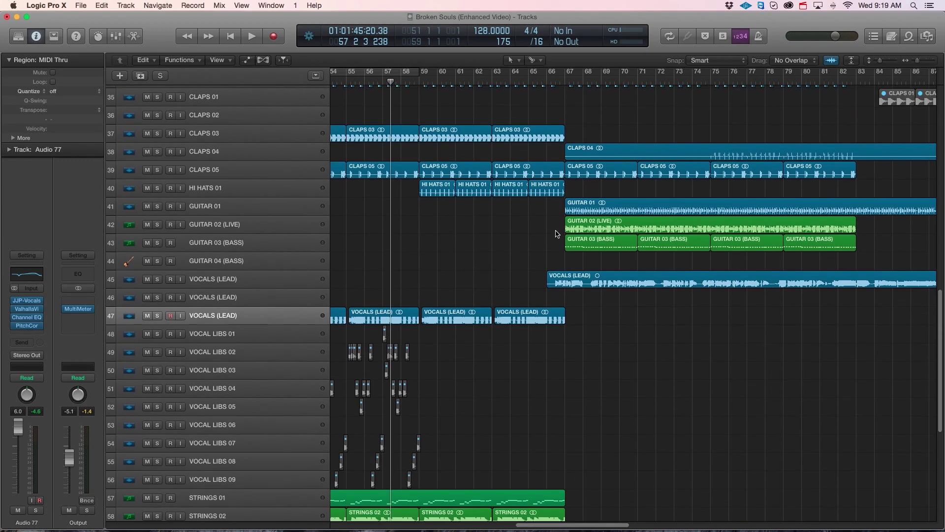
{"action": "left_click", "coordinate": [550, 97]}
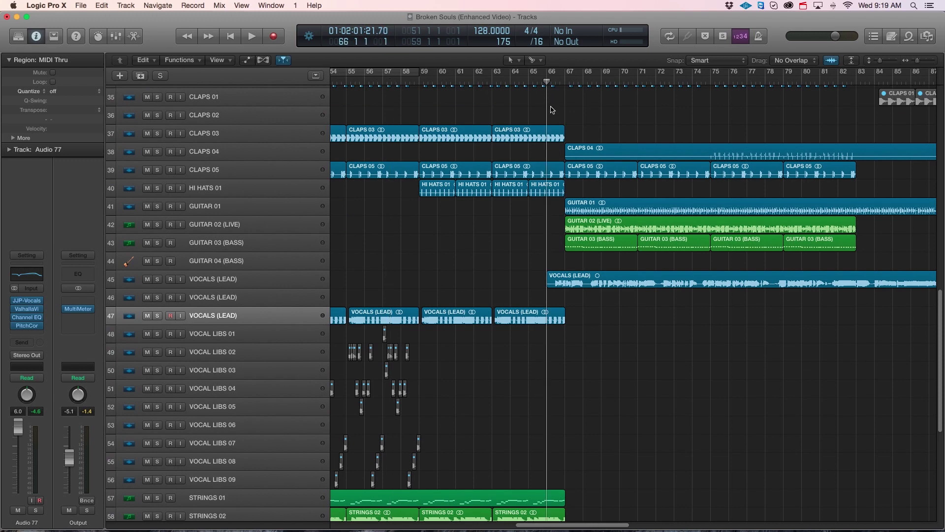
{"action": "scroll", "coordinate": [549, 527], "scroll_direction": "right", "scroll_amount": 3}
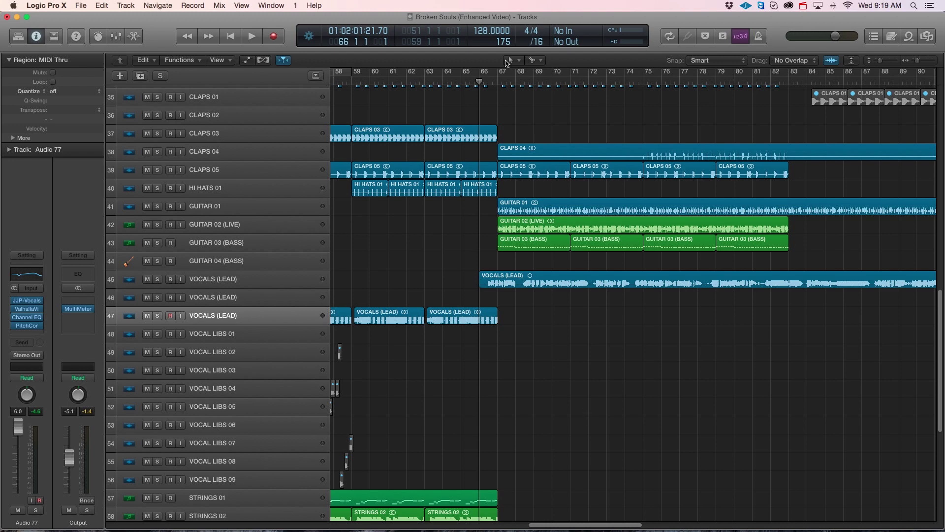
Step: Check GUITAR 02 (LIVE) and GUITAR 03 (BASS), play from bar 67, and open GUITAR 02's UAD UA 1176LN limiter
{"action": "left_click", "coordinate": [492, 80]}
{"action": "left_click", "coordinate": [215, 224]}
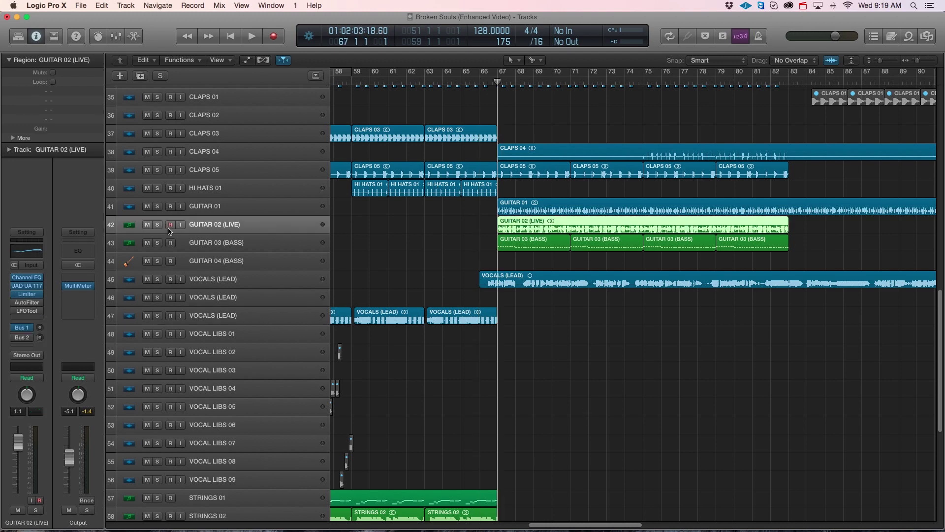
{"action": "left_click", "coordinate": [241, 249]}
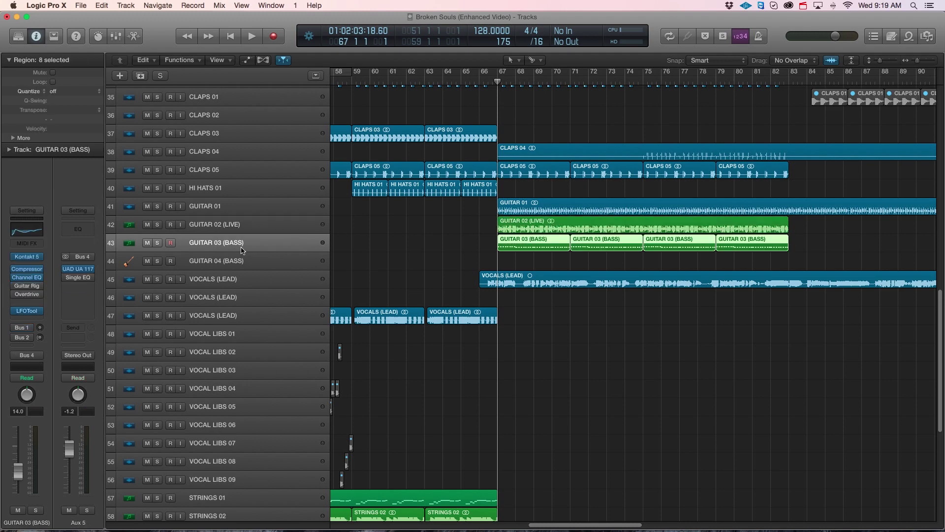
{"action": "left_click", "coordinate": [216, 225]}
{"action": "key", "text": "space"}
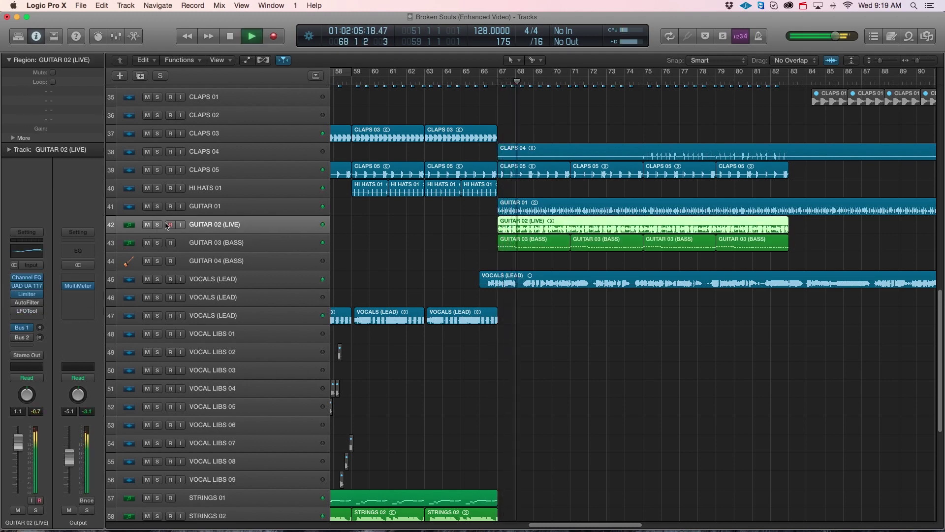
{"action": "left_click", "coordinate": [29, 288]}
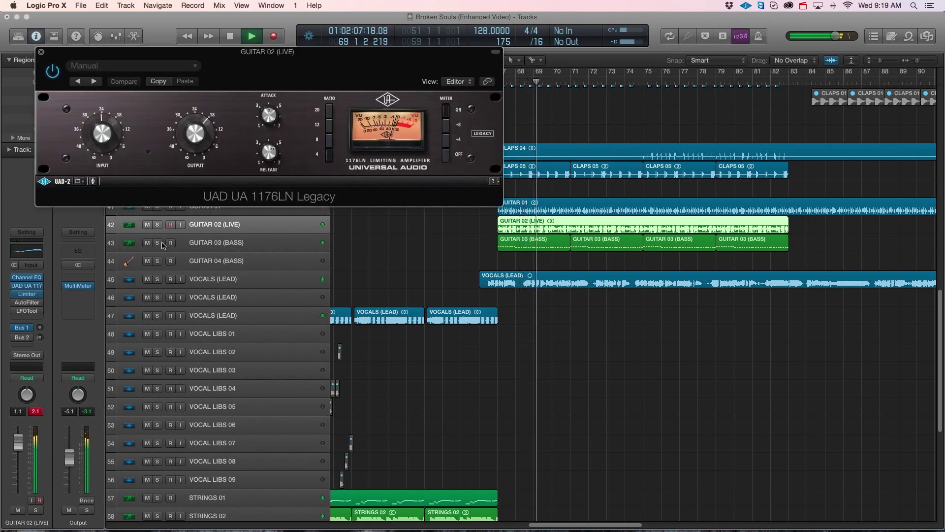
Step: Solo GUITAR 02 (LIVE), stop playback, and move the UA 1176LN limiter window clear of the guitar tracks
{"action": "left_click", "coordinate": [157, 224]}
{"action": "key", "text": "space"}
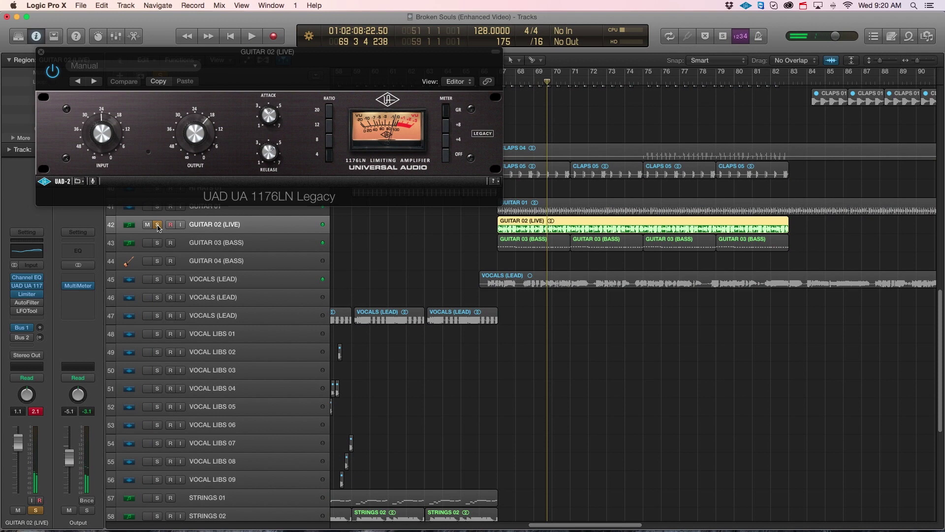
{"action": "left_click_drag", "start_coordinate": [262, 54], "coordinate": [358, 106]}
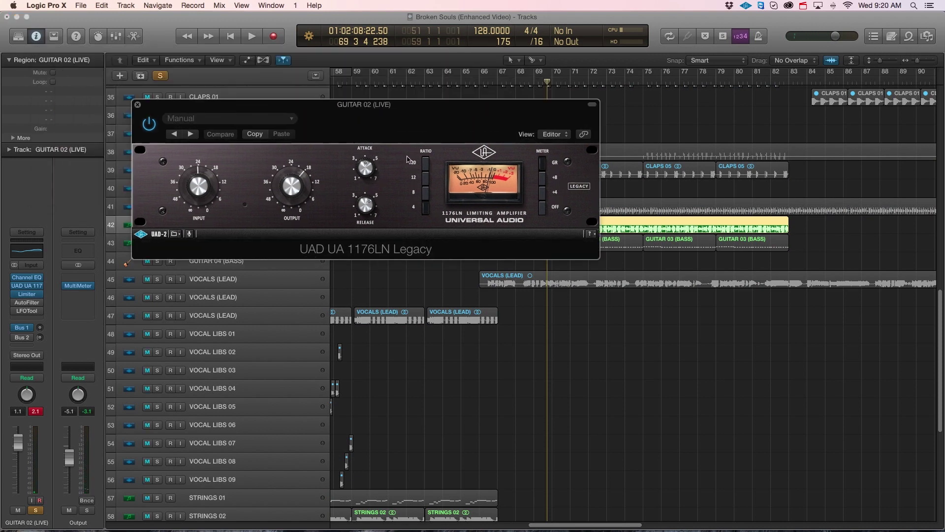
{"action": "left_click_drag", "start_coordinate": [408, 159], "coordinate": [594, 289]}
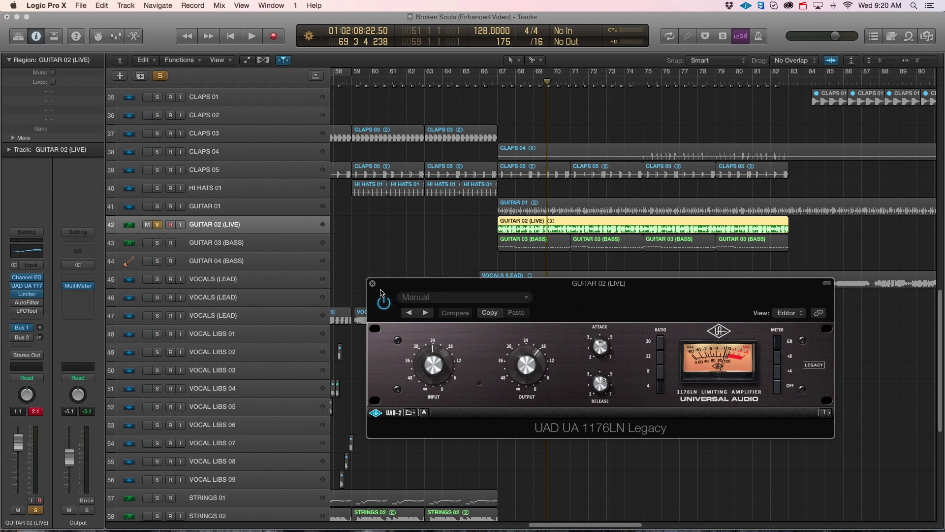
{"action": "left_click_drag", "start_coordinate": [385, 286], "coordinate": [410, 287]}
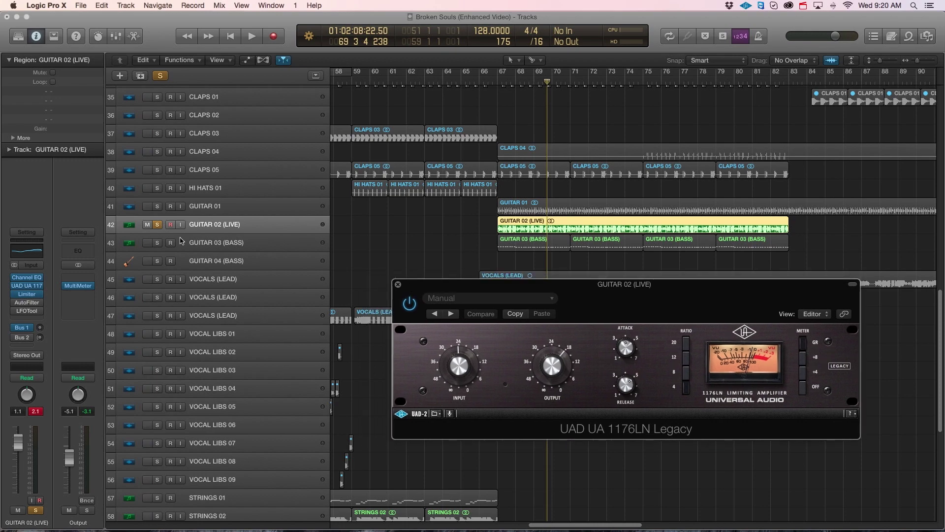
Step: Solo GUITAR 03 (BASS) instead of GUITAR 02 and play it in a cycle from bar 67 to bar 71
{"action": "left_click", "coordinate": [163, 241]}
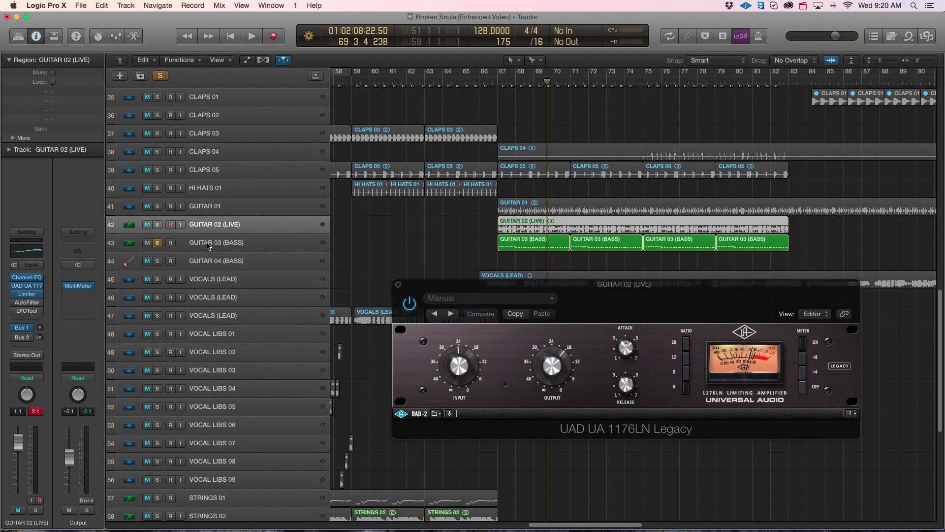
{"action": "left_click", "coordinate": [234, 247]}
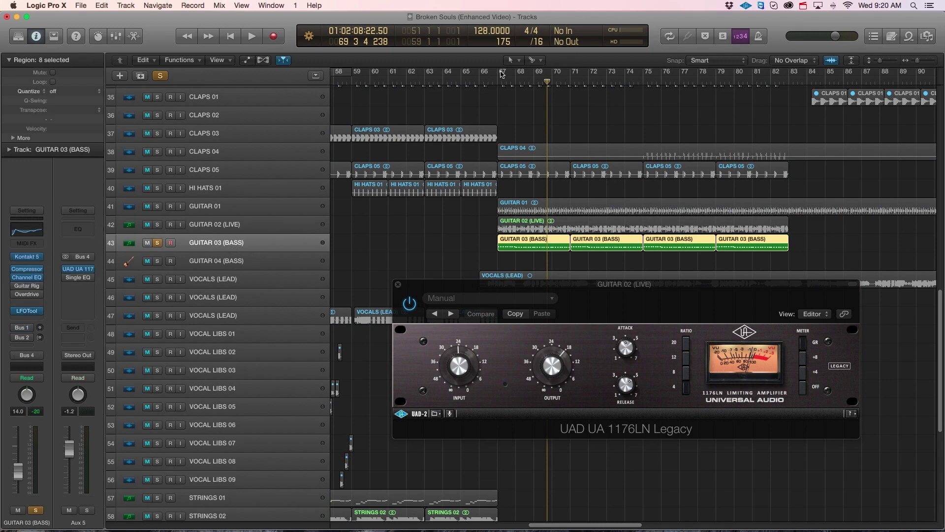
{"action": "left_click_drag", "start_coordinate": [499, 72], "coordinate": [566, 72]}
{"action": "key", "text": "space"}
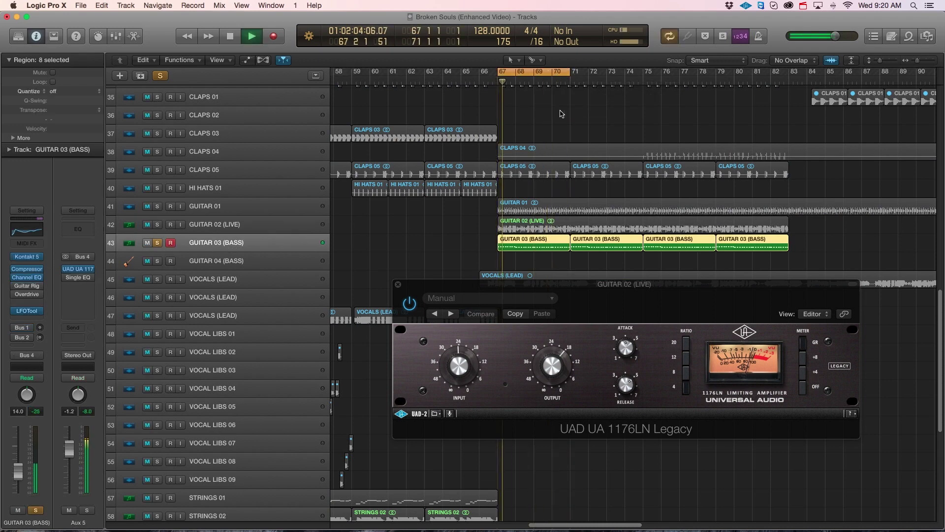
Step: Unsolo GUITAR 03 (BASS), turn off cycle mode to hear the full mix, and close the limiter window
{"action": "left_click", "coordinate": [158, 244]}
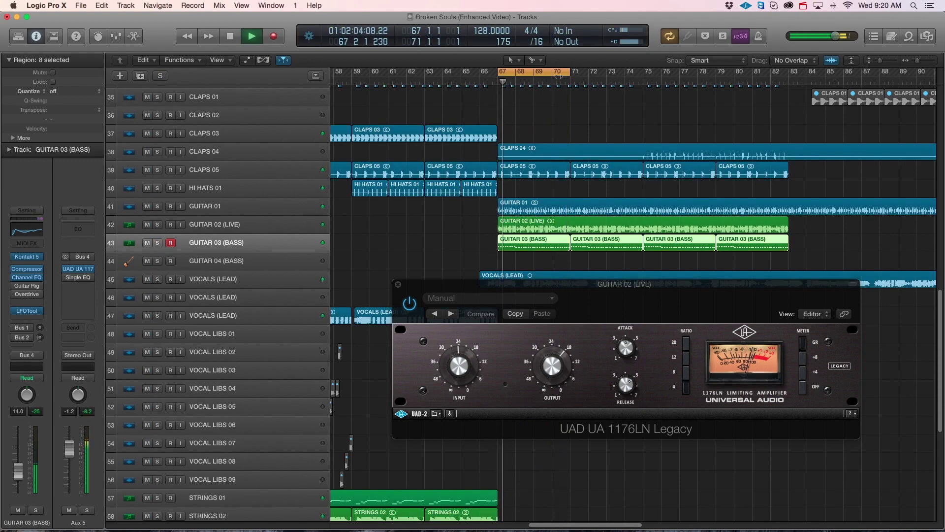
{"action": "key", "text": "c"}
{"action": "left_click", "coordinate": [398, 284]}
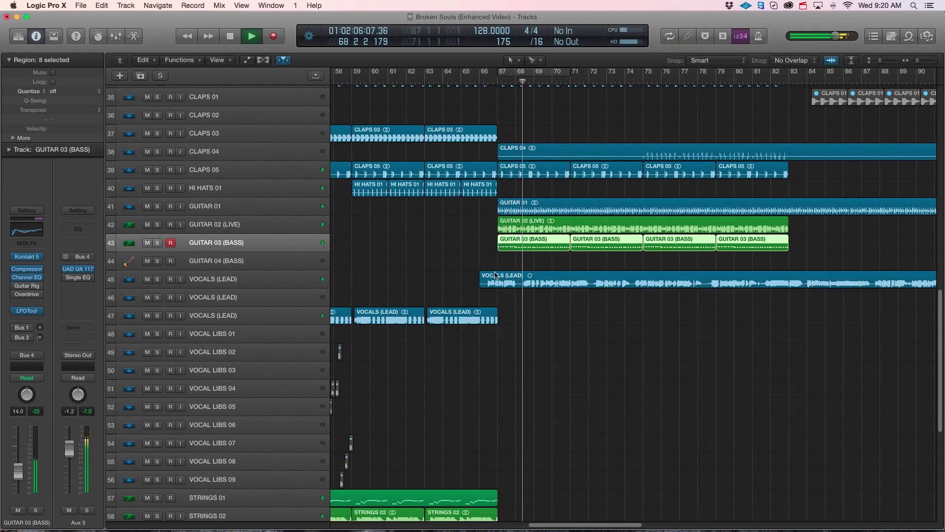
Step: Select VOCALS (LEAD) on track 45, stop playback, and inspect its JJP-Vocals plug-in with the POP VOX 2 preset
{"action": "scroll", "coordinate": [235, 274], "scroll_direction": "down", "scroll_amount": 1}
{"action": "left_click", "coordinate": [235, 274]}
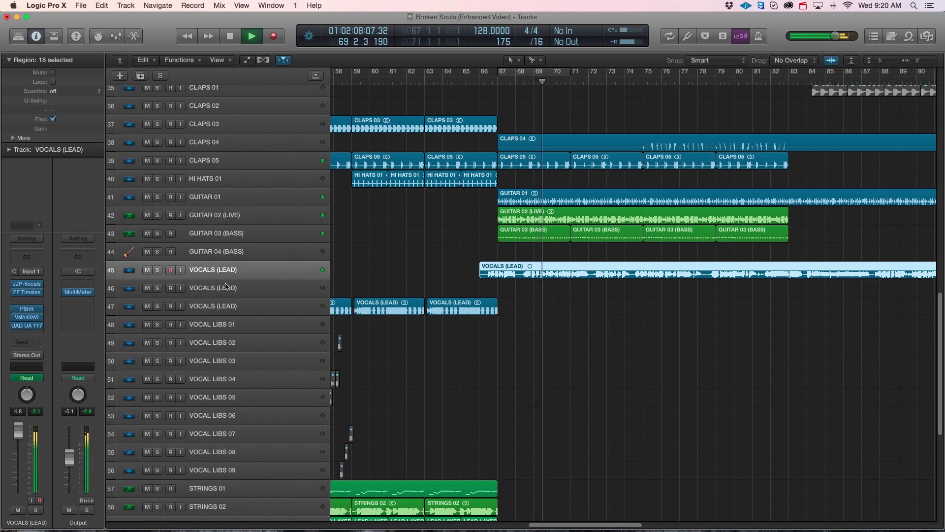
{"action": "key", "text": "space"}
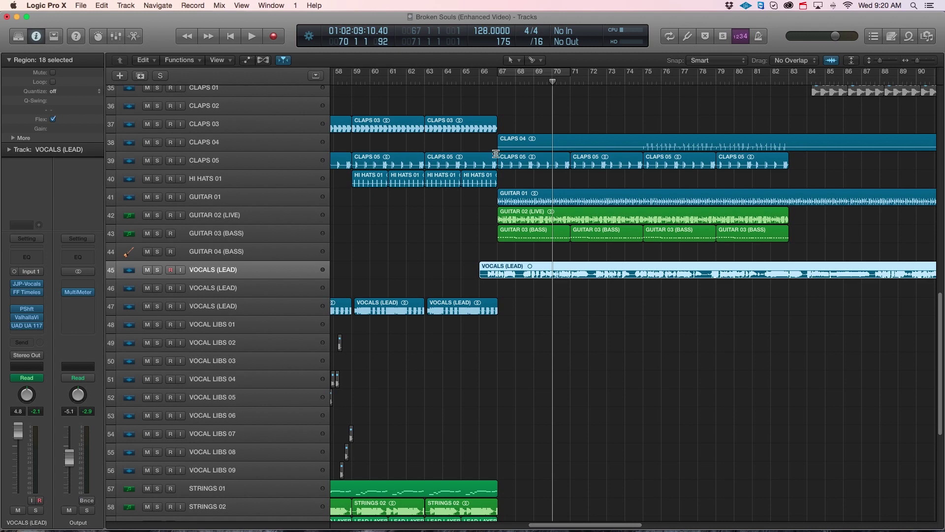
{"action": "scroll", "coordinate": [527, 196], "scroll_direction": "down", "scroll_amount": 1}
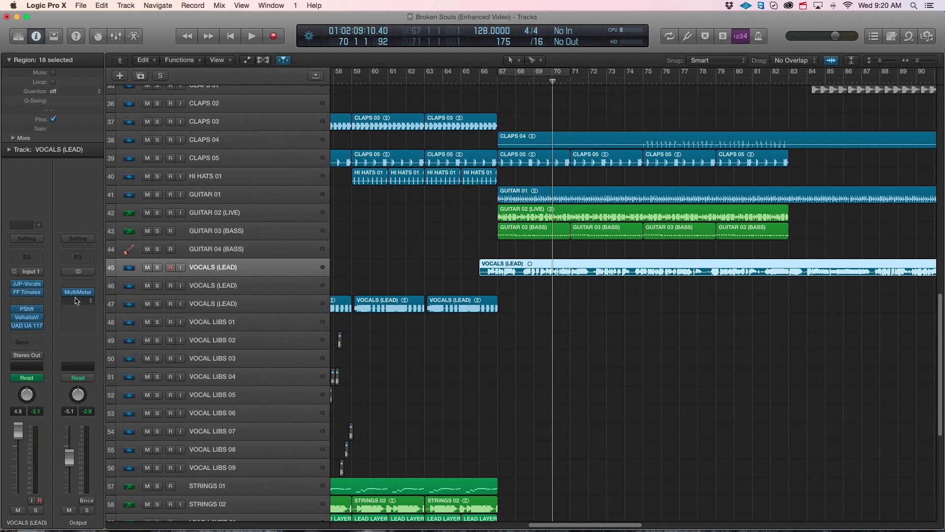
{"action": "mouse_move", "coordinate": [30, 288]}
{"action": "left_click", "coordinate": [29, 286]}
{"action": "left_click_drag", "start_coordinate": [235, 47], "coordinate": [305, 149]}
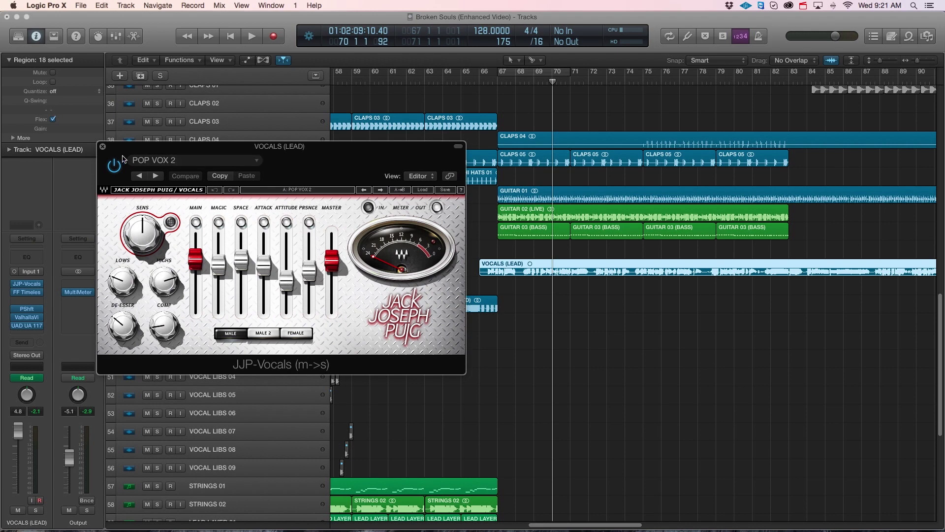
{"action": "left_click", "coordinate": [102, 146]}
{"action": "left_click", "coordinate": [500, 340]}
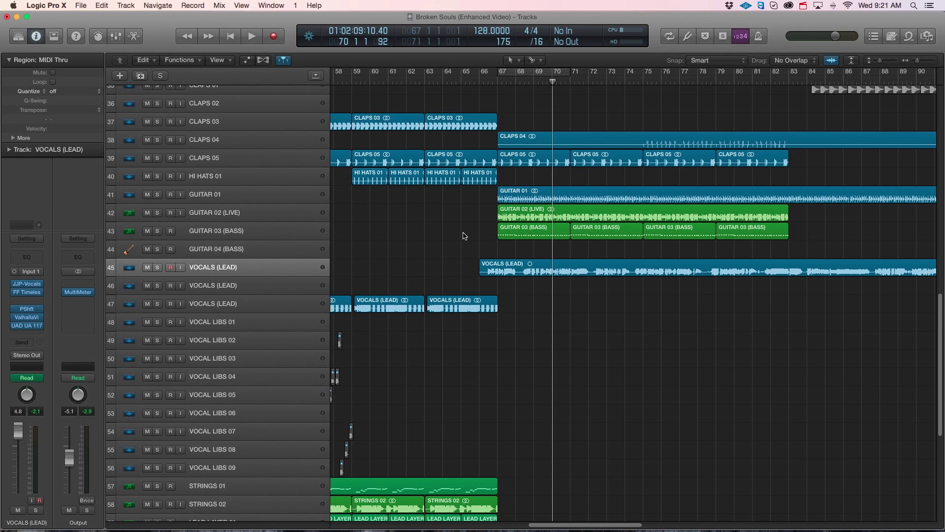
Step: Set the cycle range from bar 67 to bar 75 over the guitar and lead vocal section
{"action": "scroll", "coordinate": [466, 240], "scroll_direction": "down", "scroll_amount": 1}
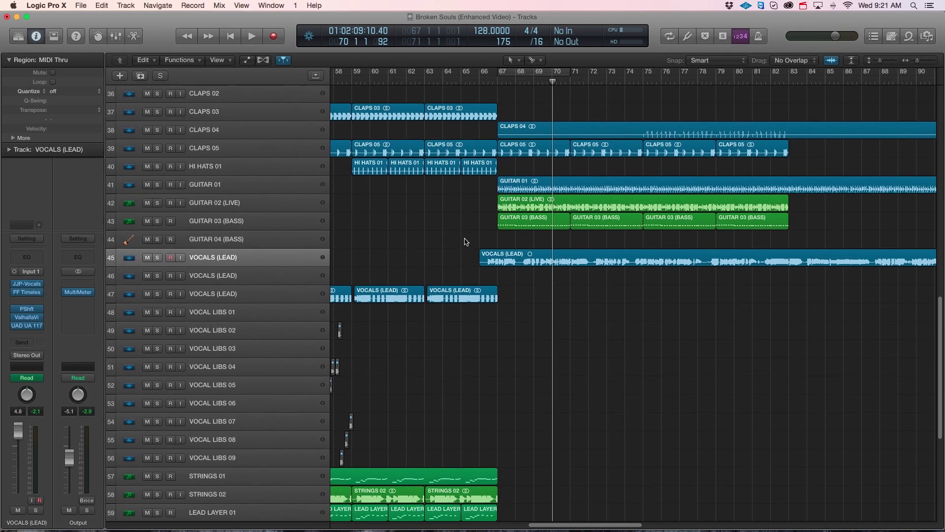
{"action": "scroll", "coordinate": [465, 241], "scroll_direction": "down", "scroll_amount": 2}
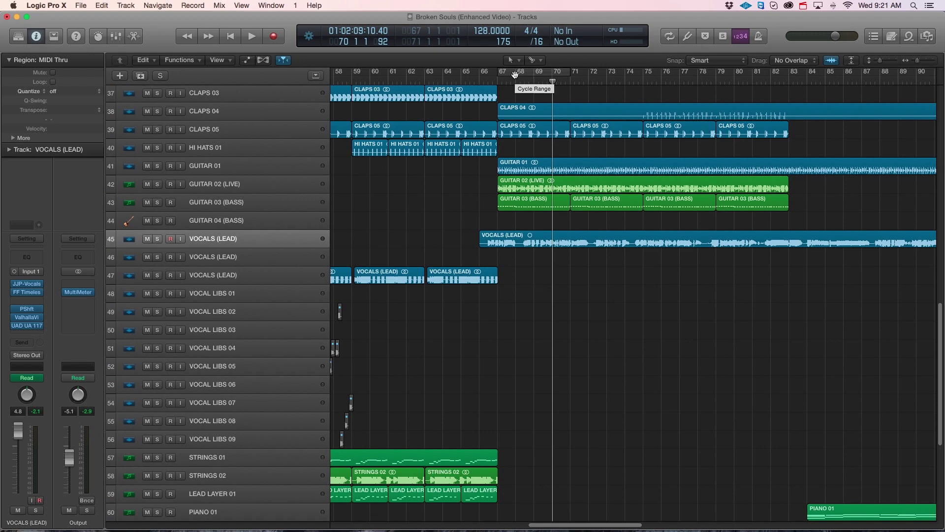
{"action": "left_click", "coordinate": [563, 73]}
{"action": "left_click_drag", "start_coordinate": [562, 73], "coordinate": [643, 76]}
{"action": "scroll", "coordinate": [456, 236], "scroll_direction": "down", "scroll_amount": 1}
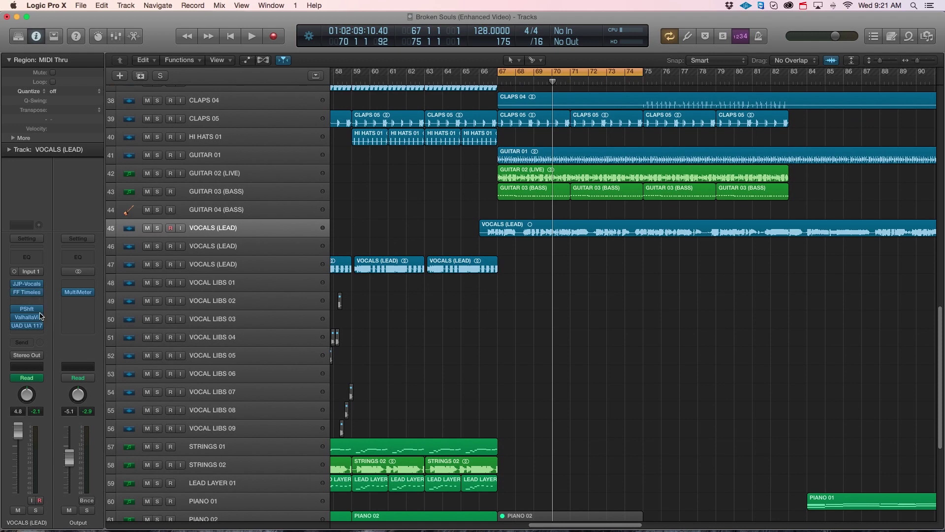
Step: Inspect the UAD UA 1176LN limiter on VOCALS (LEAD), start cycle playback, and close the plug-in
{"action": "left_click", "coordinate": [29, 328]}
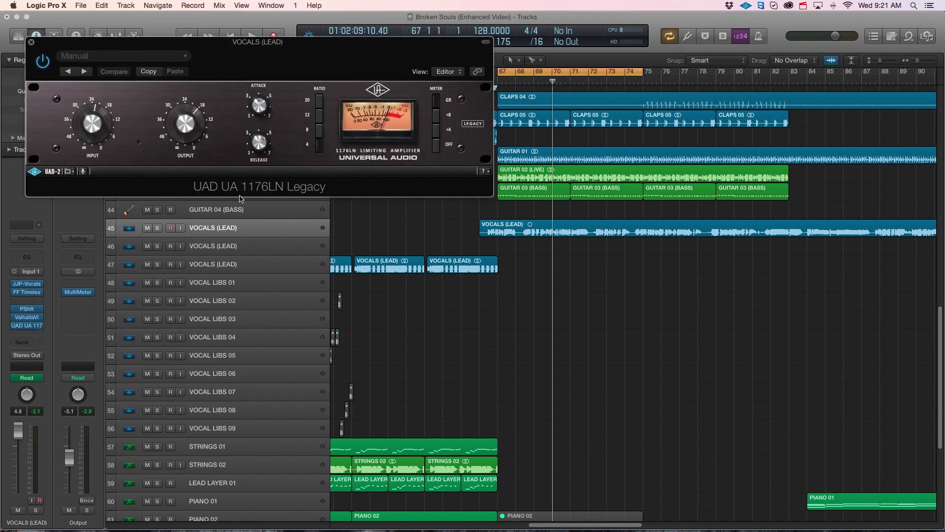
{"action": "left_click", "coordinate": [31, 43]}
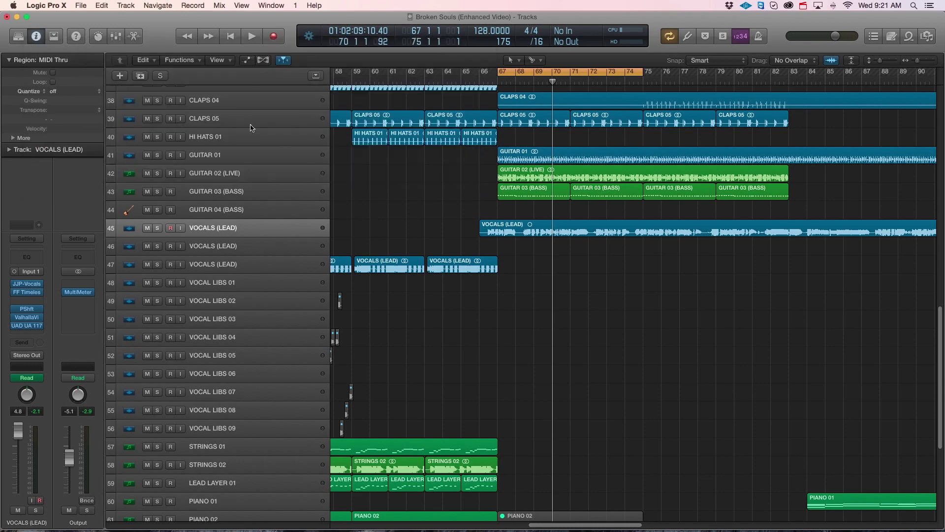
{"action": "left_click", "coordinate": [28, 325]}
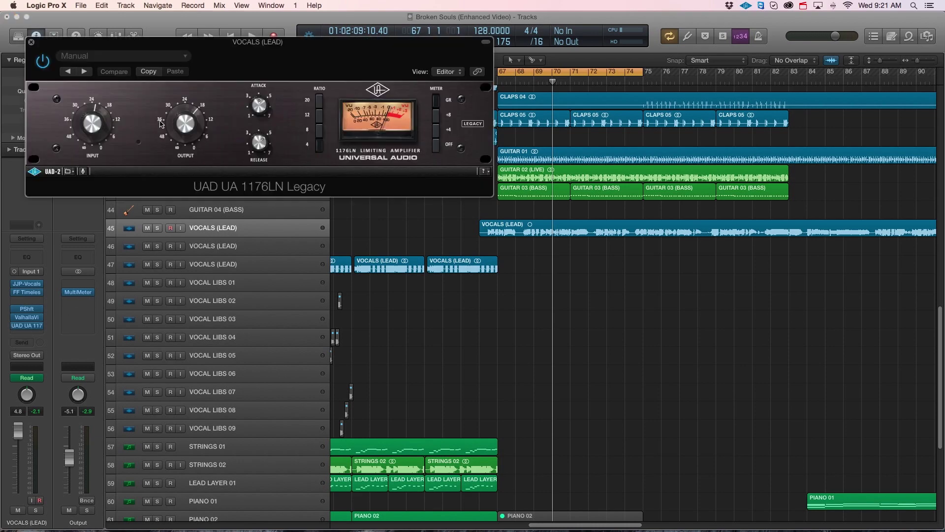
{"action": "key", "text": "space"}
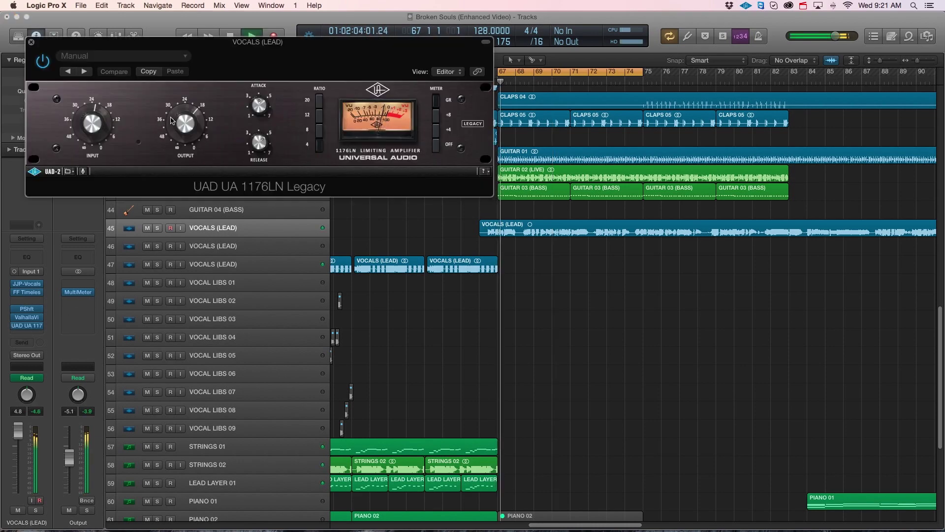
{"action": "left_click", "coordinate": [31, 43]}
Step: Turn off cycle mode and continue playback from bar 83, following the arrangement to where PIANO 01 enters
{"action": "left_click", "coordinate": [617, 72]}
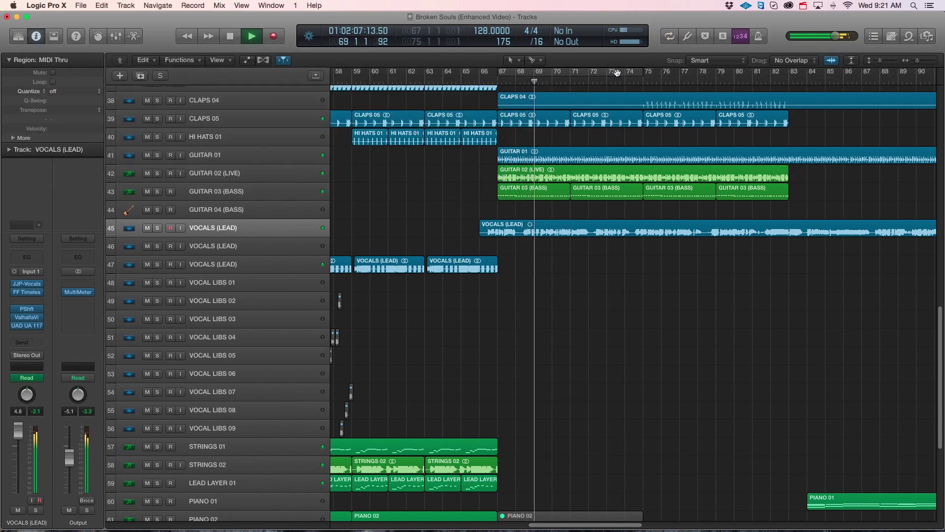
{"action": "key", "text": "super+Left"}
{"action": "key", "text": "super+Left"}
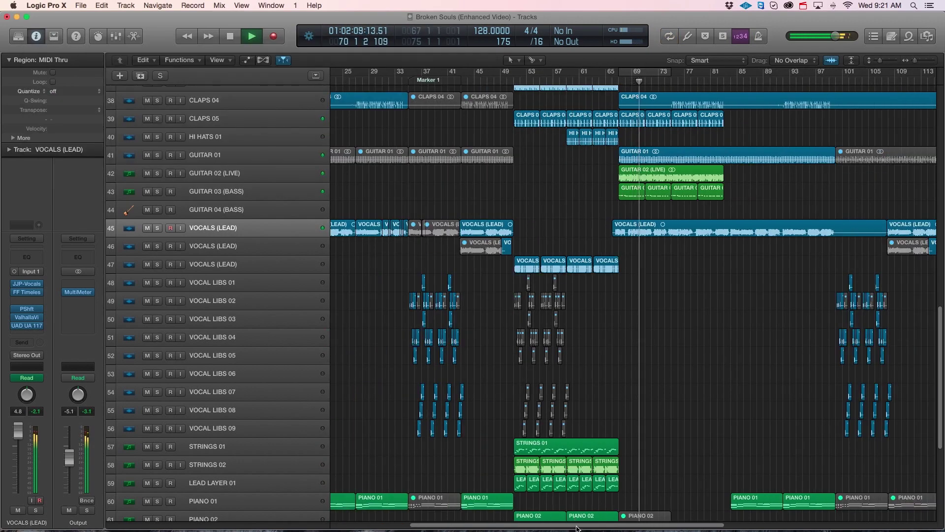
{"action": "scroll", "coordinate": [577, 527], "scroll_direction": "right", "scroll_amount": 10}
{"action": "scroll", "coordinate": [577, 107], "scroll_direction": "down", "scroll_amount": 3}
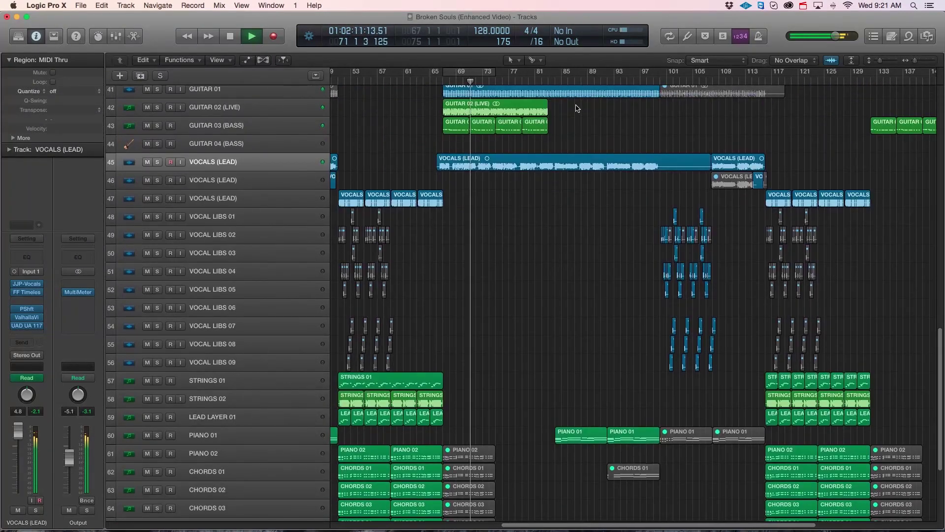
{"action": "left_click", "coordinate": [546, 82]}
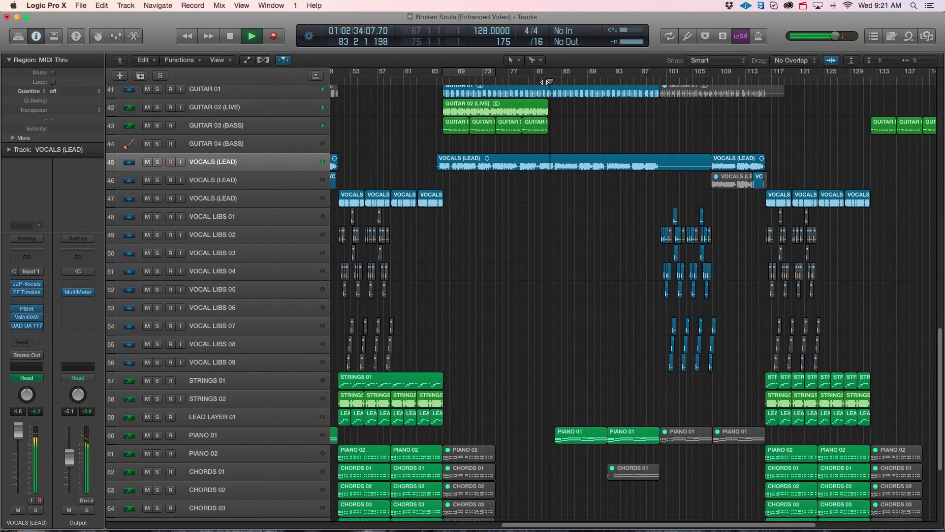
{"action": "scroll", "coordinate": [620, 308], "scroll_direction": "down", "scroll_amount": 5}
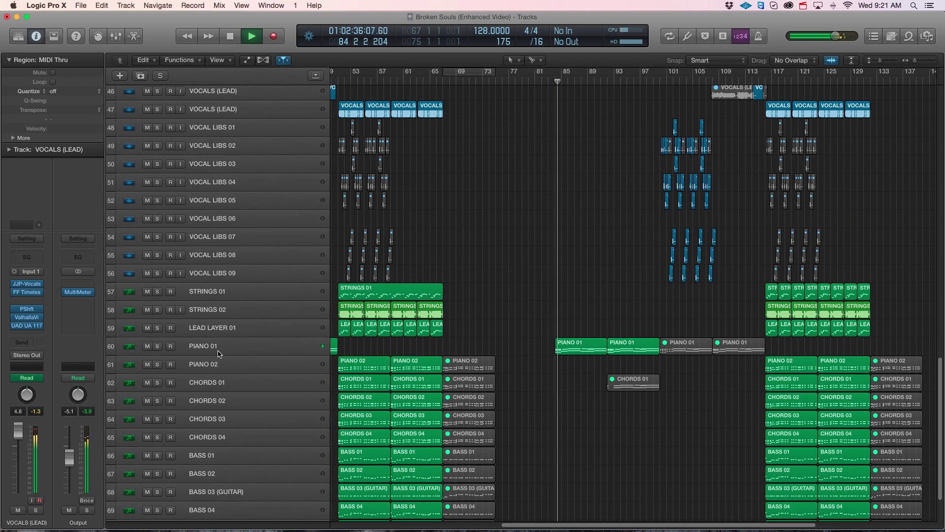
Step: Select the PIANO 01 track, stop playback, and set a cycle from bar 84 to bar 88
{"action": "left_click", "coordinate": [219, 354]}
{"action": "key", "text": "space"}
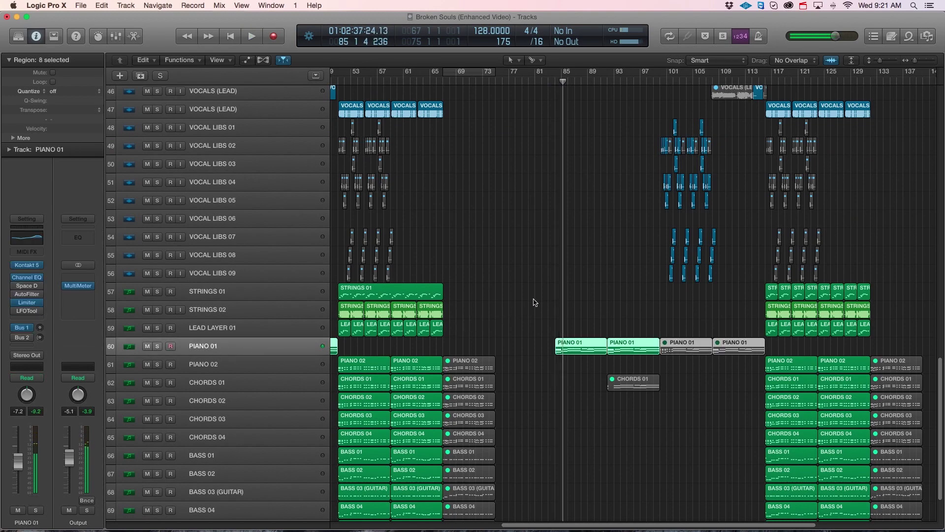
{"action": "left_click", "coordinate": [535, 302]}
{"action": "key", "text": "super+Right"}
{"action": "key", "text": "super+Right"}
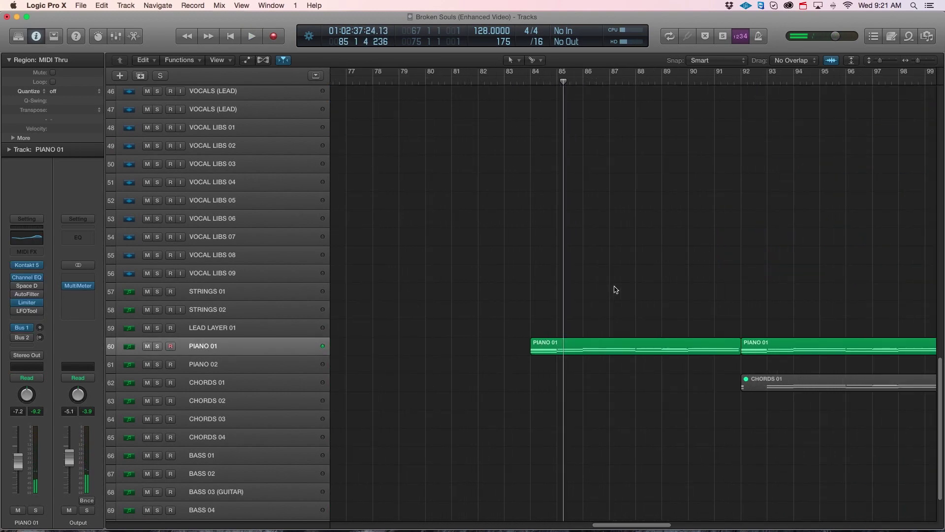
{"action": "left_click_drag", "start_coordinate": [534, 74], "coordinate": [635, 75]}
Step: Show PIANO 01's Kontakt 5 instrument with the Signal patch Shanahan Piano - GRAND, and play the track soloed
{"action": "left_click", "coordinate": [192, 347]}
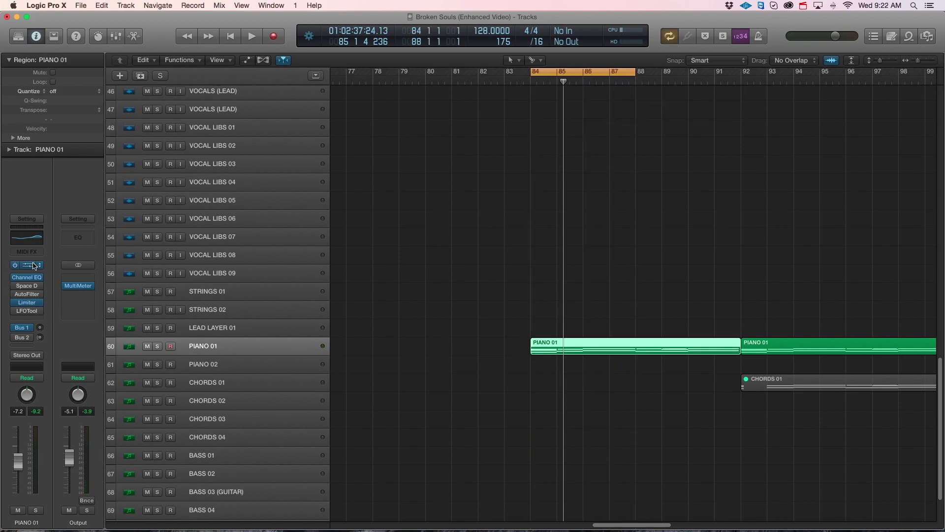
{"action": "key", "text": "v"}
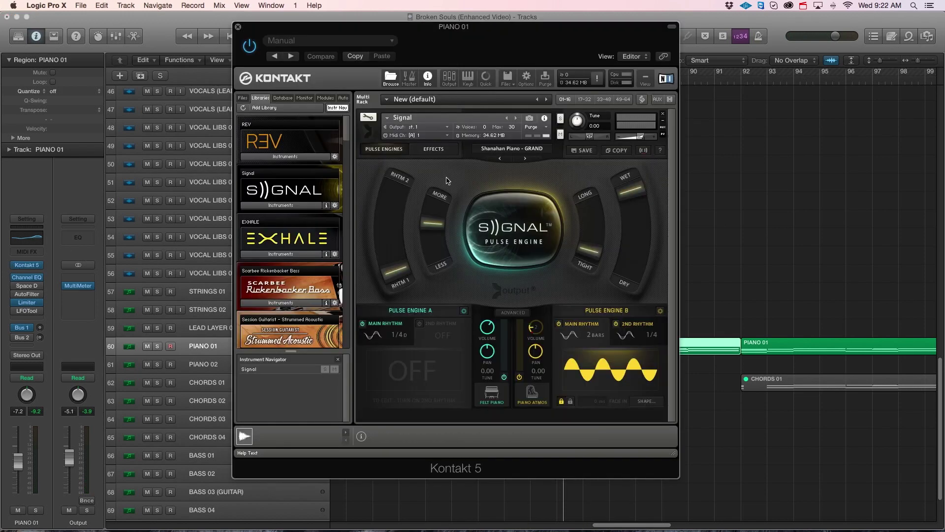
{"action": "left_click_drag", "start_coordinate": [519, 28], "coordinate": [413, 16]}
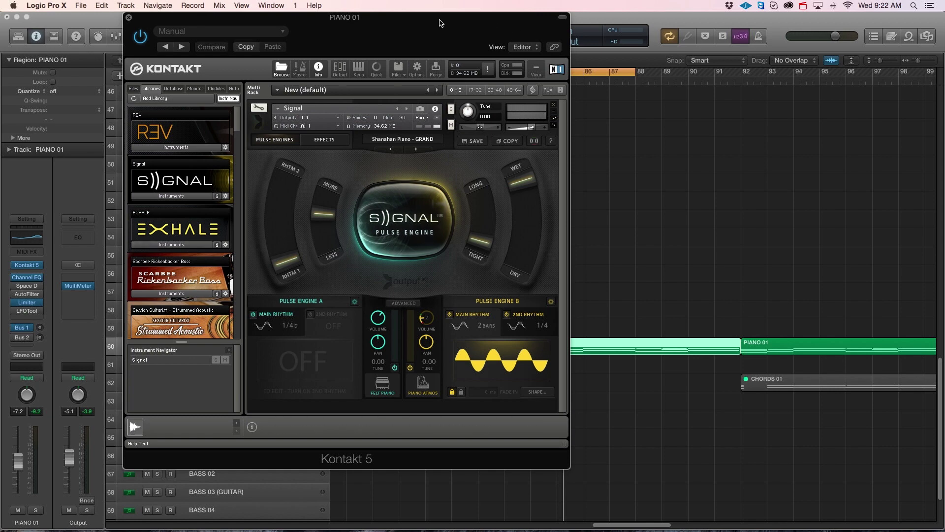
{"action": "left_click_drag", "start_coordinate": [440, 24], "coordinate": [377, 24]}
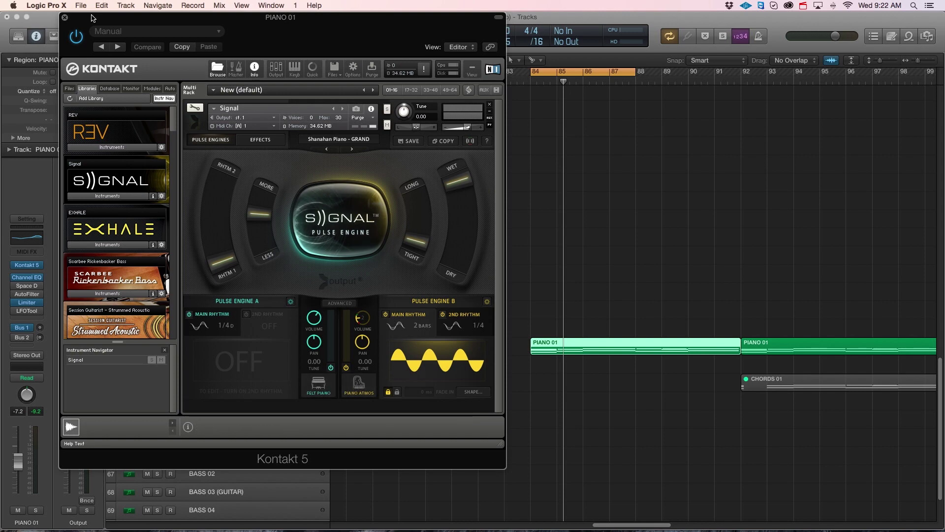
{"action": "left_click_drag", "start_coordinate": [112, 17], "coordinate": [147, 3]}
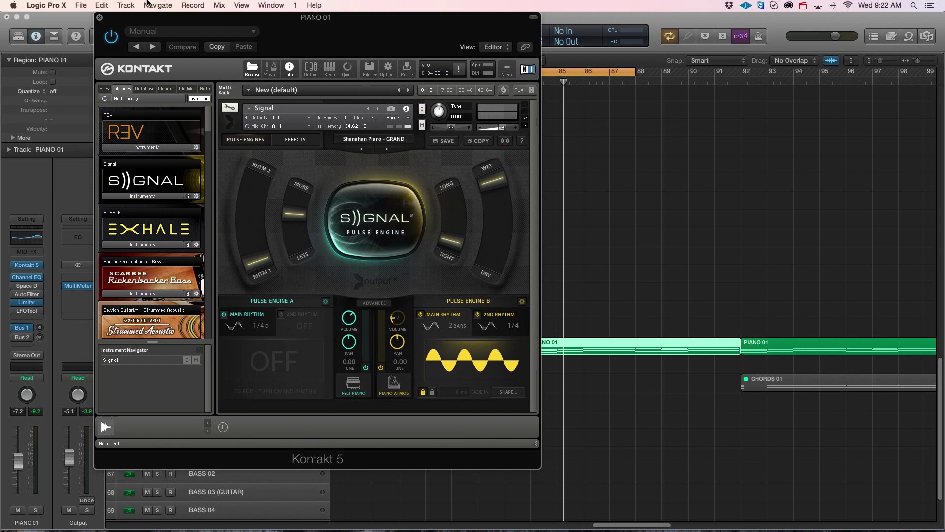
{"action": "left_click", "coordinate": [37, 511]}
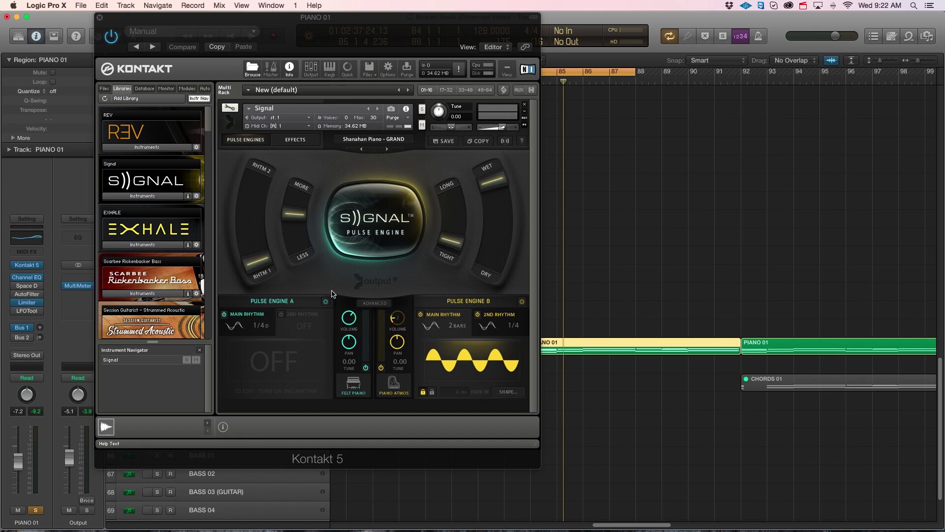
{"action": "key", "text": "space"}
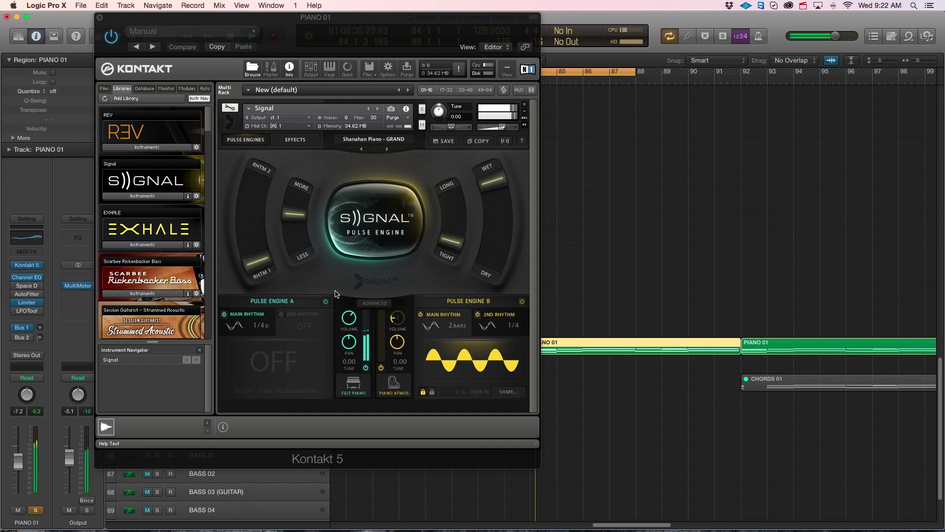
Step: Switch Signal's Pulse Engine A layer off and back on to compare the piano sound, and close the Kontakt window
{"action": "left_click", "coordinate": [366, 368]}
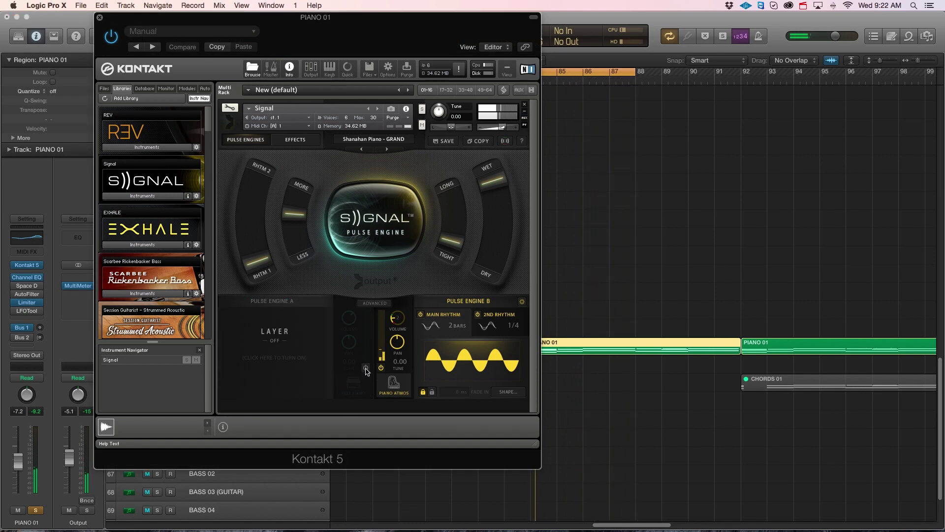
{"action": "left_click", "coordinate": [366, 369]}
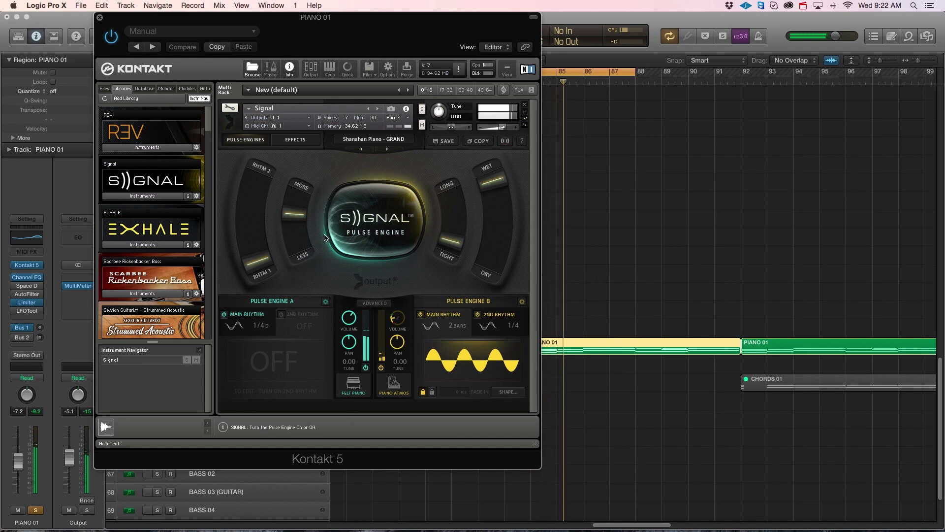
{"action": "left_click", "coordinate": [99, 18]}
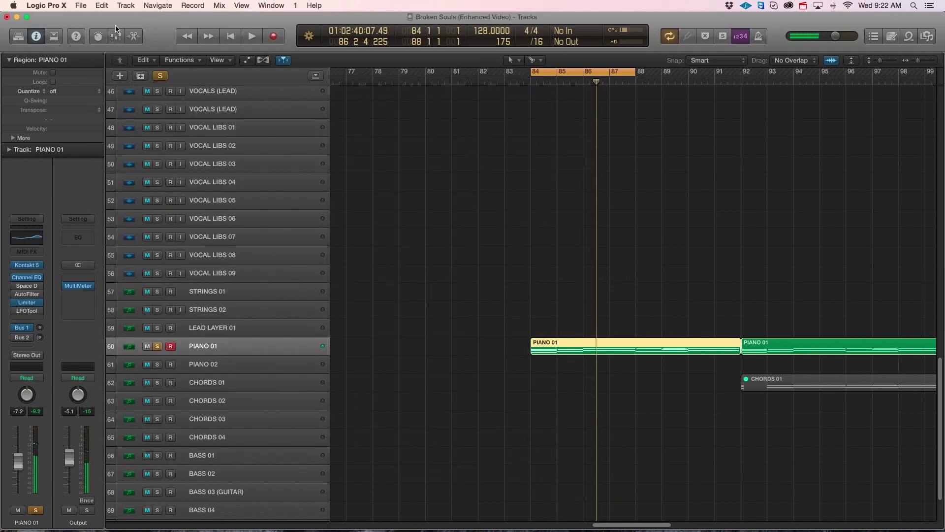
Step: Unsolo the PIANO 01 track, clear the region selection, turn off cycle mode, and place the playhead at bar 83
{"action": "left_click", "coordinate": [157, 346]}
{"action": "left_click", "coordinate": [441, 276]}
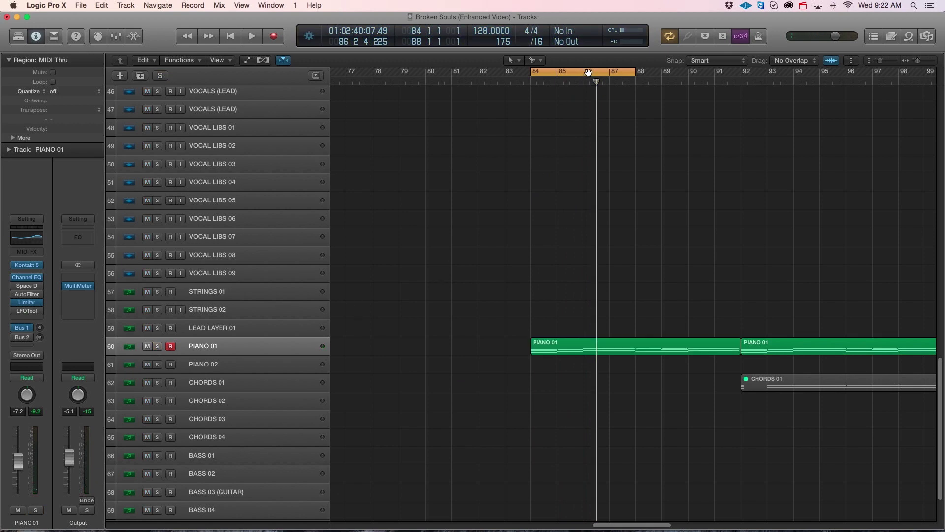
{"action": "left_click", "coordinate": [593, 72]}
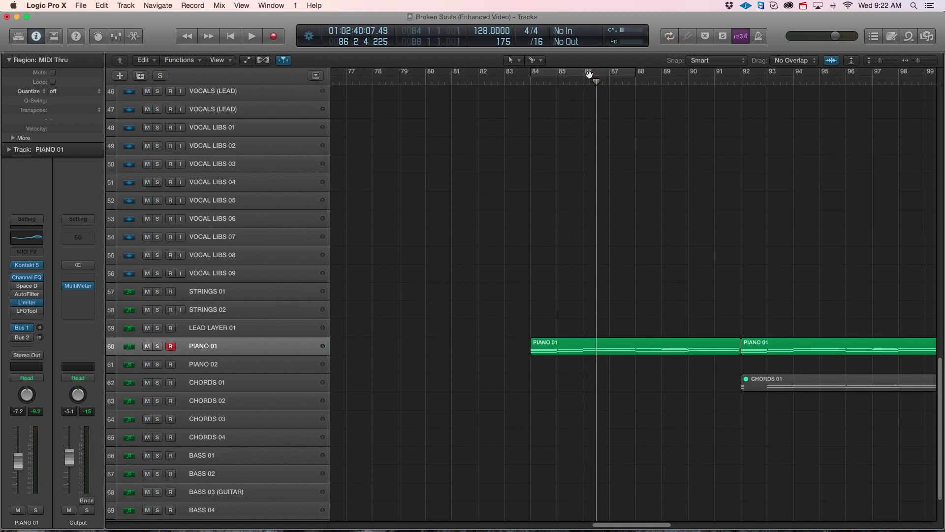
{"action": "left_click", "coordinate": [511, 82]}
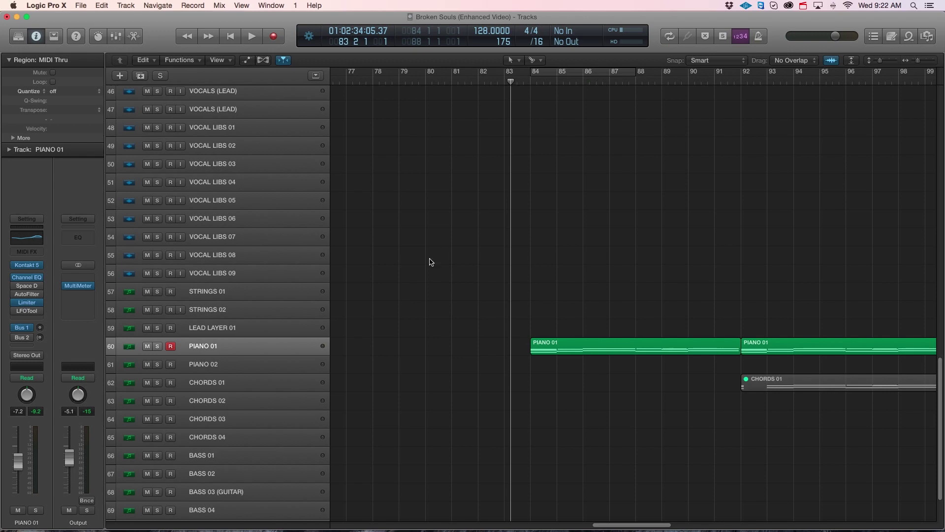
Step: Examine the arrangement after bar 83 across the drum, guitar, vocal, strings, piano, chord and bass tracks
{"action": "key", "text": "super+Left"}
{"action": "key", "text": "super+Left"}
{"action": "key", "text": "super+Left"}
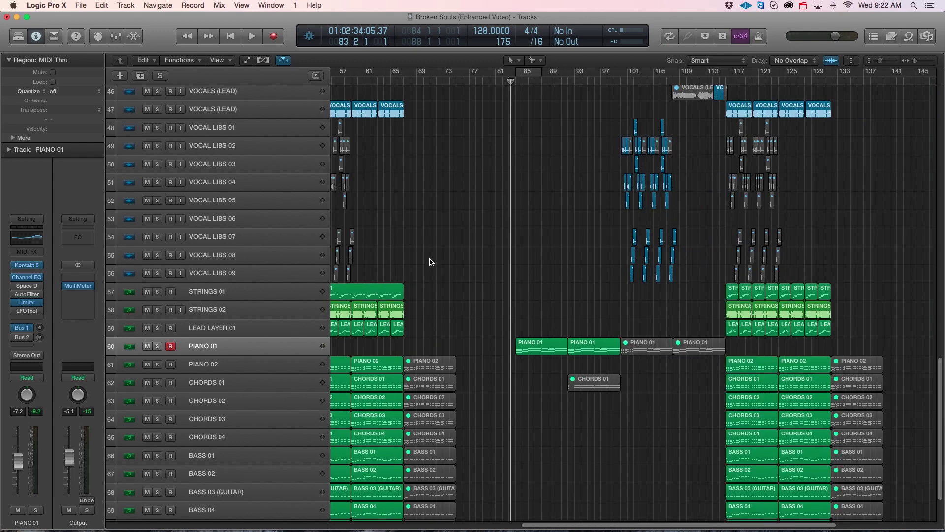
{"action": "scroll", "coordinate": [596, 493], "scroll_direction": "right", "scroll_amount": 5}
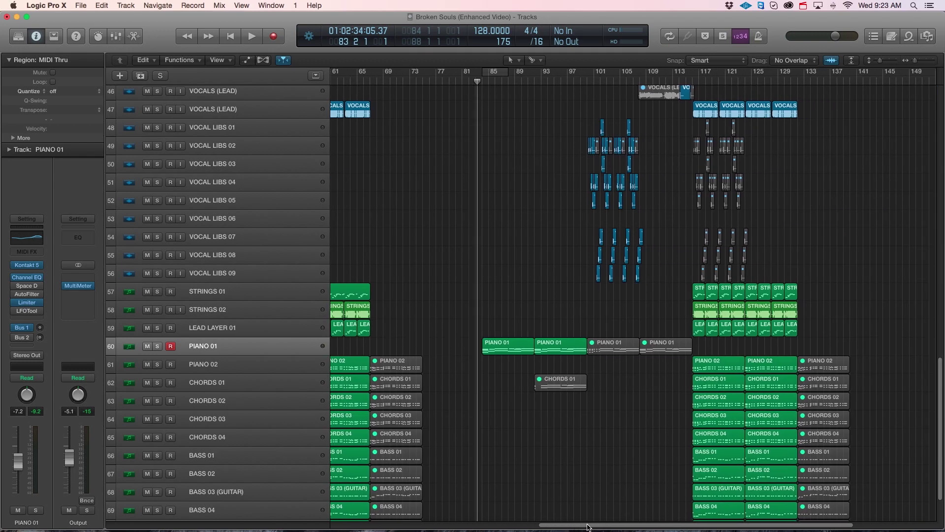
{"action": "scroll", "coordinate": [595, 419], "scroll_direction": "down", "scroll_amount": 3}
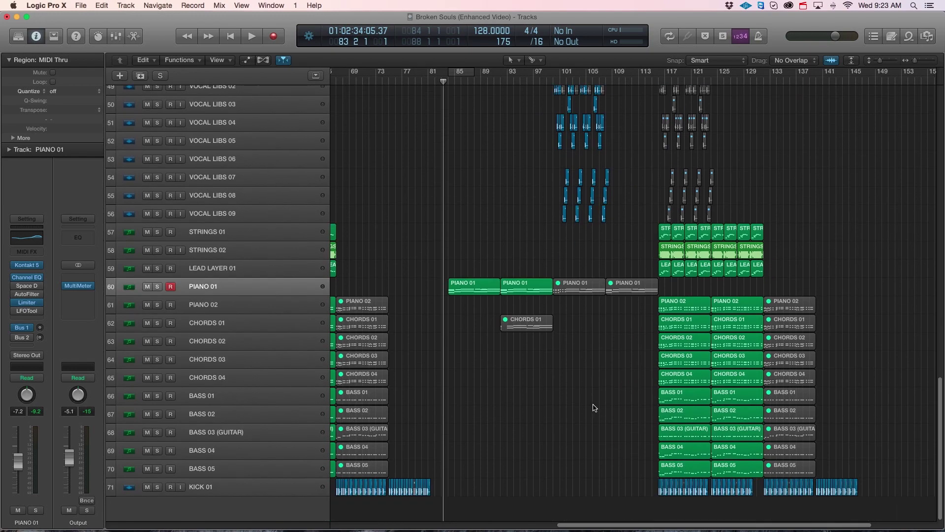
{"action": "scroll", "coordinate": [576, 206], "scroll_direction": "up", "scroll_amount": 10}
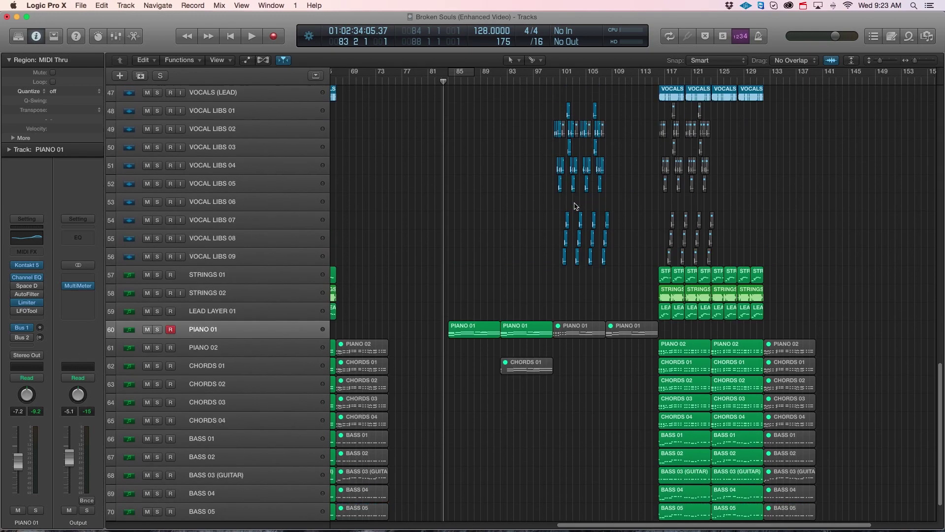
{"action": "scroll", "coordinate": [575, 203], "scroll_direction": "up", "scroll_amount": 10}
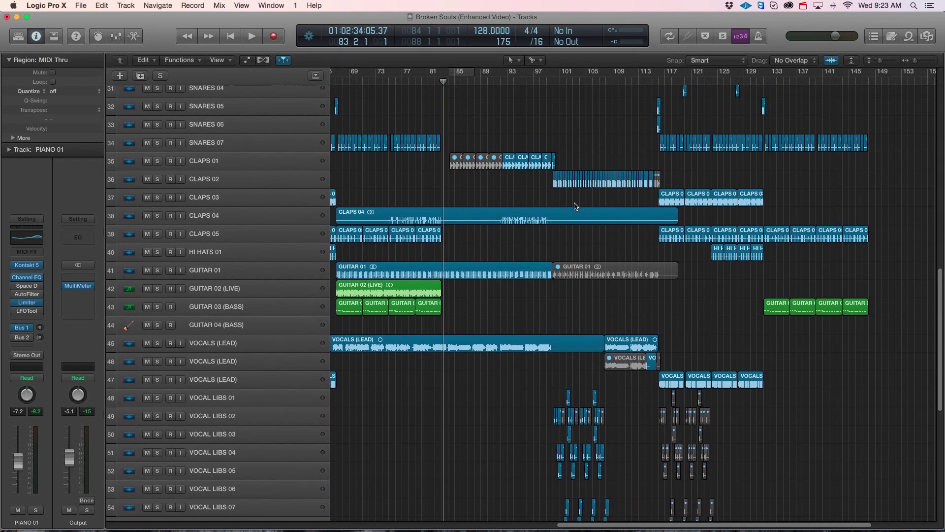
{"action": "scroll", "coordinate": [572, 201], "scroll_direction": "down", "scroll_amount": 15}
{"action": "scroll", "coordinate": [571, 201], "scroll_direction": "up", "scroll_amount": 15}
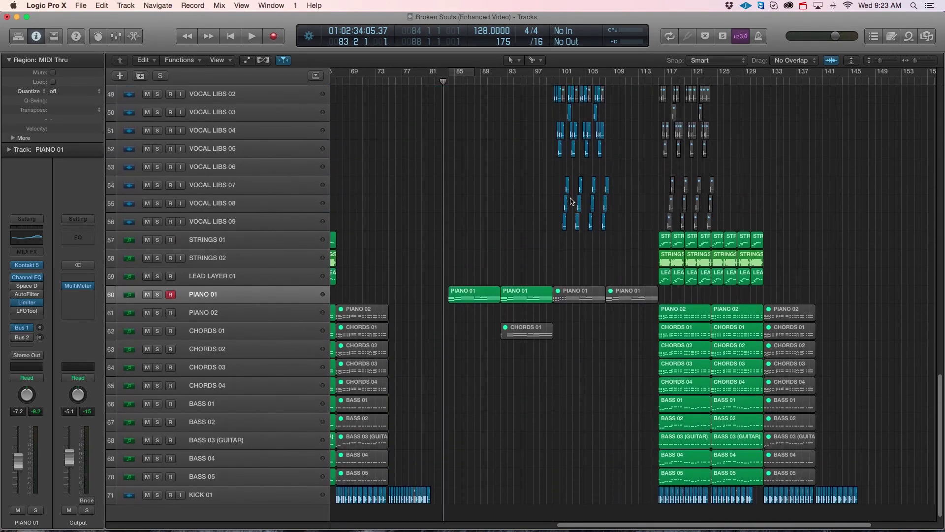
{"action": "scroll", "coordinate": [624, 194], "scroll_direction": "up", "scroll_amount": 6}
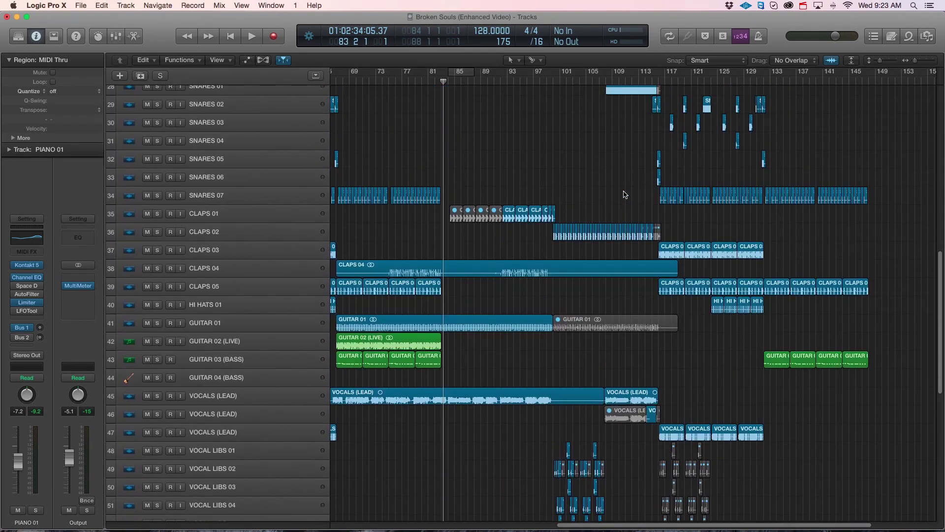
{"action": "scroll", "coordinate": [624, 197], "scroll_direction": "down", "scroll_amount": 20}
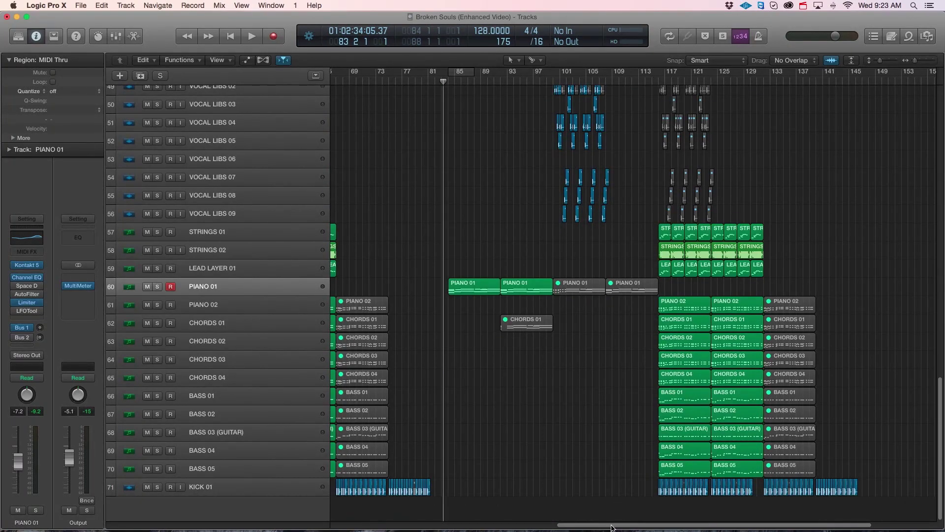
Step: Examine the vocal libs, lead vocal and muted piano regions leading up to the full section at bar 116
{"action": "scroll", "coordinate": [601, 365], "scroll_direction": "right", "scroll_amount": 3}
{"action": "key", "text": "super+Right"}
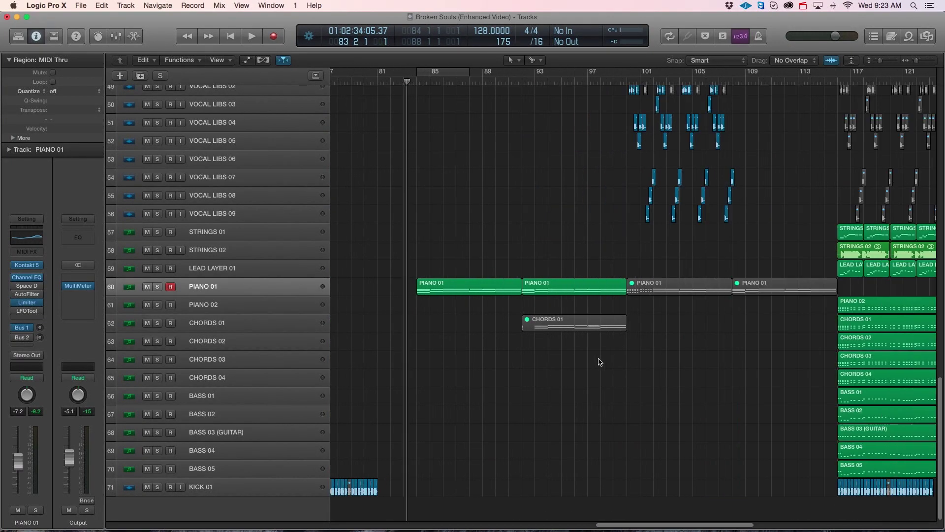
{"action": "left_click_drag", "start_coordinate": [643, 525], "coordinate": [682, 519]}
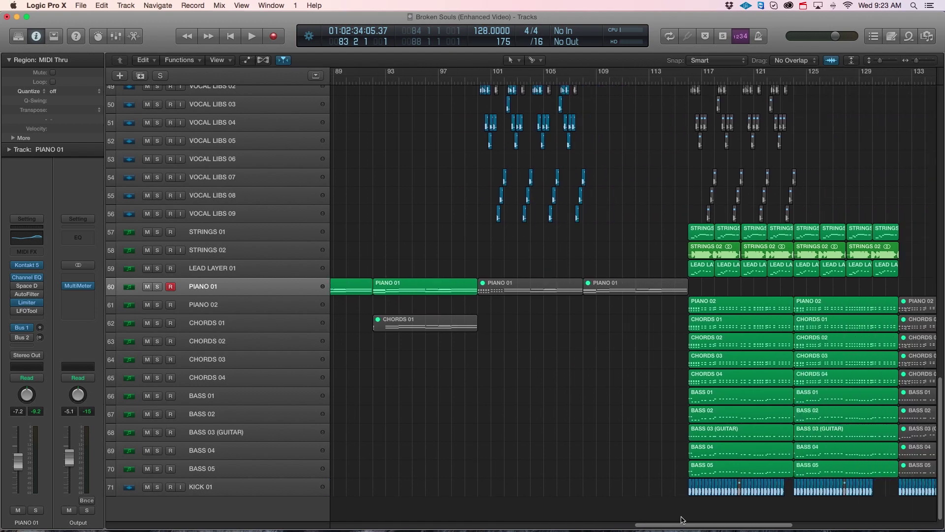
{"action": "scroll", "coordinate": [664, 363], "scroll_direction": "up", "scroll_amount": 5}
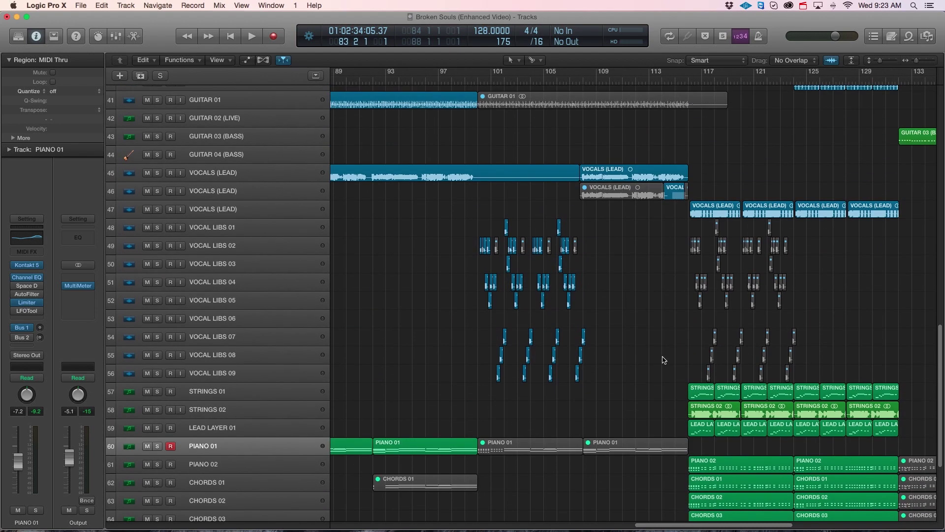
{"action": "scroll", "coordinate": [664, 360], "scroll_direction": "down", "scroll_amount": 5}
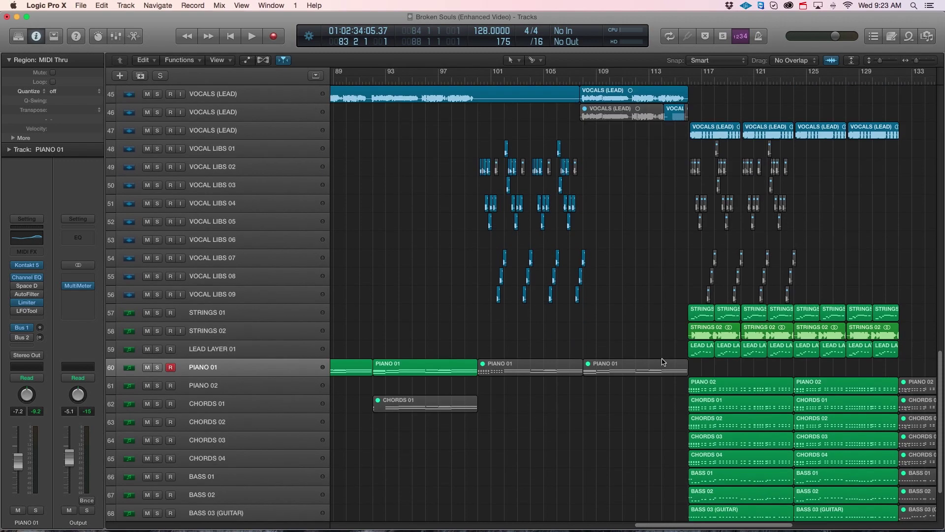
{"action": "scroll", "coordinate": [662, 365], "scroll_direction": "down", "scroll_amount": 5}
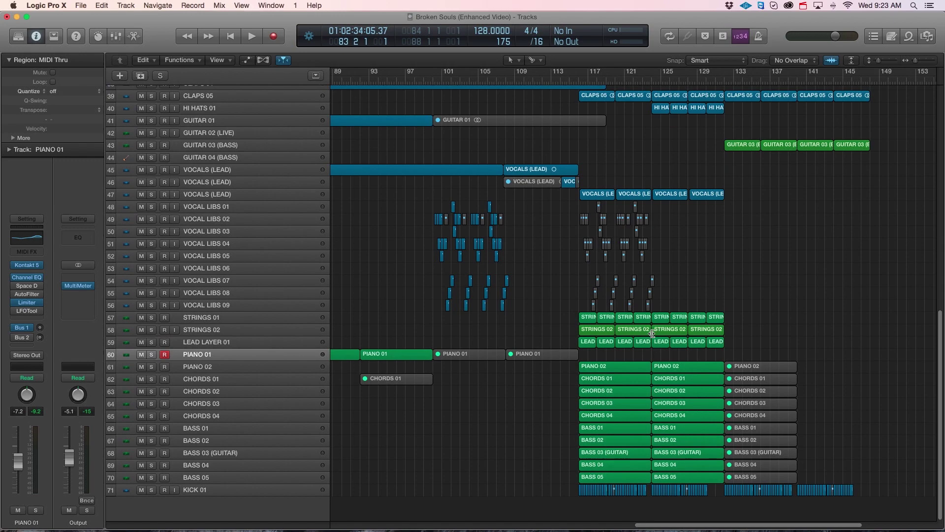
{"action": "scroll", "coordinate": [652, 334], "scroll_direction": "up", "scroll_amount": 5}
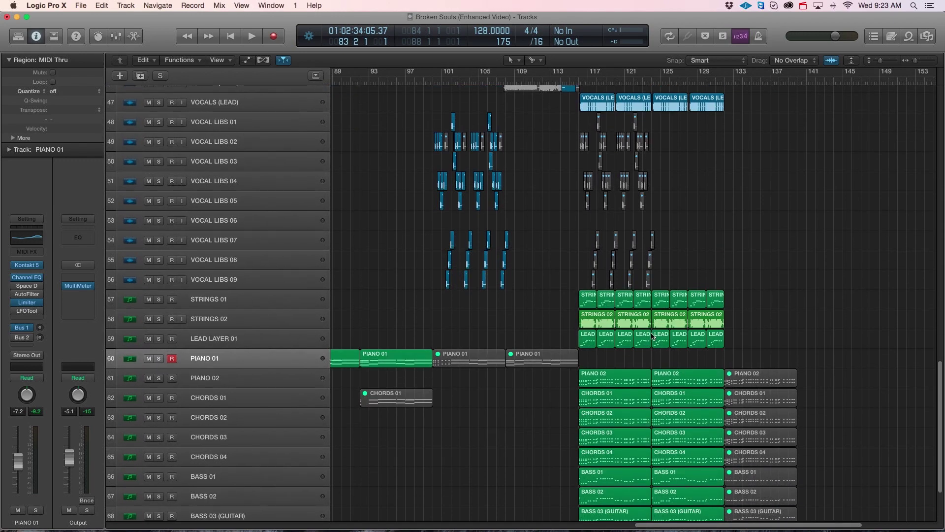
{"action": "scroll", "coordinate": [561, 286], "scroll_direction": "down", "scroll_amount": 4}
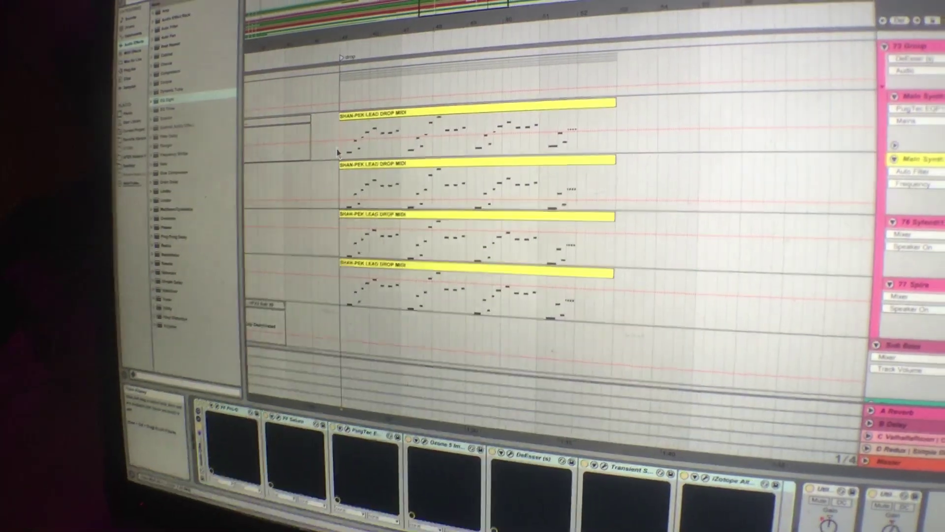
Step: Switch to Ableton Live, play the SHAN-PEK LEAD DROP MIDI clips from the drop marker, and solo the Spire track
{"action": "left_click", "coordinate": [337, 152]}
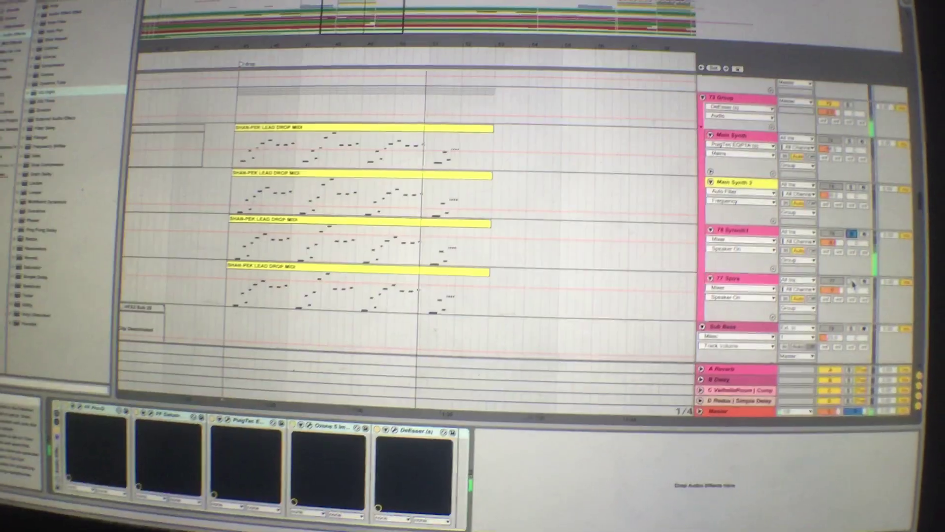
{"action": "left_click", "coordinate": [856, 292]}
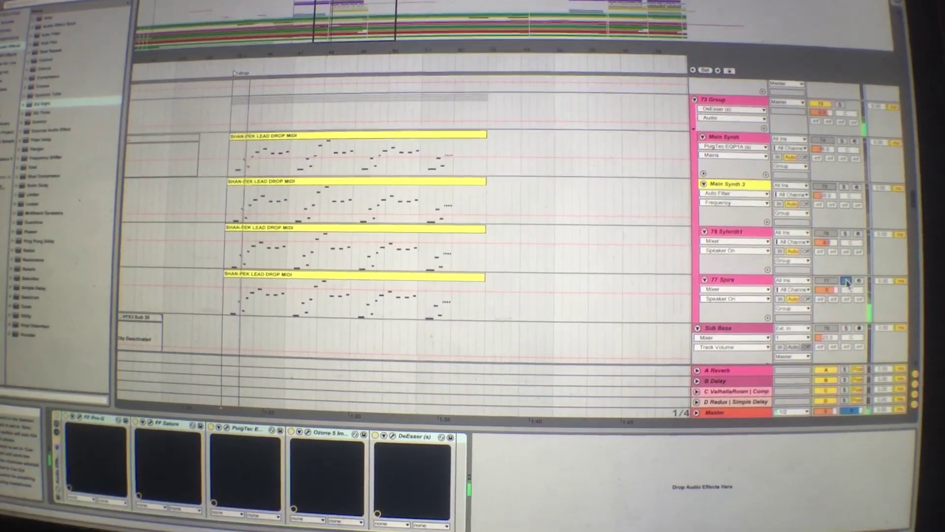